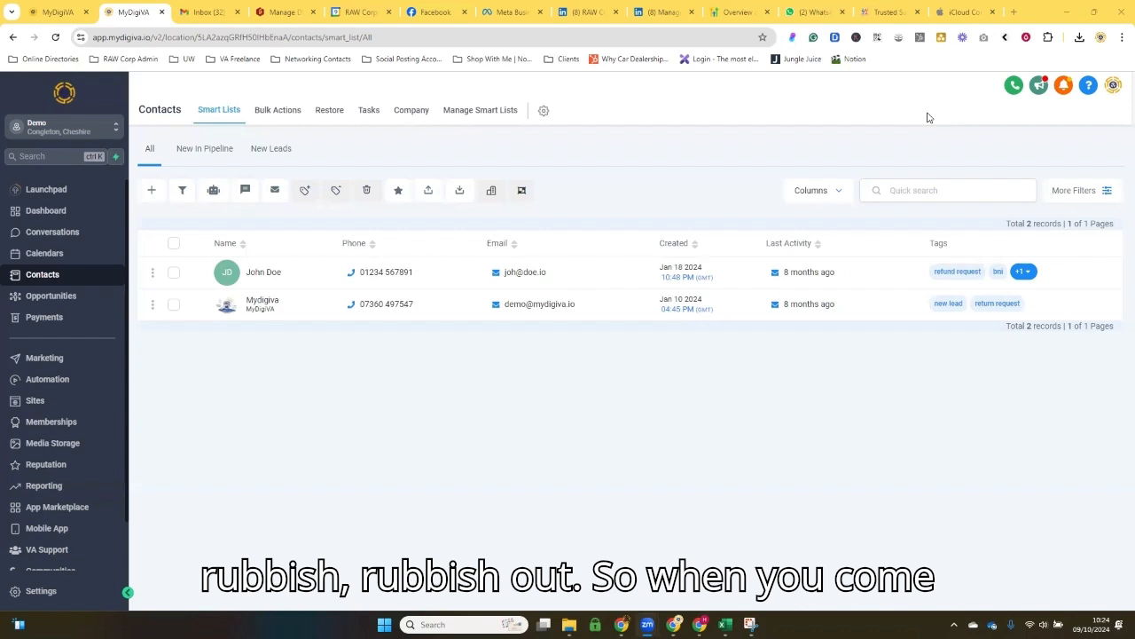
# Step: Start a new contact and set its personal logo to the CircleMaze Leasing portrait PNG from the Pictures folder
pyautogui.click(42, 277)
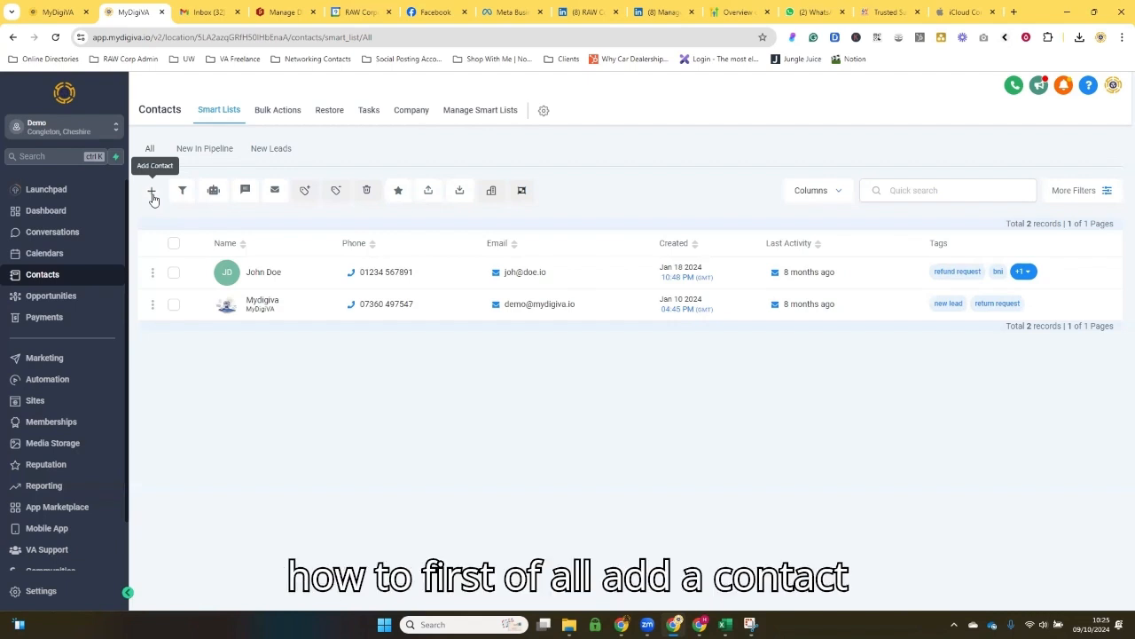
pyautogui.click(152, 192)
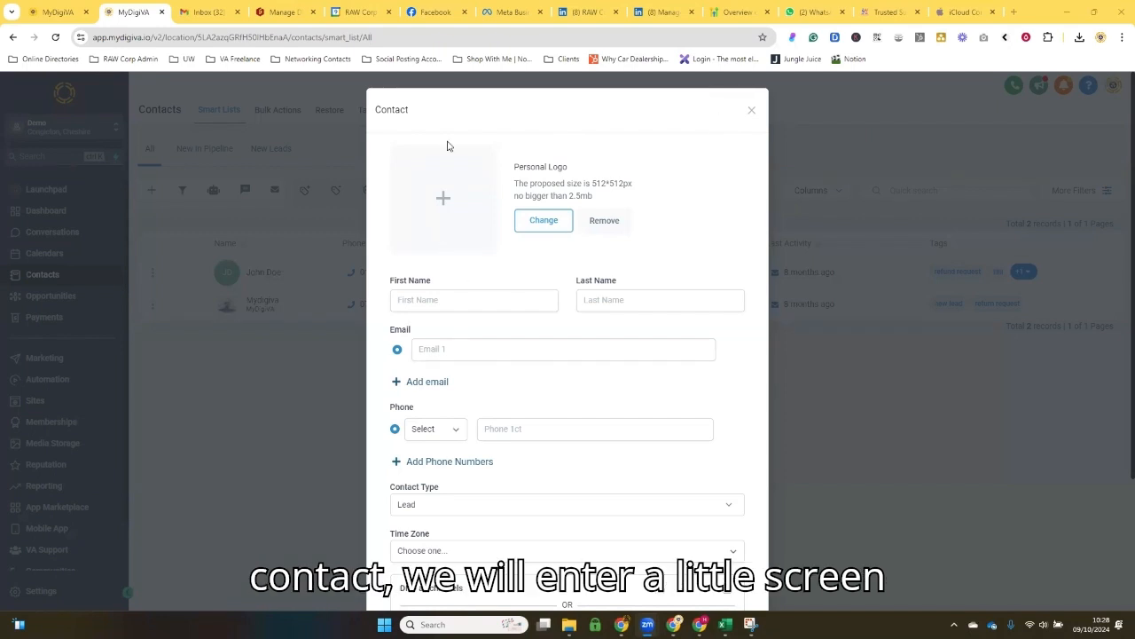
pyautogui.click(537, 223)
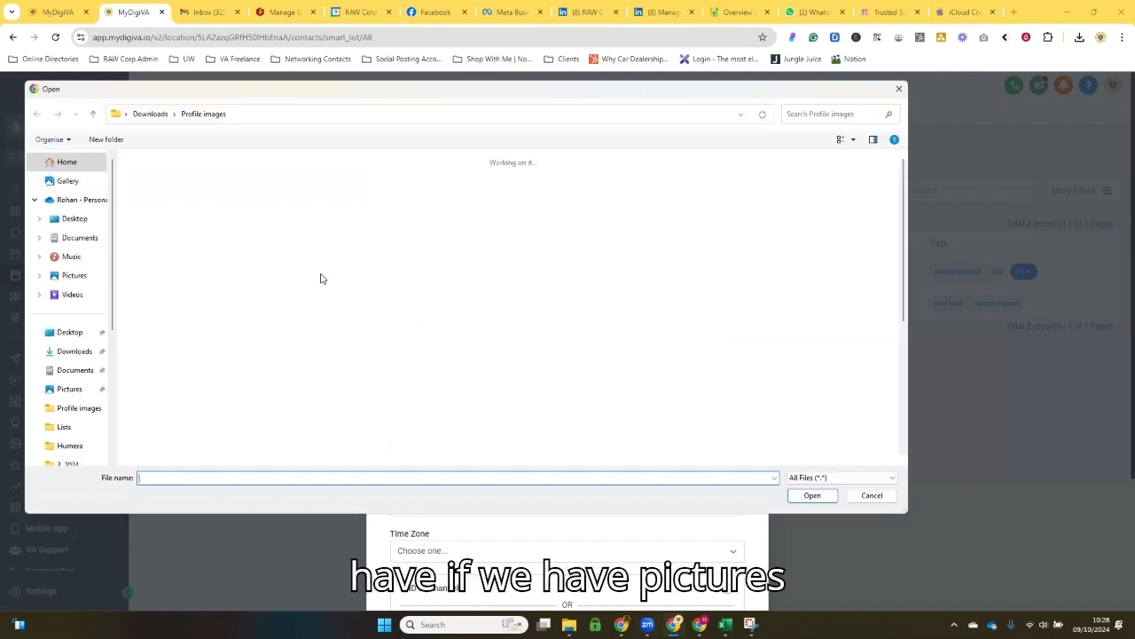
pyautogui.click(75, 275)
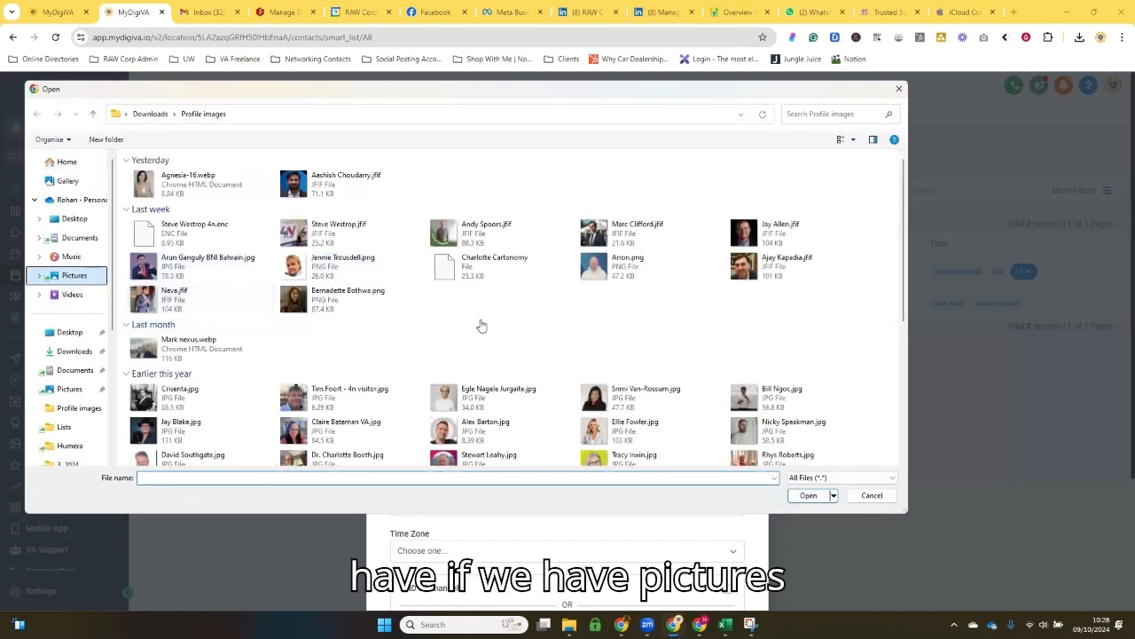
pyautogui.click(604, 455)
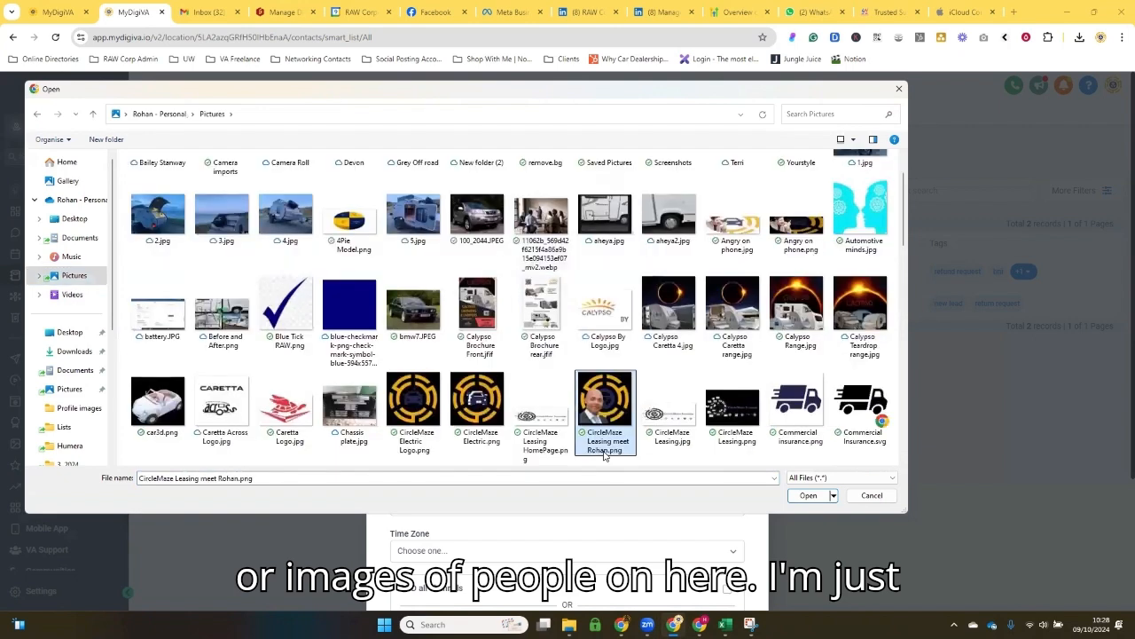
pyautogui.doubleClick(604, 454)
# Step: Fill in the new contact's first name, last name and e-mail address
pyautogui.click(437, 302)
pyautogui.press('Tab')
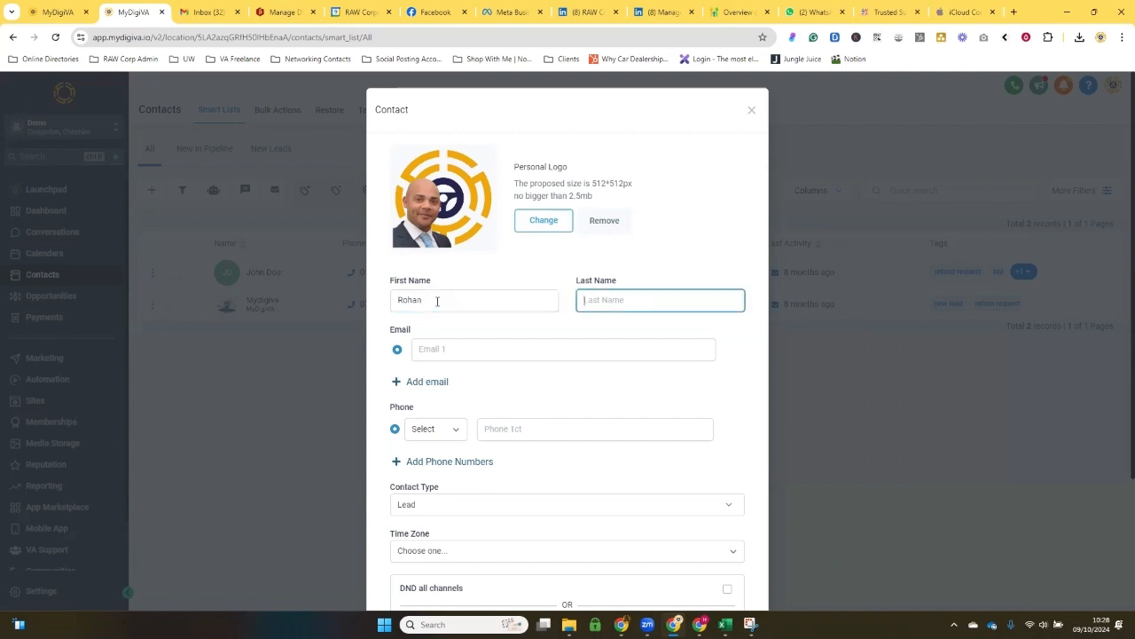
pyautogui.press('Tab')
pyautogui.write('Test@test.co')
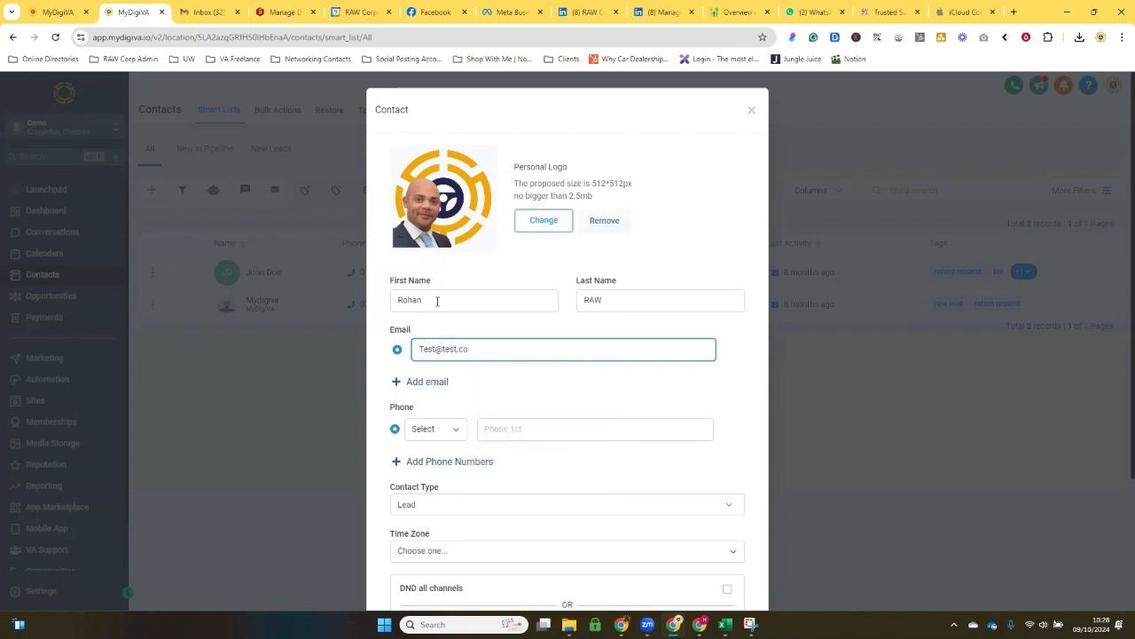
# Step: Set the contact's phone type to Work and enter the phone number
pyautogui.click(434, 429)
pyautogui.click(507, 440)
pyautogui.click(494, 433)
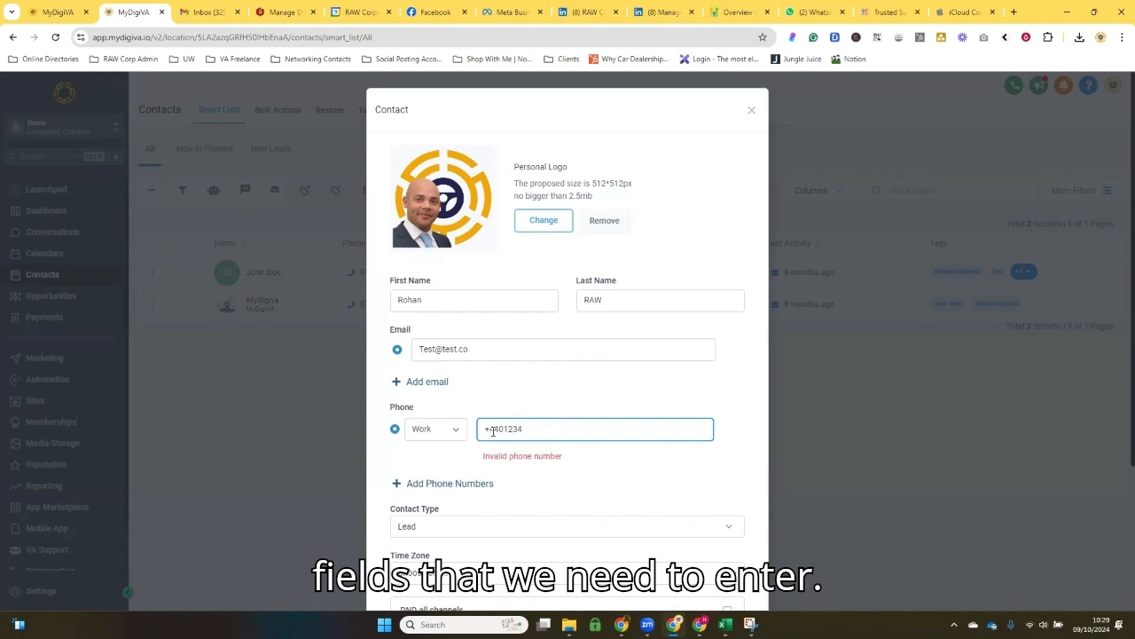
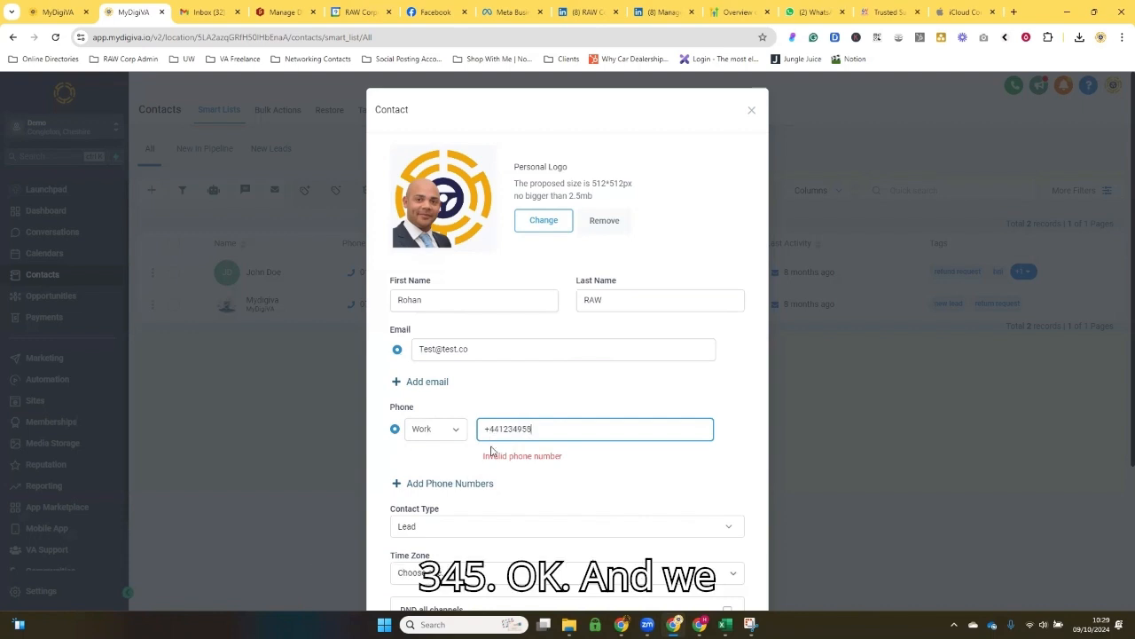
# Step: Check the contact type options, keep Lead, and save the new contact
pyautogui.scroll(-1, 479, 425)
pyautogui.click(462, 388)
pyautogui.click(462, 389)
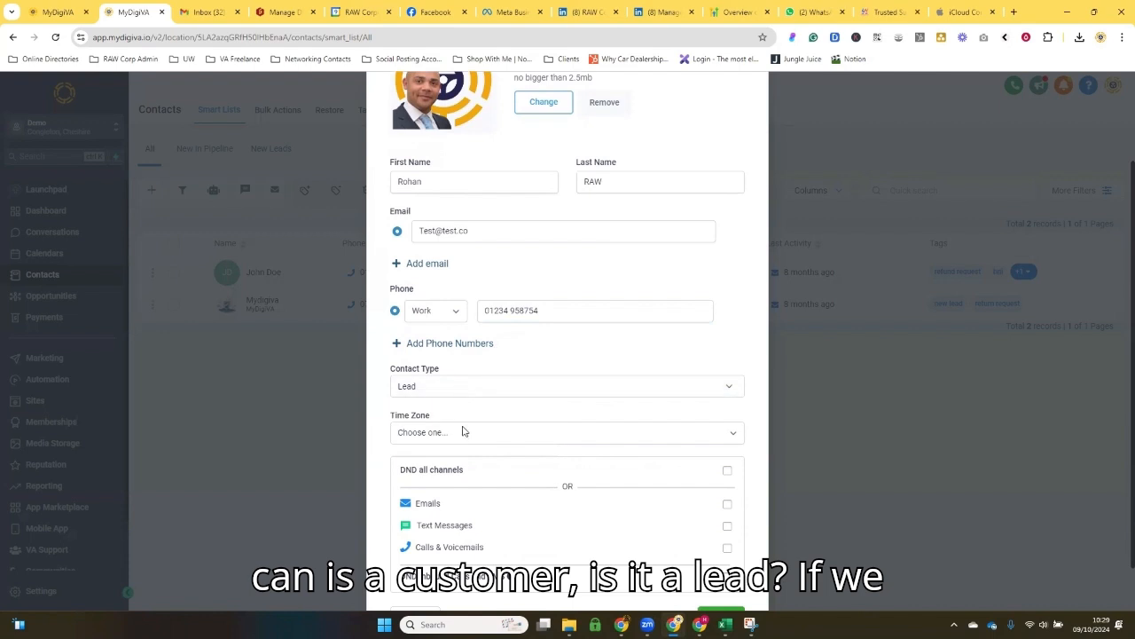
pyautogui.scroll(-1, 463, 431)
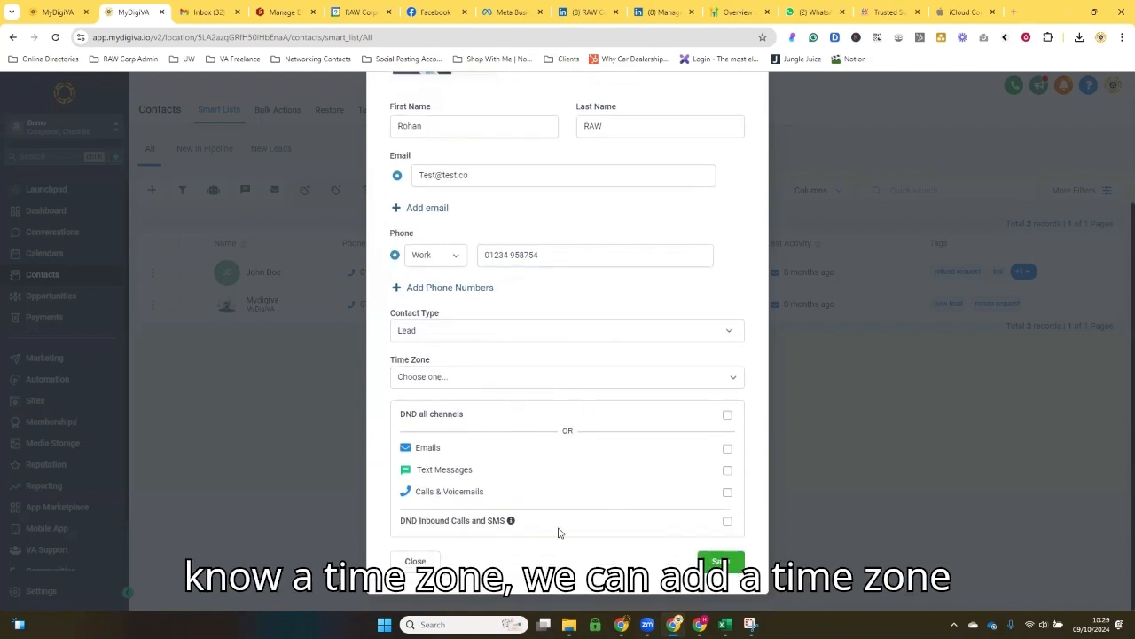
pyautogui.click(726, 562)
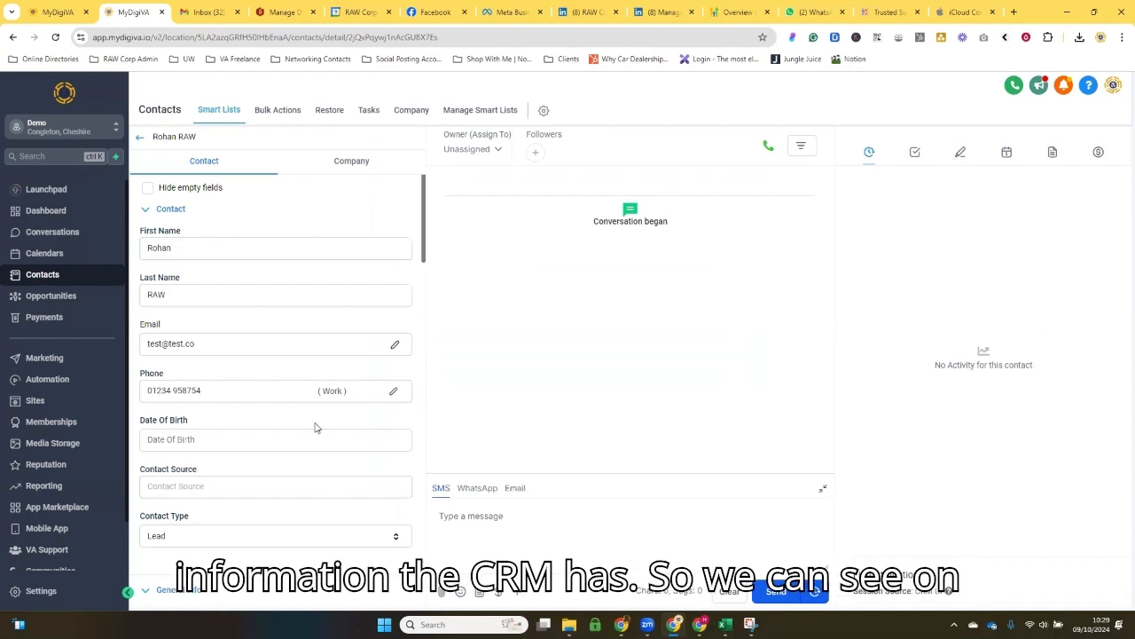
# Step: Look through the contact record's detail fields, from date of birth and general info through additional info to the tags
pyautogui.scroll(-3, 172, 247)
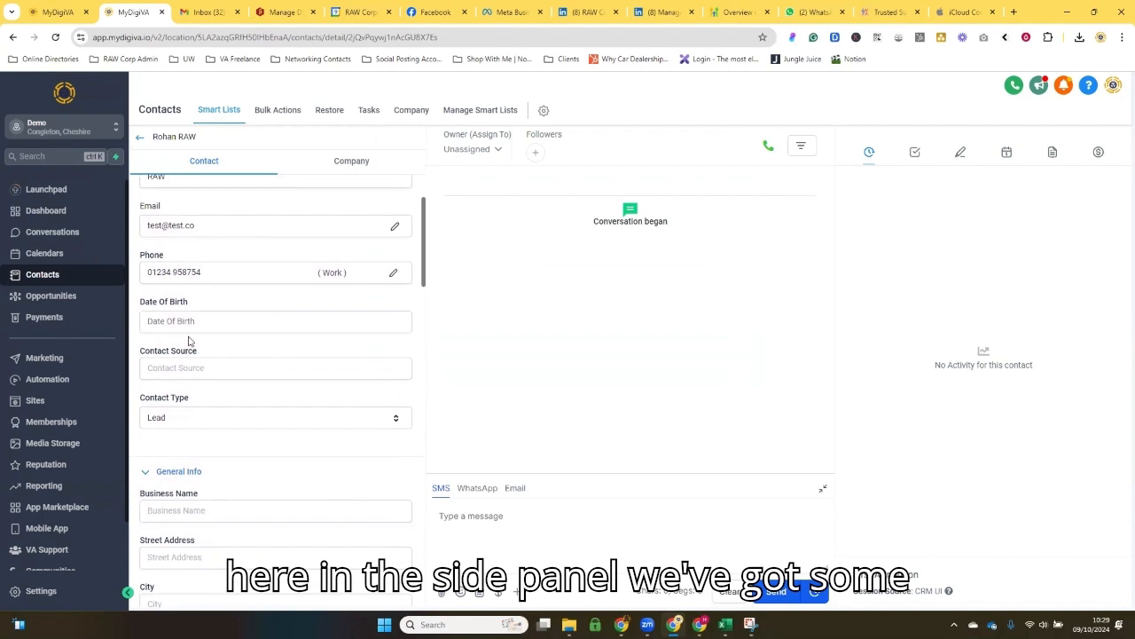
pyautogui.scroll(-2, 187, 311)
pyautogui.scroll(4, 187, 307)
pyautogui.scroll(-5, 187, 307)
pyautogui.scroll(4, 193, 319)
pyautogui.scroll(-1, 198, 327)
pyautogui.click(207, 265)
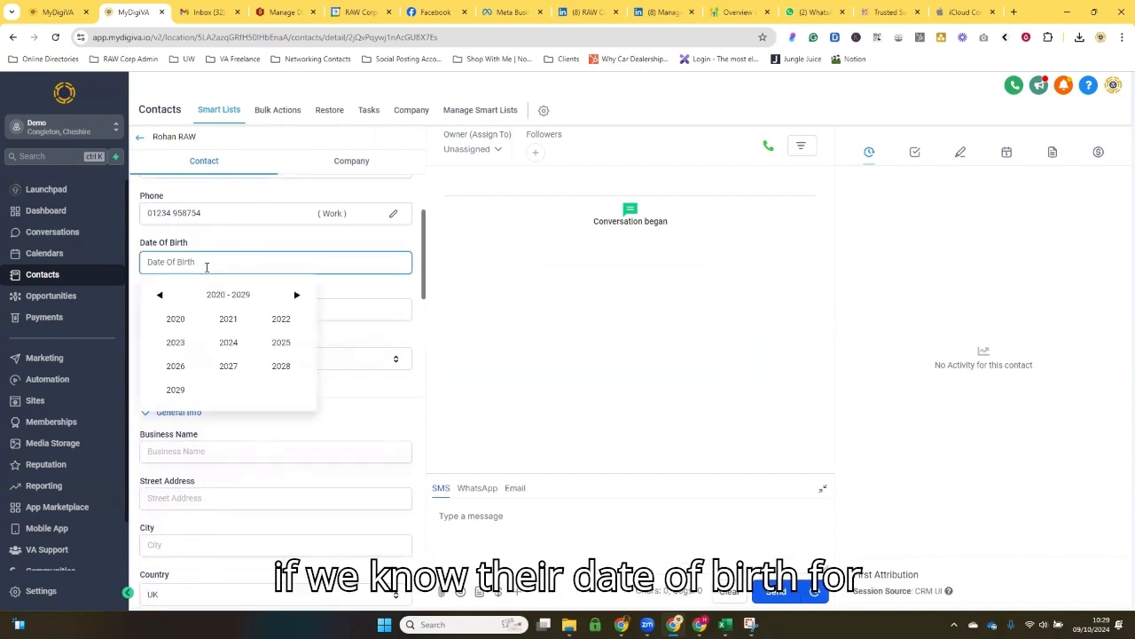
pyautogui.scroll(-1, 186, 382)
pyautogui.click(187, 390)
pyautogui.scroll(-6, 186, 390)
pyautogui.scroll(-1, 186, 392)
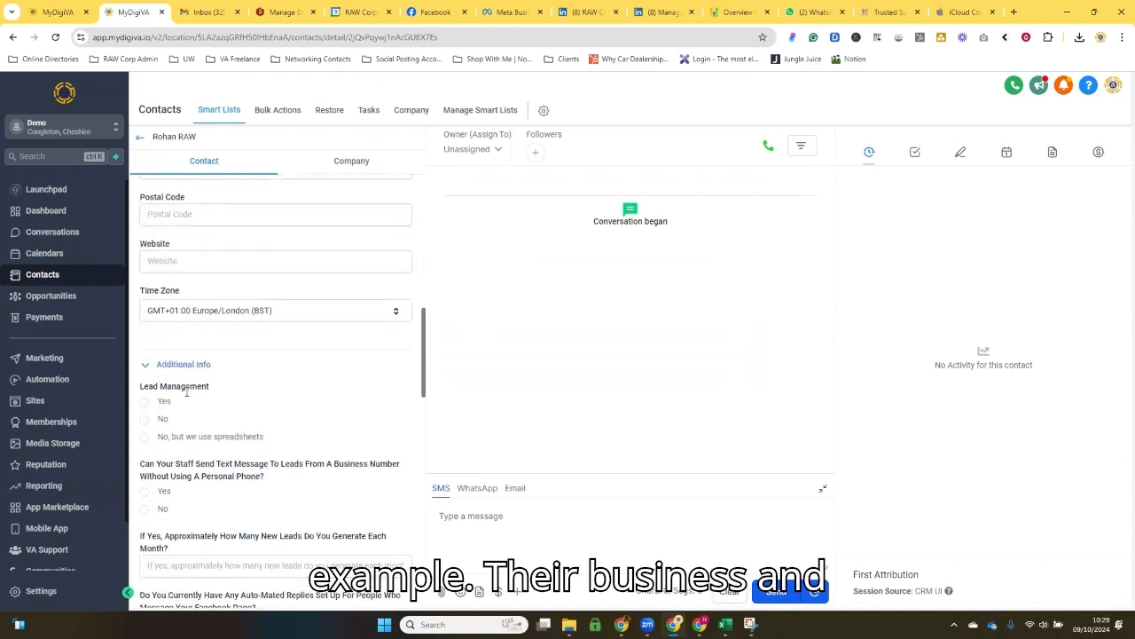
pyautogui.scroll(-8, 167, 346)
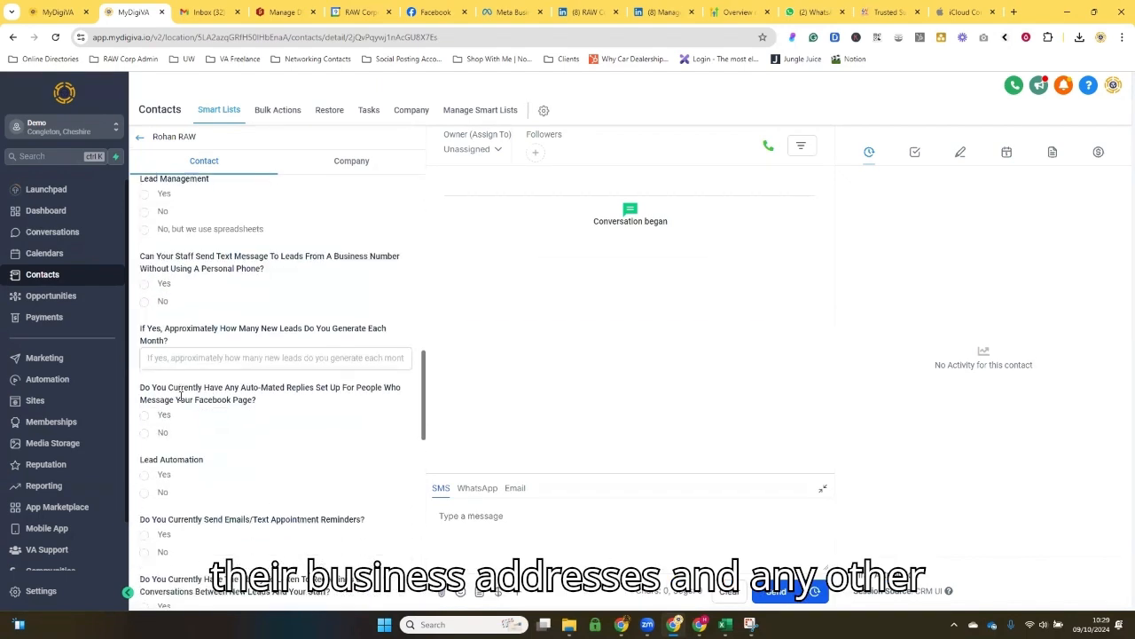
pyautogui.scroll(-15, 181, 397)
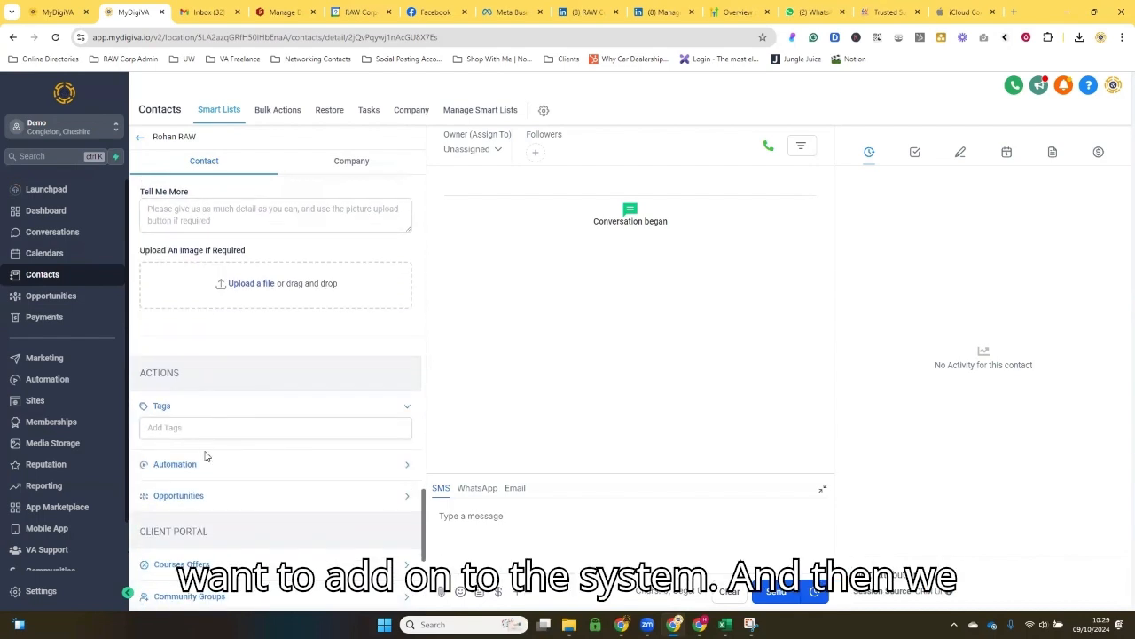
# Step: Tag the contact with the existing bni tag and a new "IT support" tag
pyautogui.click(213, 434)
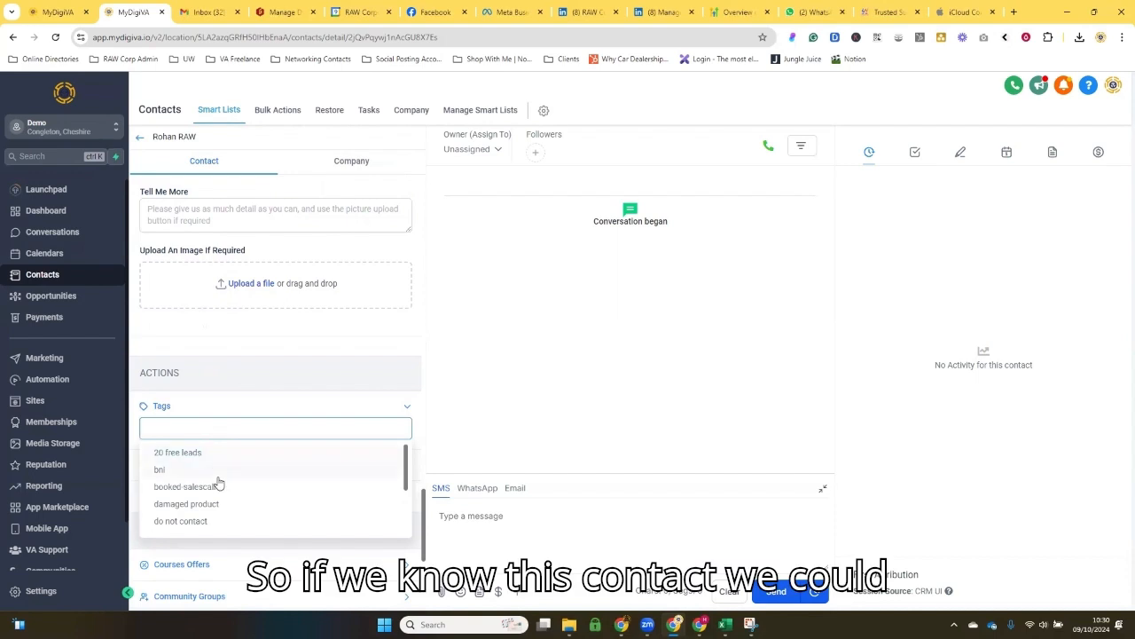
pyautogui.click(215, 475)
pyautogui.click(204, 424)
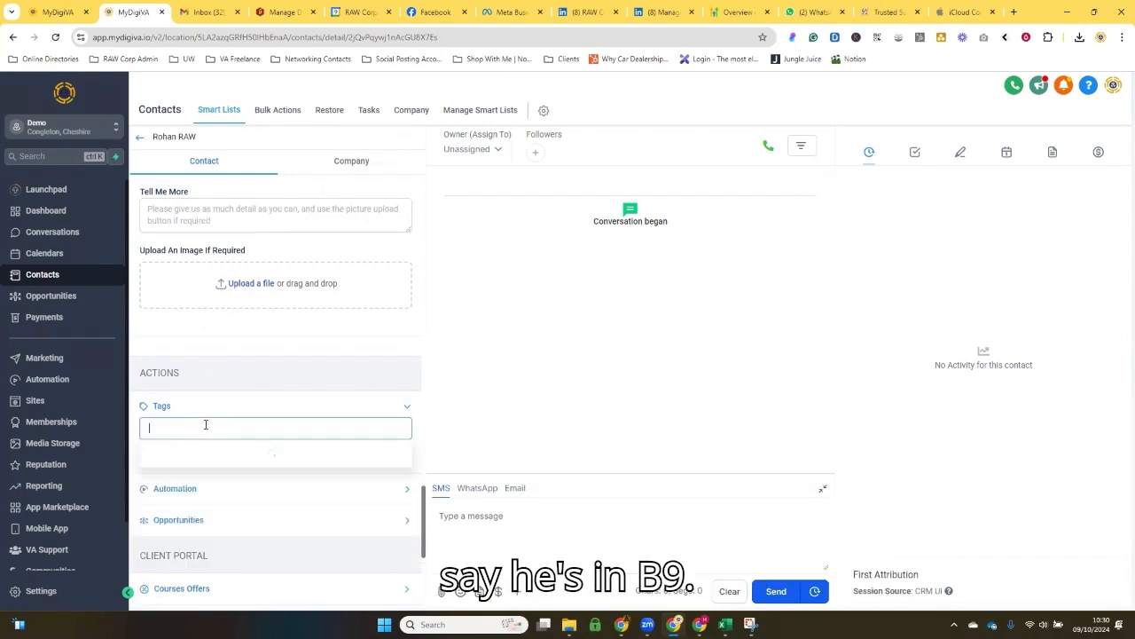
pyautogui.write('IT support')
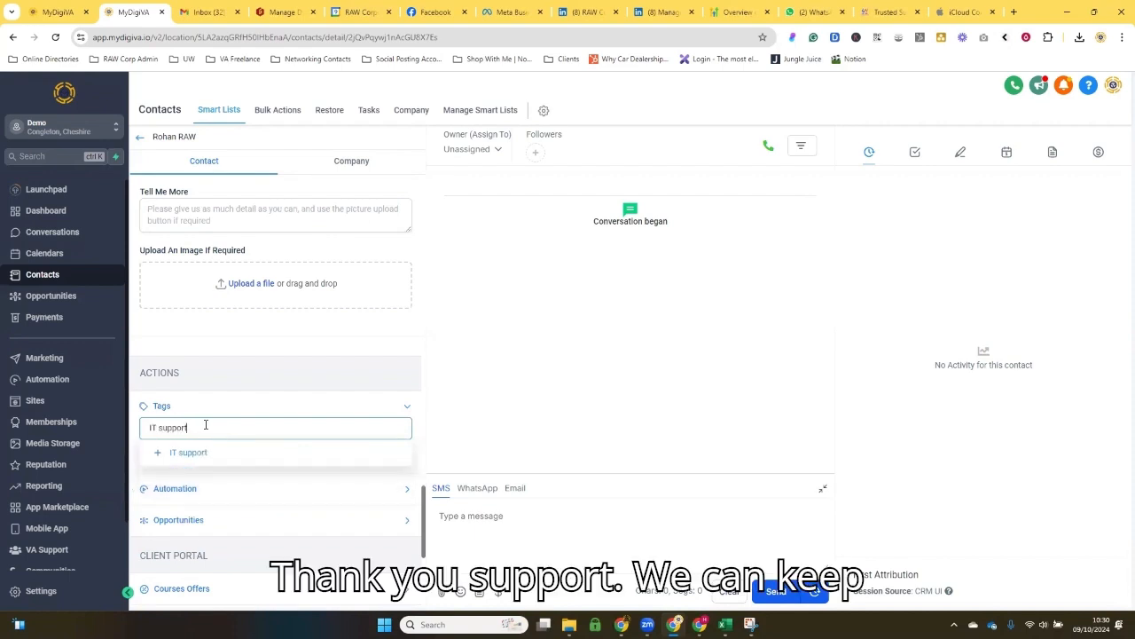
pyautogui.click(197, 453)
# Step: Create and add two more tags, "4N" and "Prospect", to the contact
pyautogui.click(196, 430)
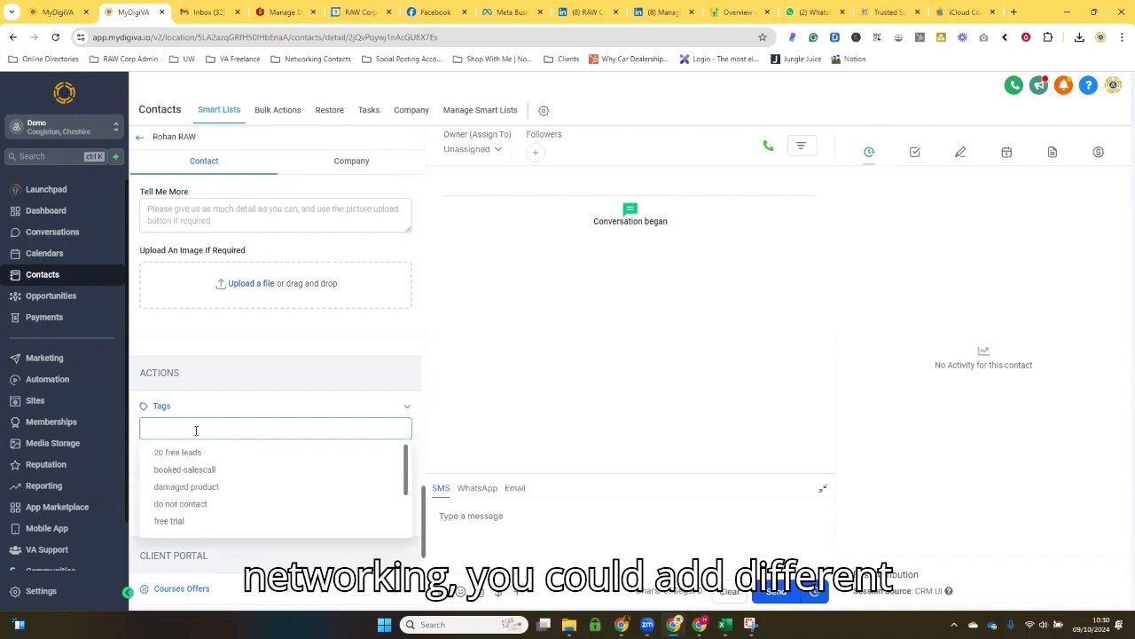
pyautogui.write('4N')
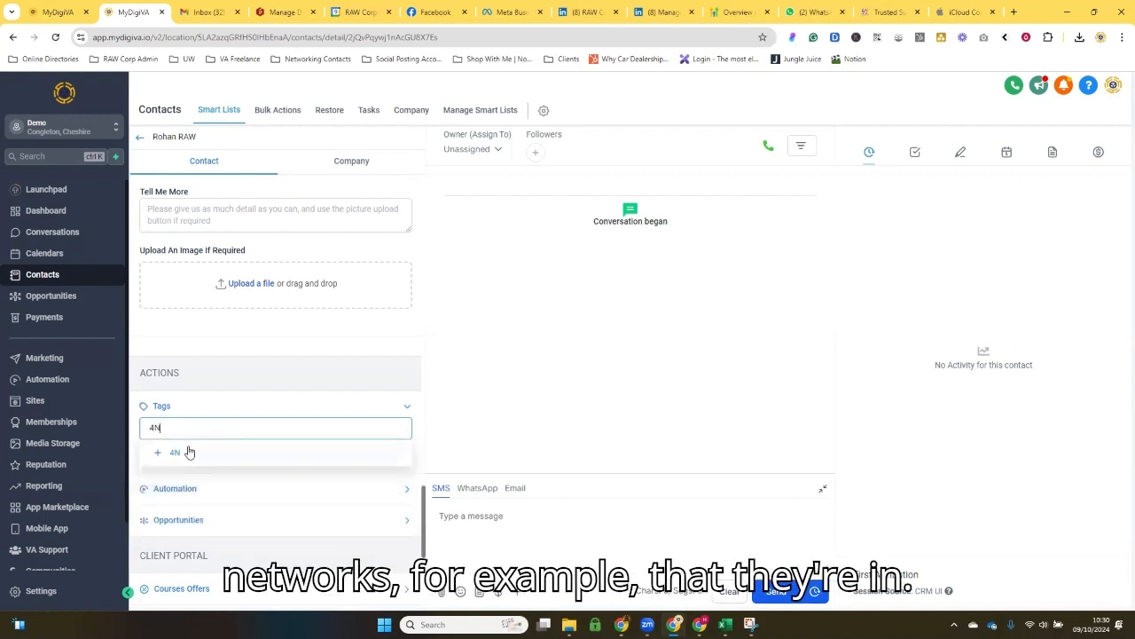
pyautogui.click(189, 452)
pyautogui.click(184, 430)
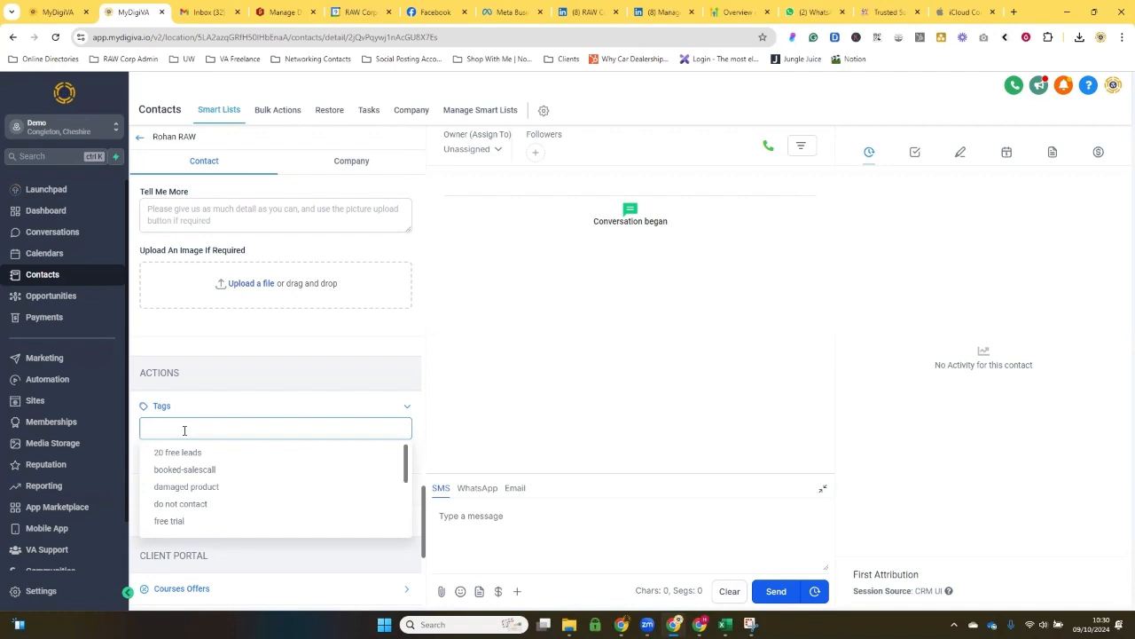
pyautogui.write('Prospect')
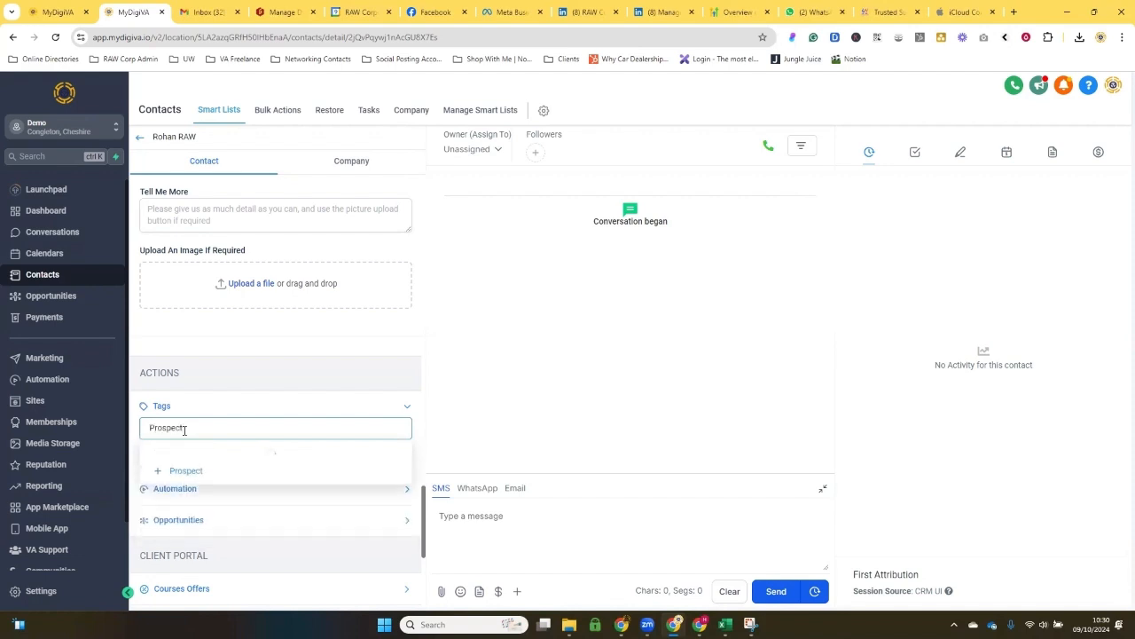
pyautogui.click(186, 453)
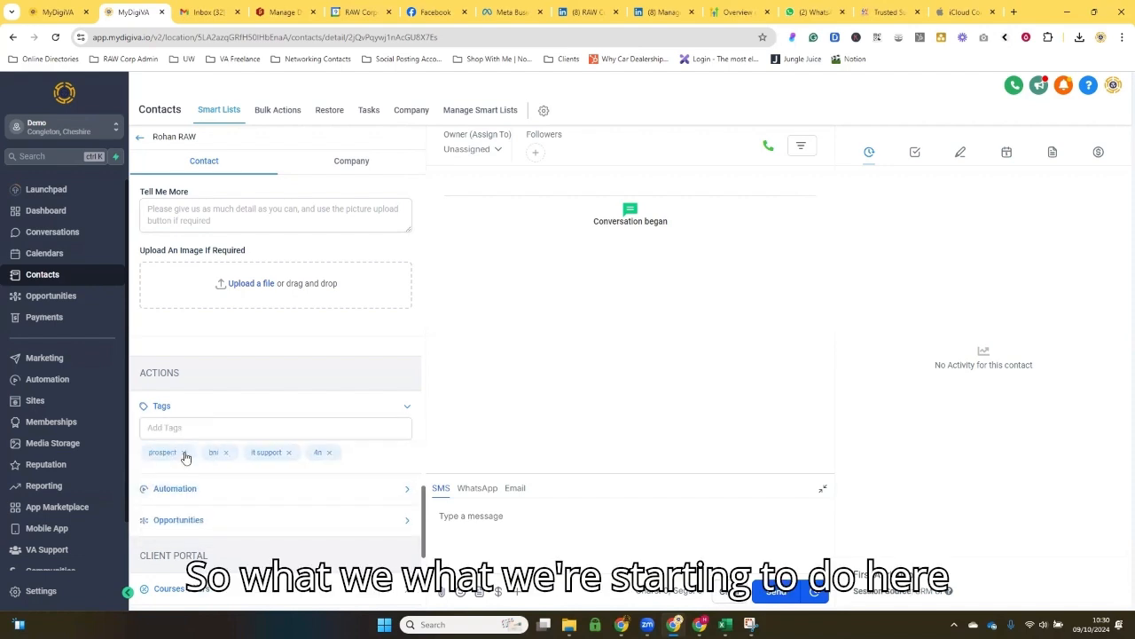
# Step: Review the contact's tags and actions, and look back over the record's fields up to General Info
pyautogui.scroll(-2, 226, 446)
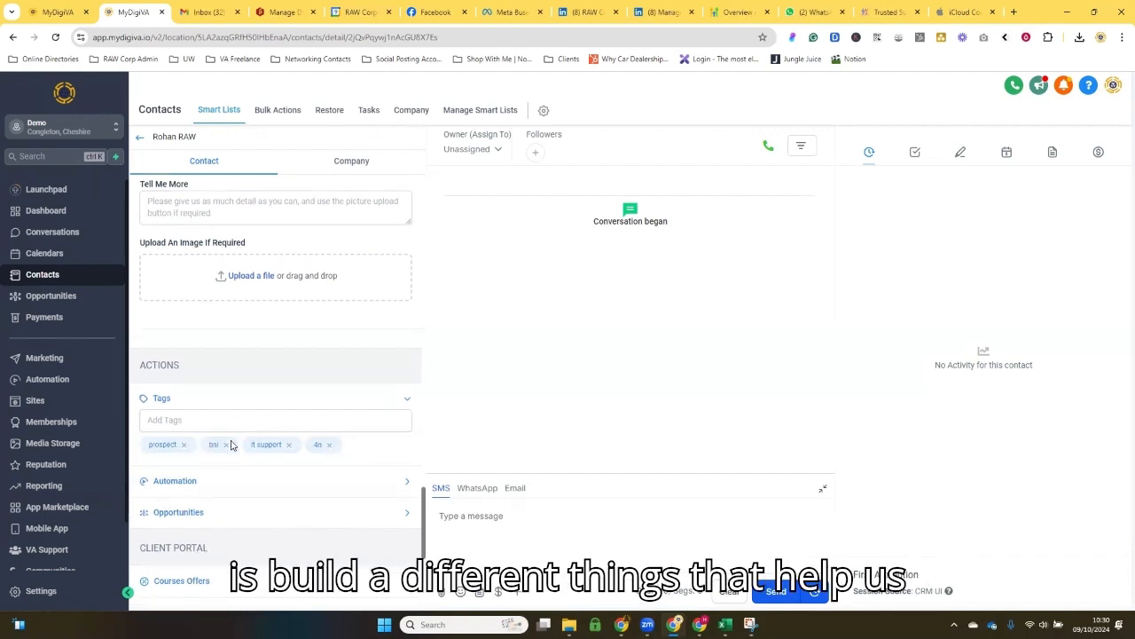
pyautogui.scroll(1, 231, 445)
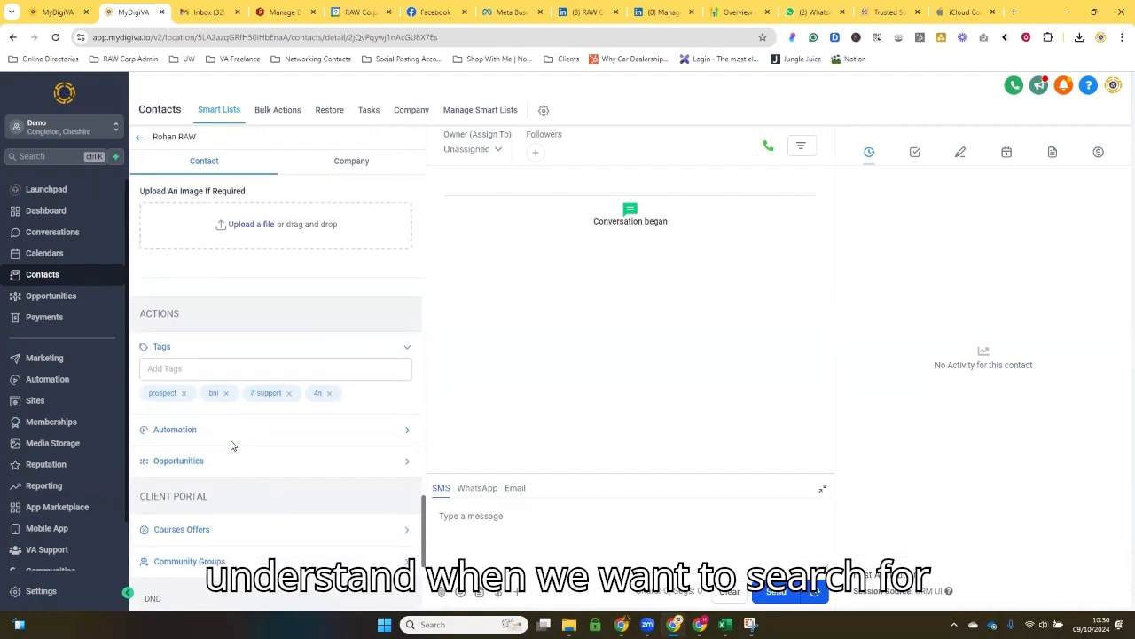
pyautogui.scroll(-1, 231, 438)
pyautogui.scroll(1, 218, 421)
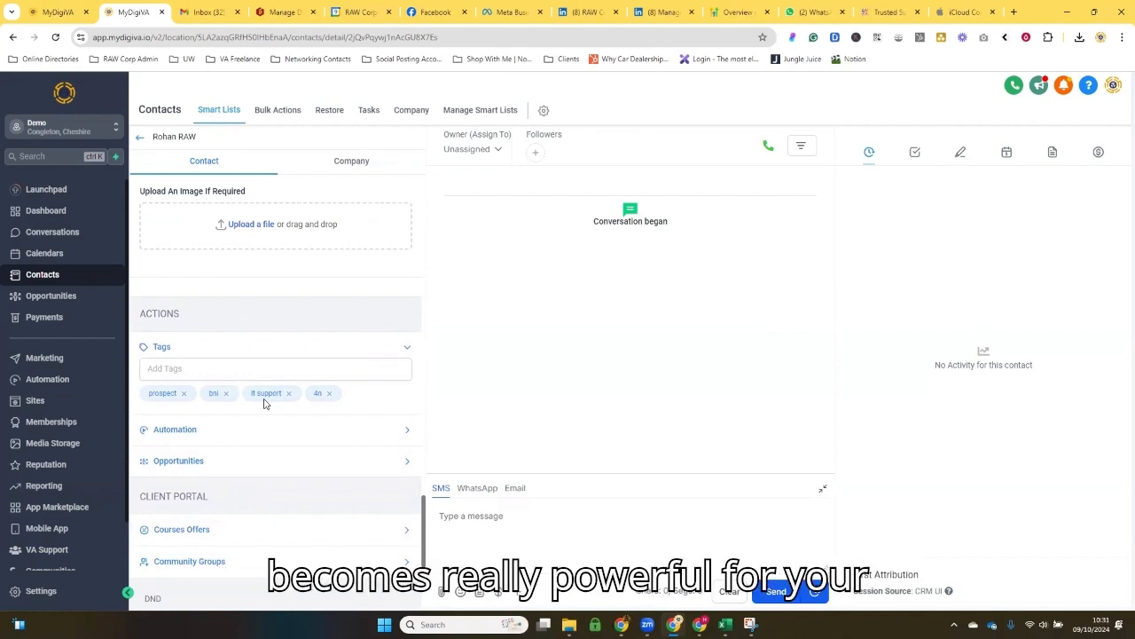
pyautogui.scroll(1, 264, 402)
pyautogui.scroll(-3, 264, 401)
pyautogui.scroll(3, 263, 402)
pyautogui.scroll(-5, 263, 402)
pyautogui.scroll(5, 260, 384)
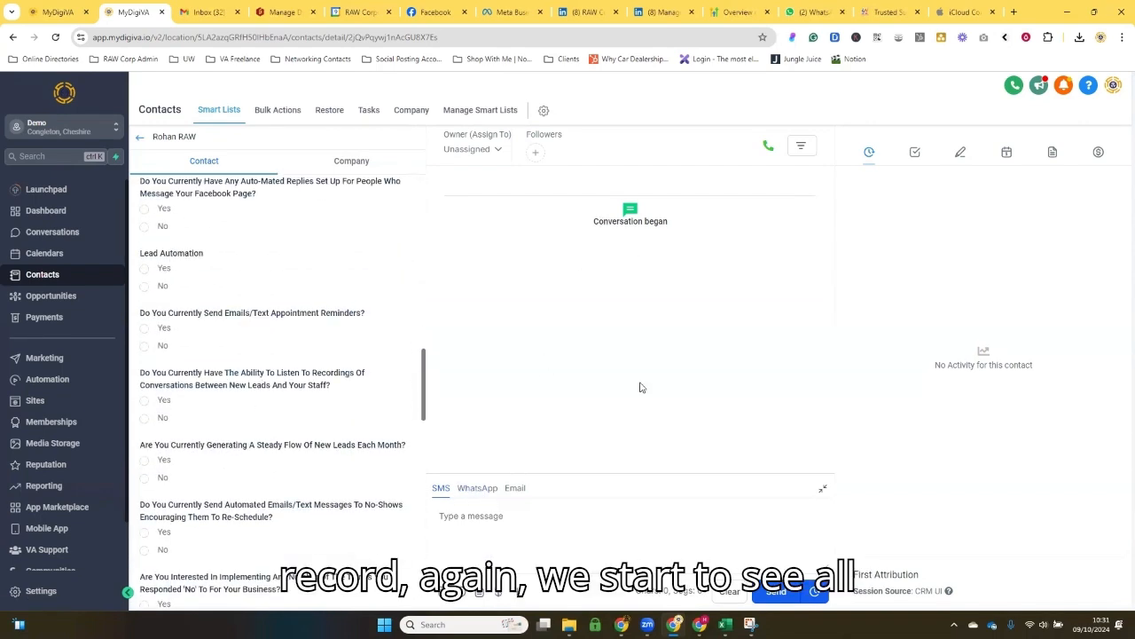
pyautogui.scroll(10, 278, 352)
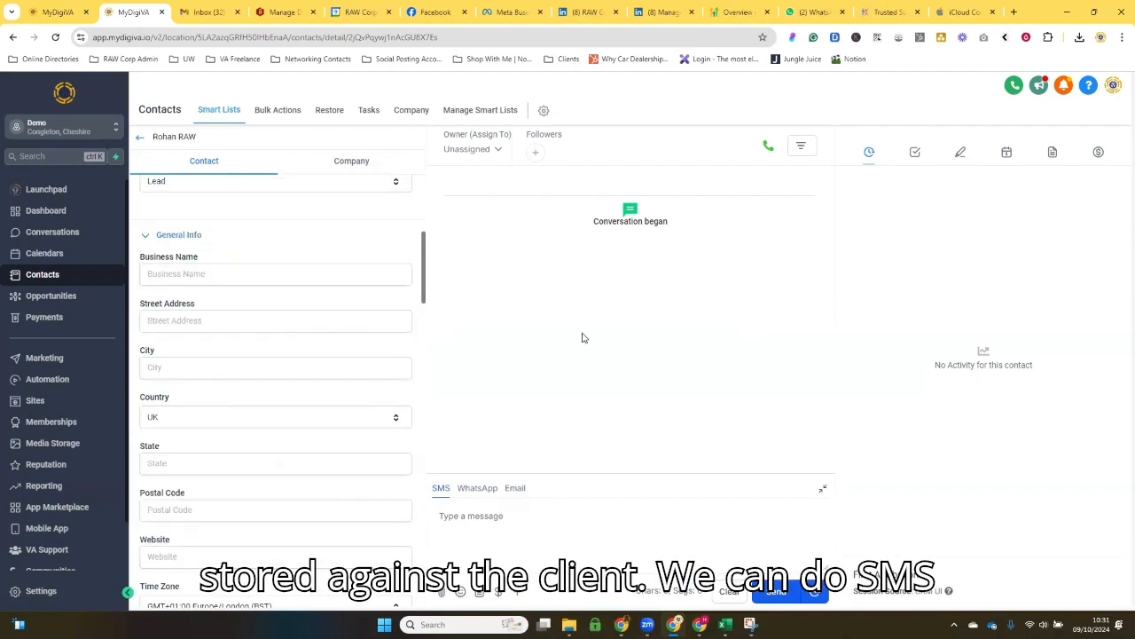
# Step: Review the contact's WhatsApp and email messaging, tasks, notes, appointment booking form, documents and payments
pyautogui.click(477, 490)
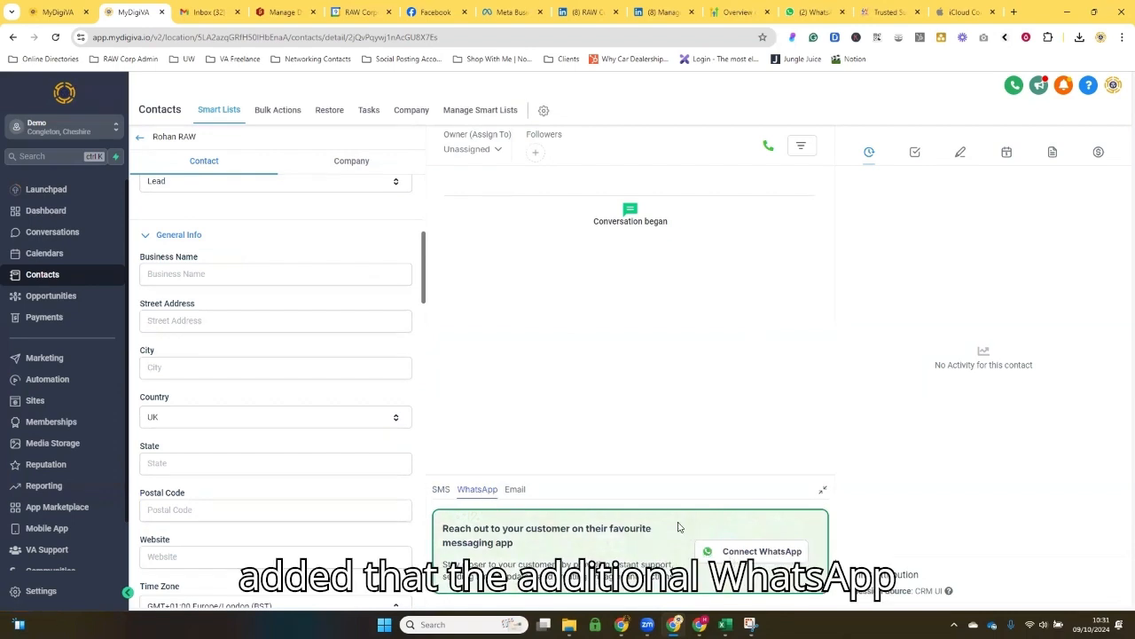
pyautogui.click(515, 491)
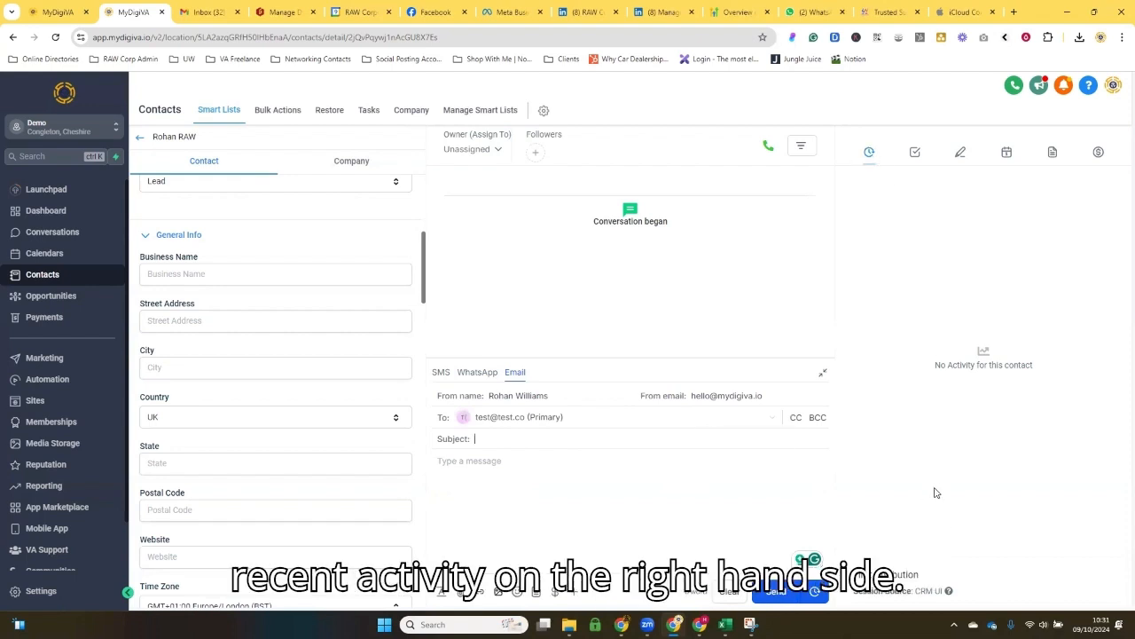
pyautogui.click(915, 154)
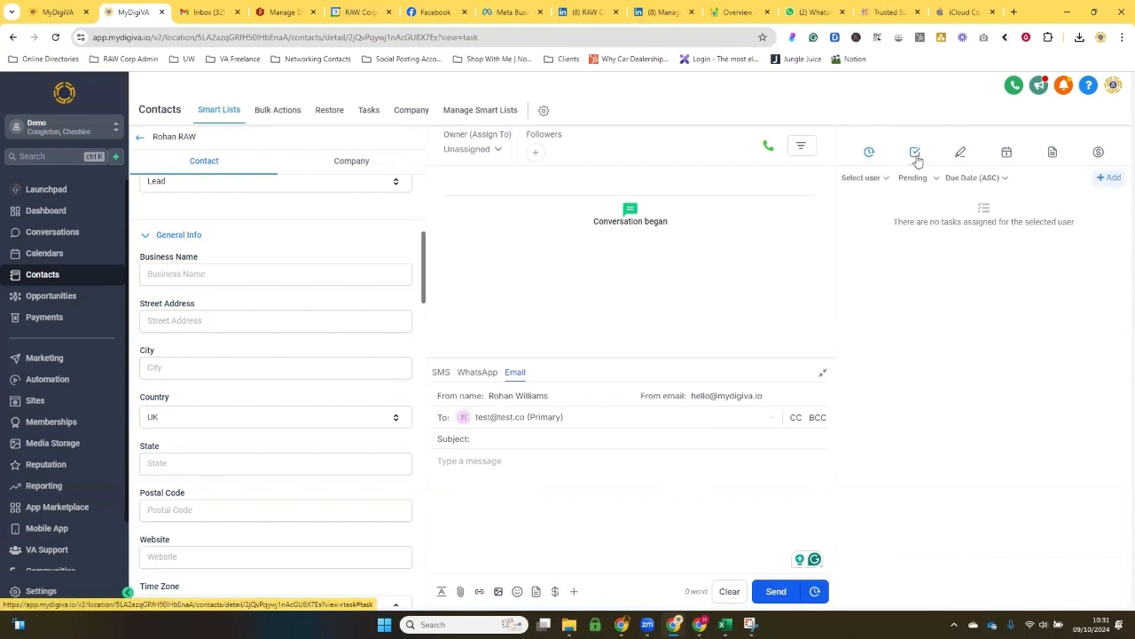
pyautogui.click(961, 156)
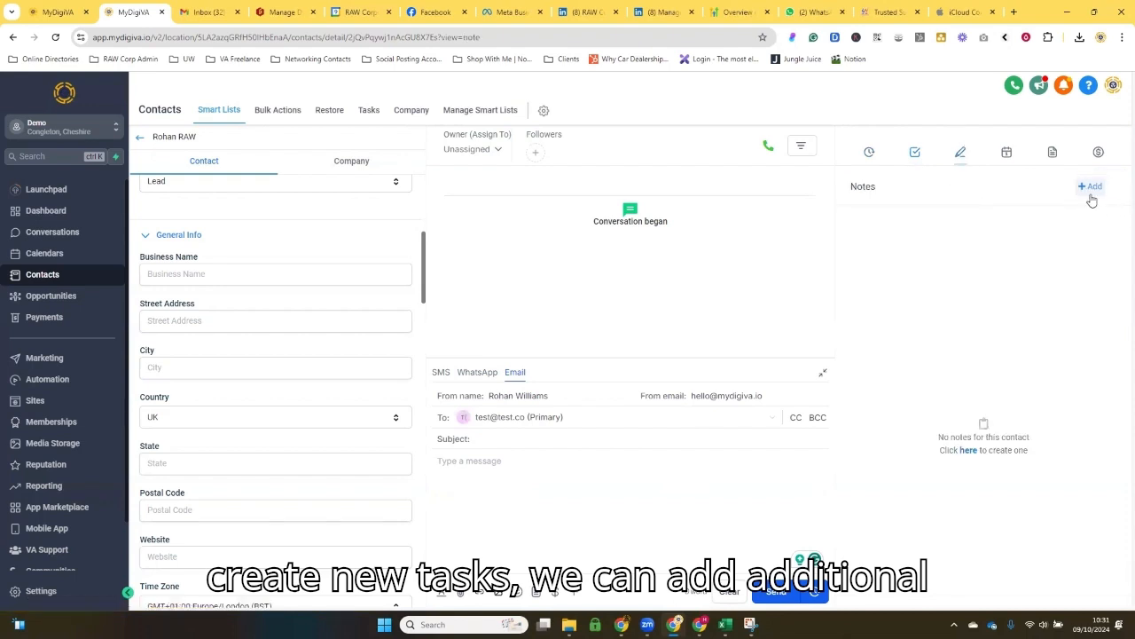
pyautogui.click(1006, 156)
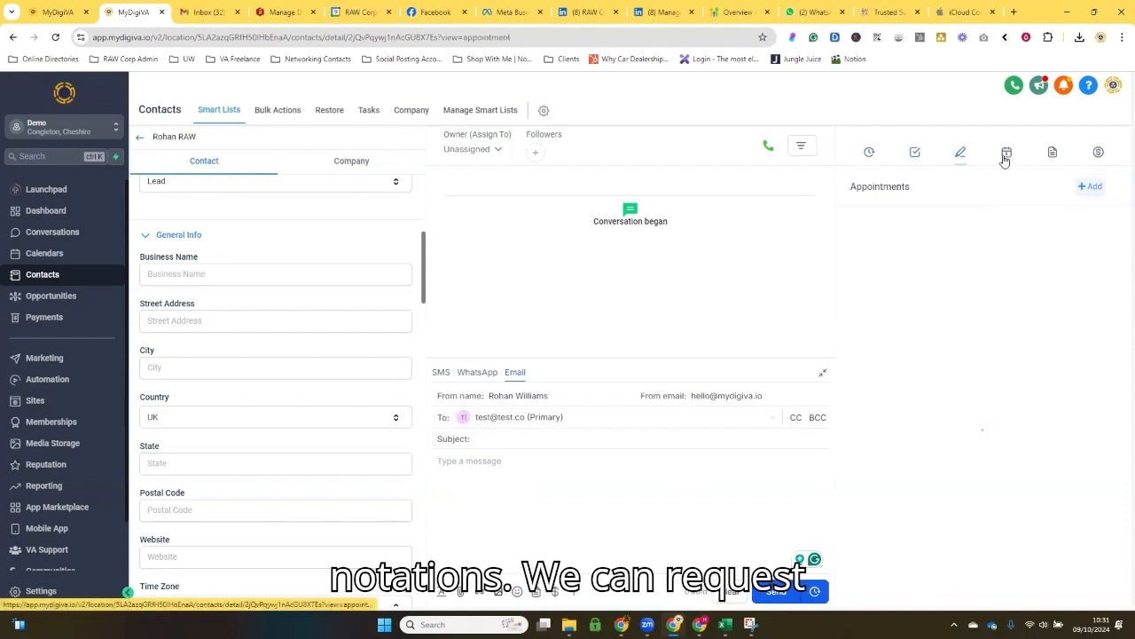
pyautogui.click(1091, 186)
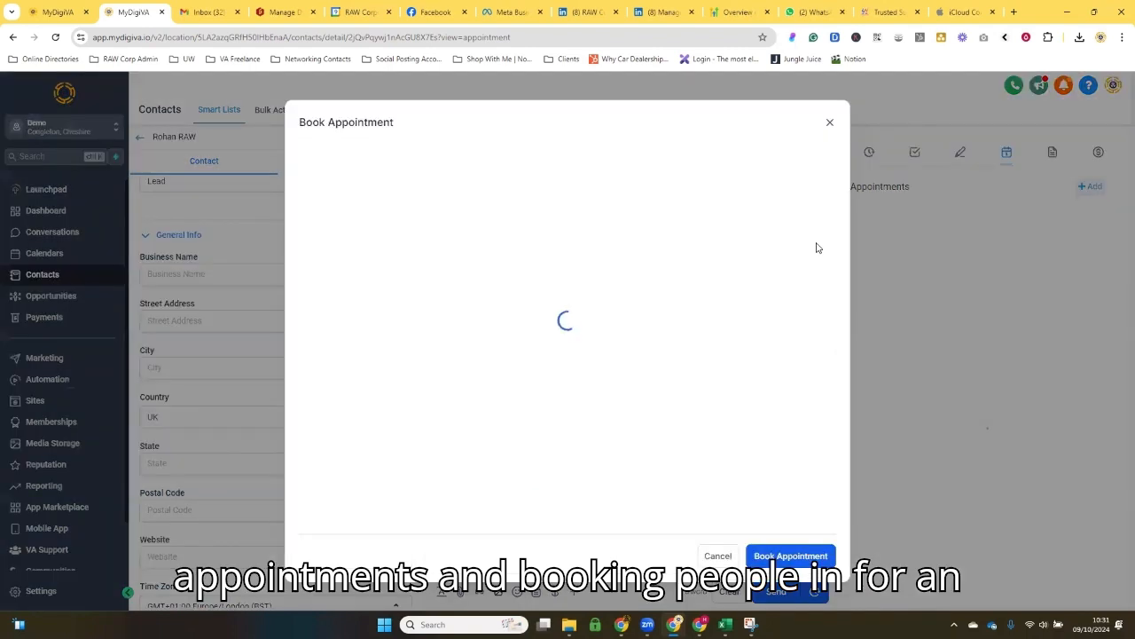
pyautogui.click(723, 557)
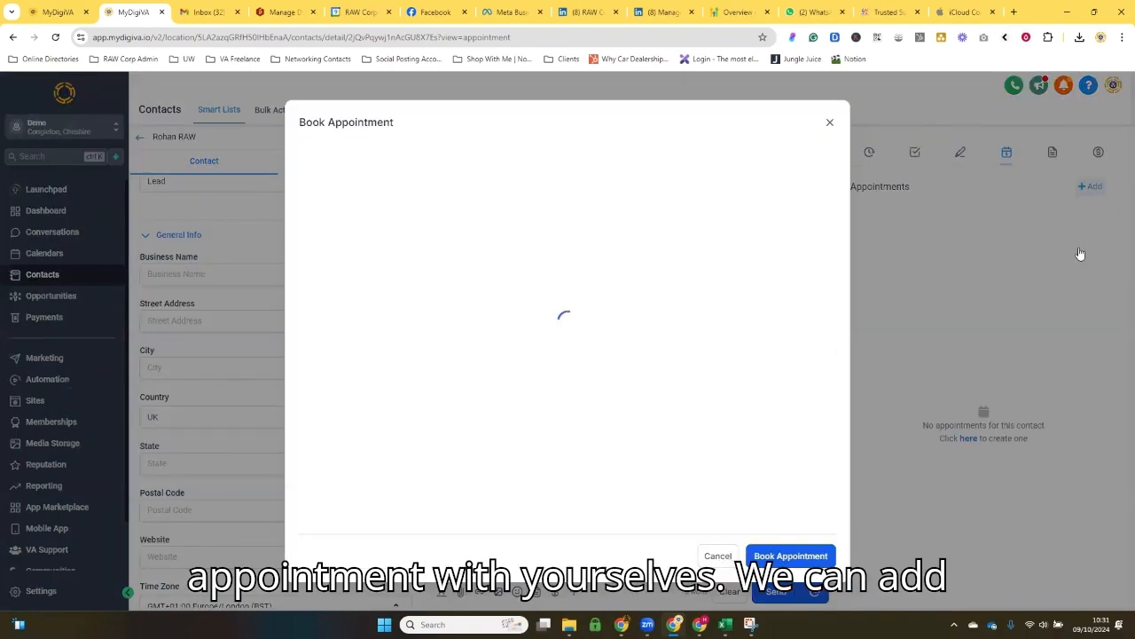
pyautogui.click(1053, 158)
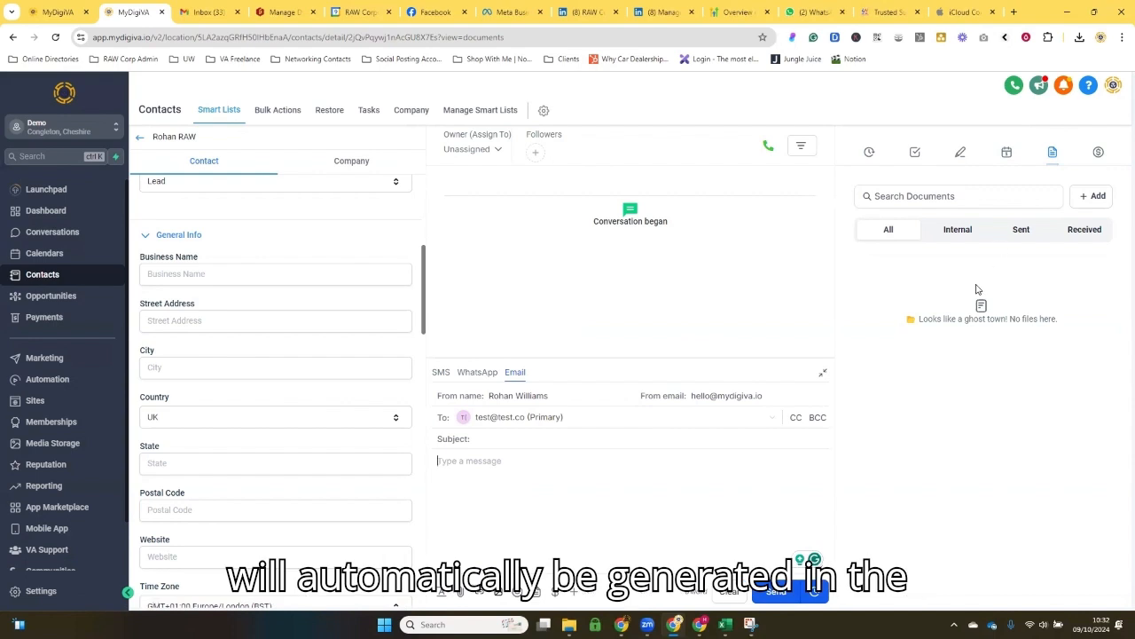
pyautogui.click(1100, 154)
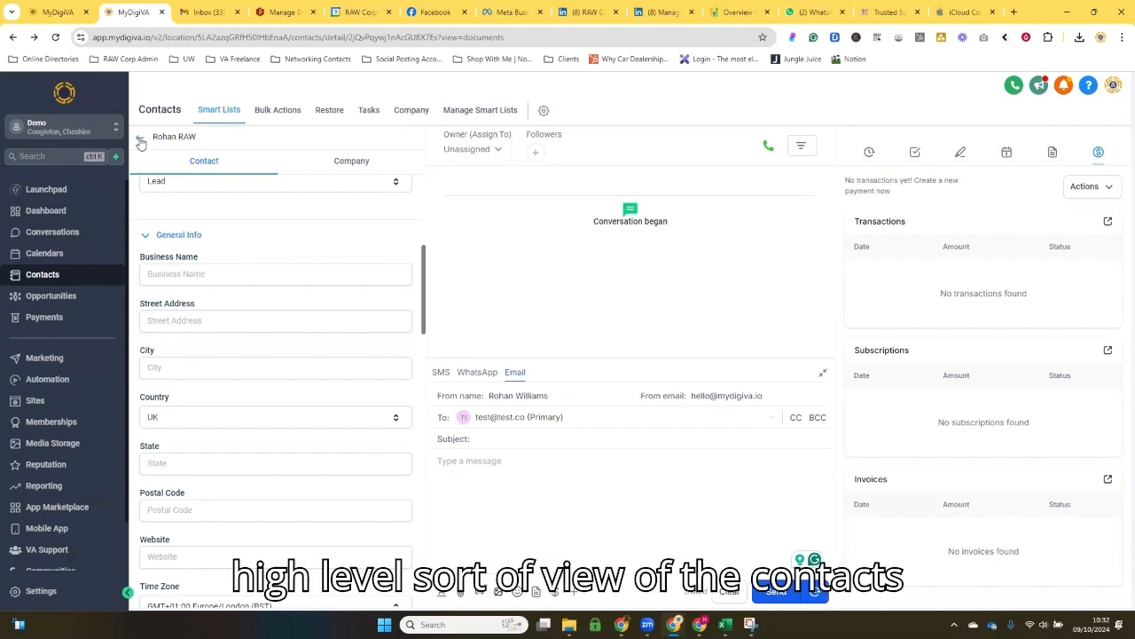
# Step: Look over the contact record's fields, from the basic contact details through General Info to Additional Info
pyautogui.scroll(-5, 240, 352)
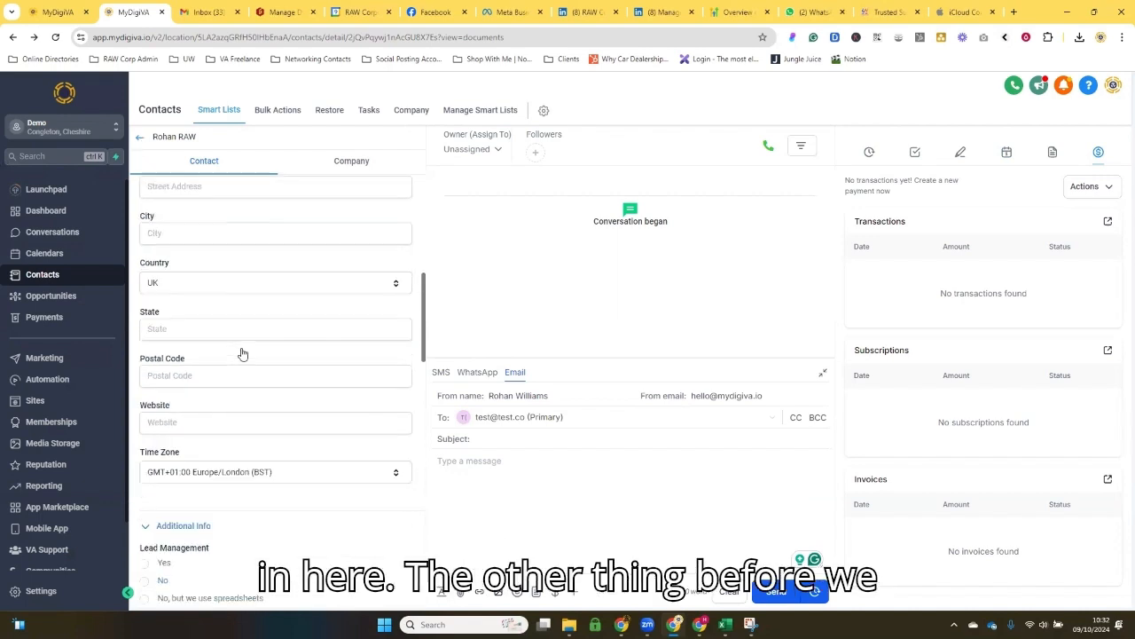
pyautogui.scroll(6, 249, 354)
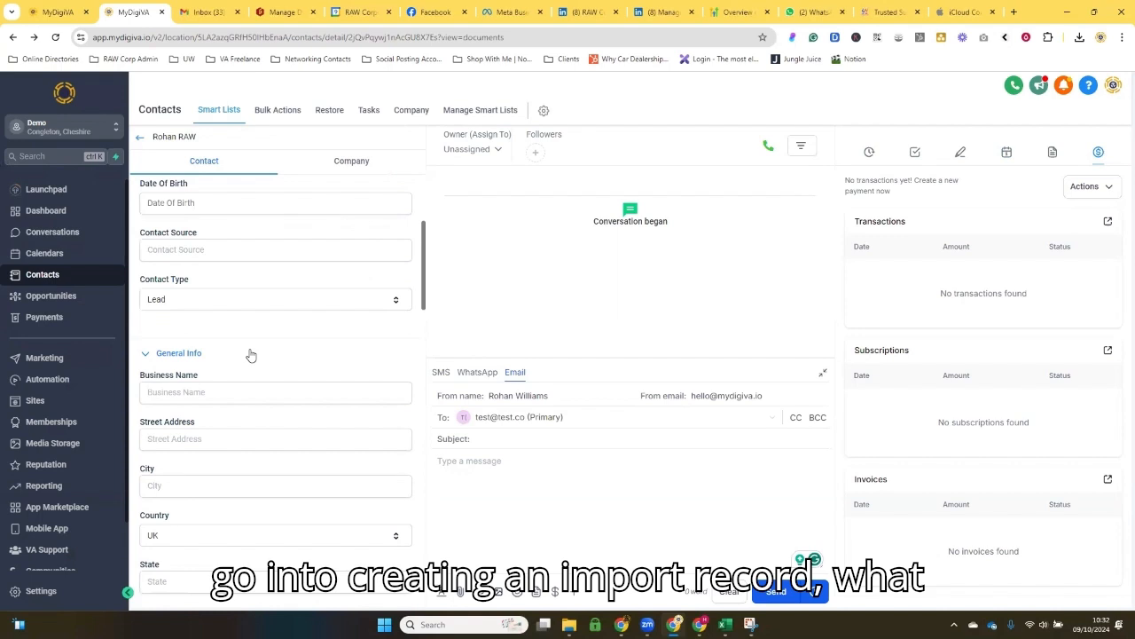
pyautogui.scroll(3, 272, 307)
pyautogui.scroll(-6, 264, 297)
pyautogui.scroll(-1, 263, 302)
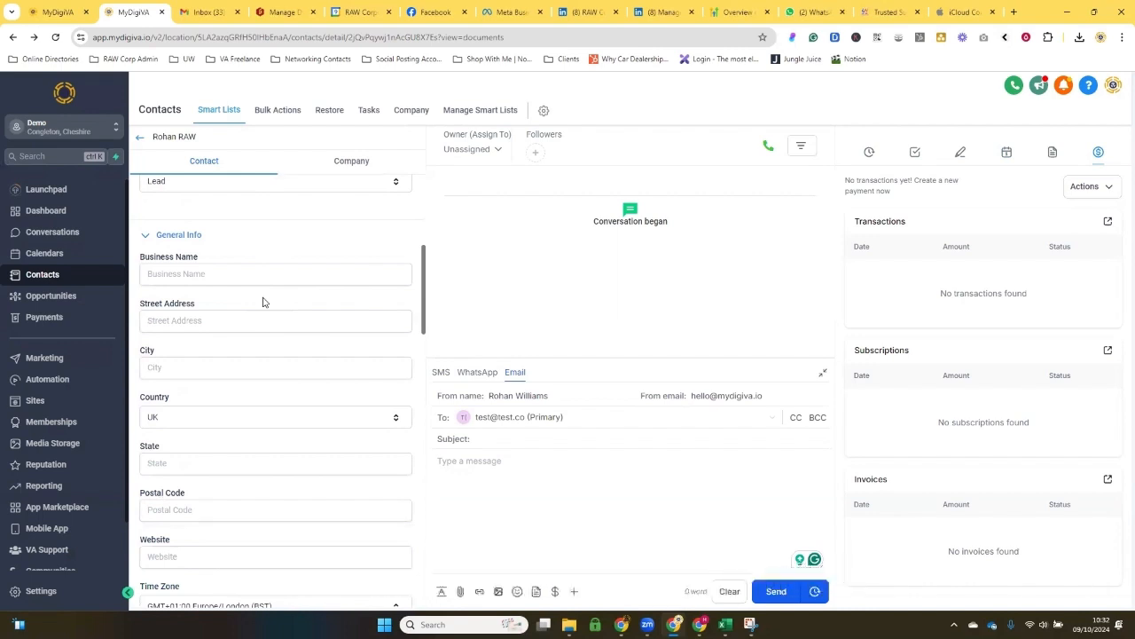
pyautogui.scroll(-4, 263, 301)
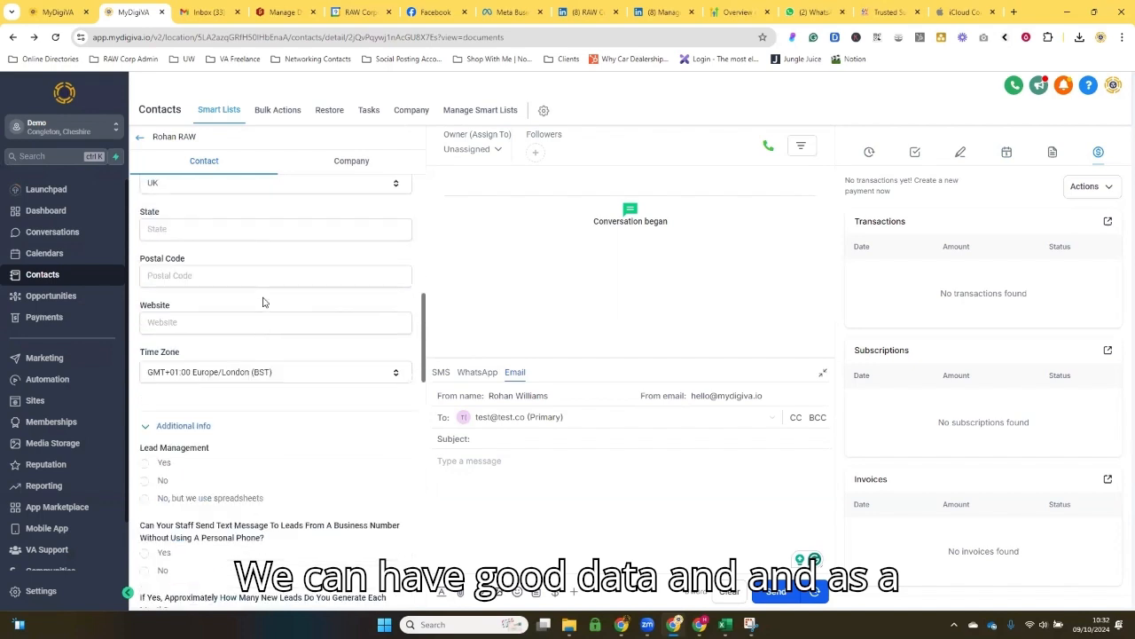
pyautogui.scroll(8, 263, 302)
pyautogui.scroll(-4, 263, 302)
pyautogui.scroll(-1, 262, 301)
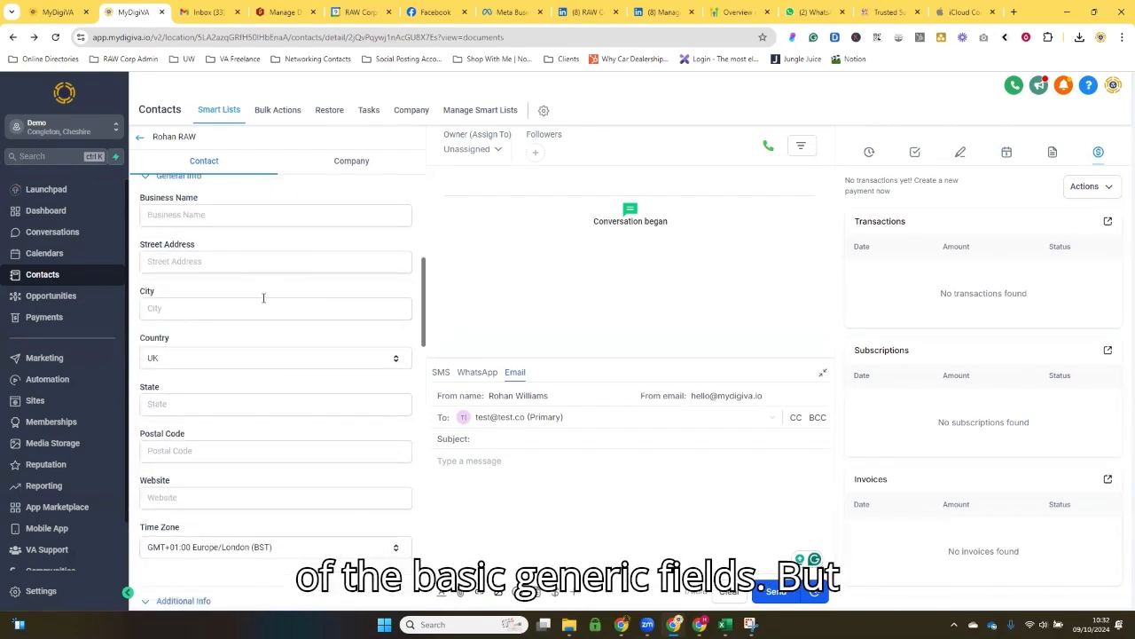
pyautogui.scroll(5, 263, 298)
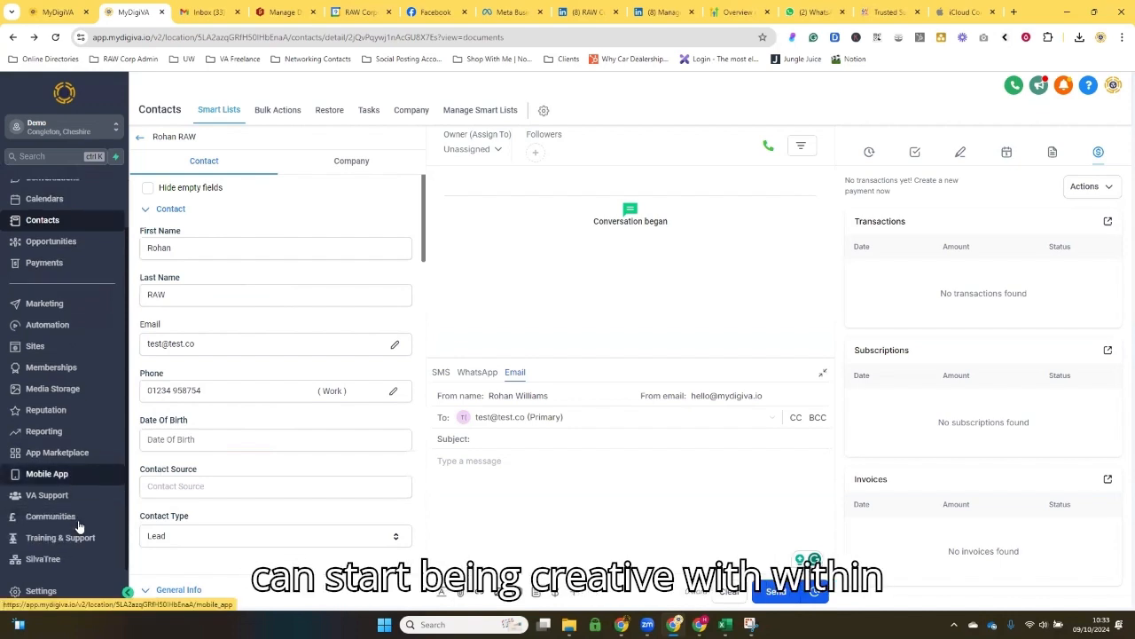
# Step: Go to the custom fields settings and open the Contact folder to list its fields
pyautogui.scroll(-1, 62, 532)
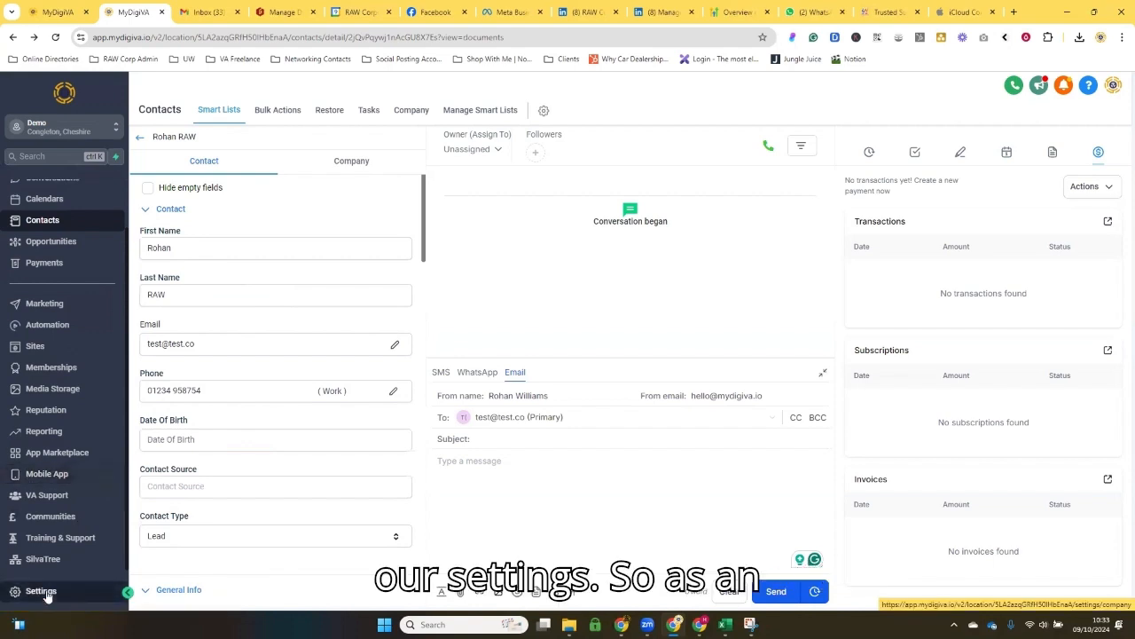
pyautogui.click(41, 592)
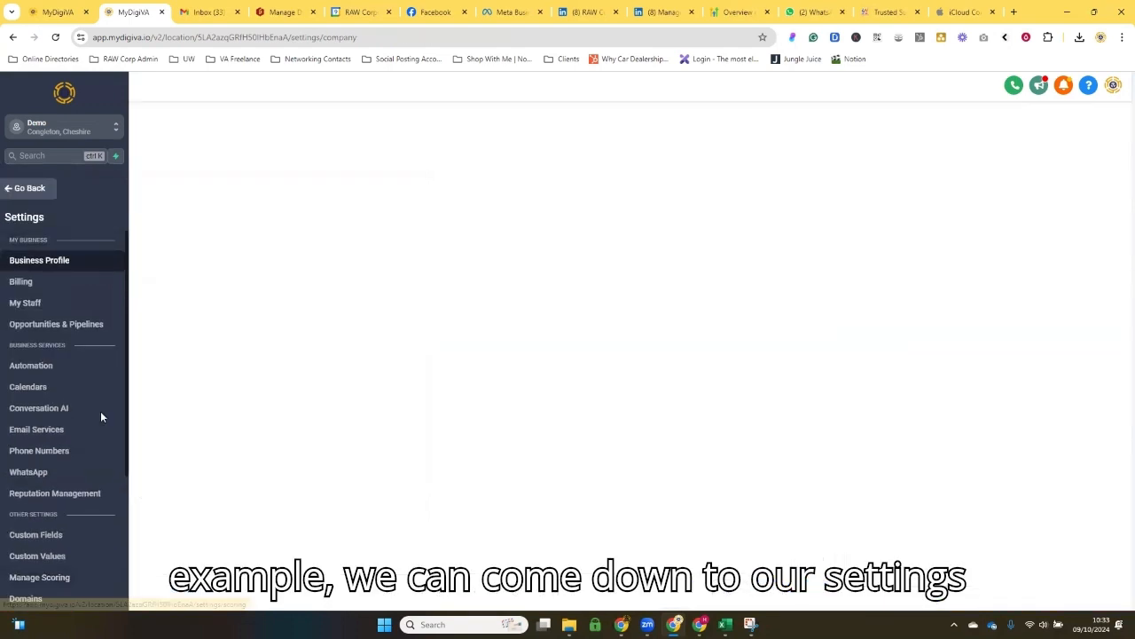
pyautogui.scroll(-4, 31, 590)
pyautogui.scroll(1, 26, 532)
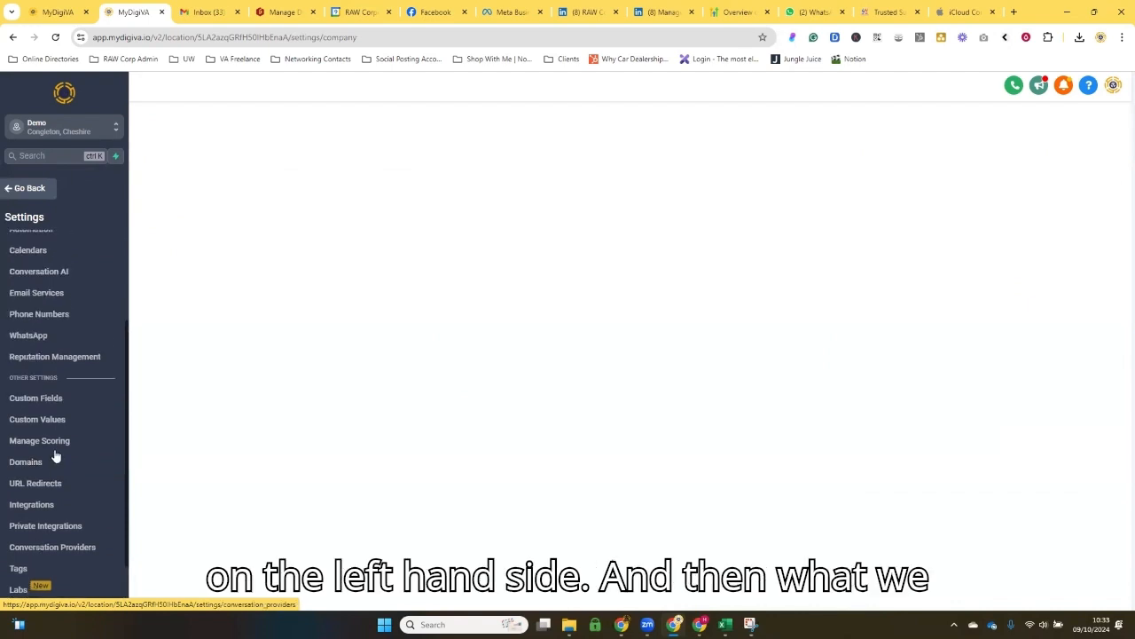
pyautogui.click(61, 401)
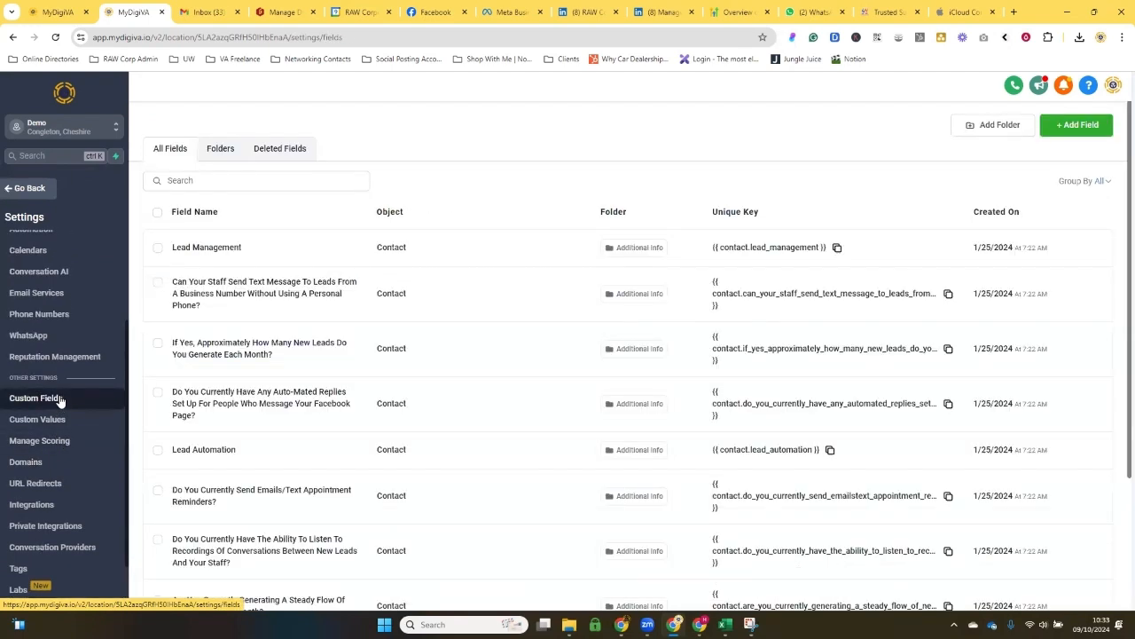
pyautogui.click(224, 150)
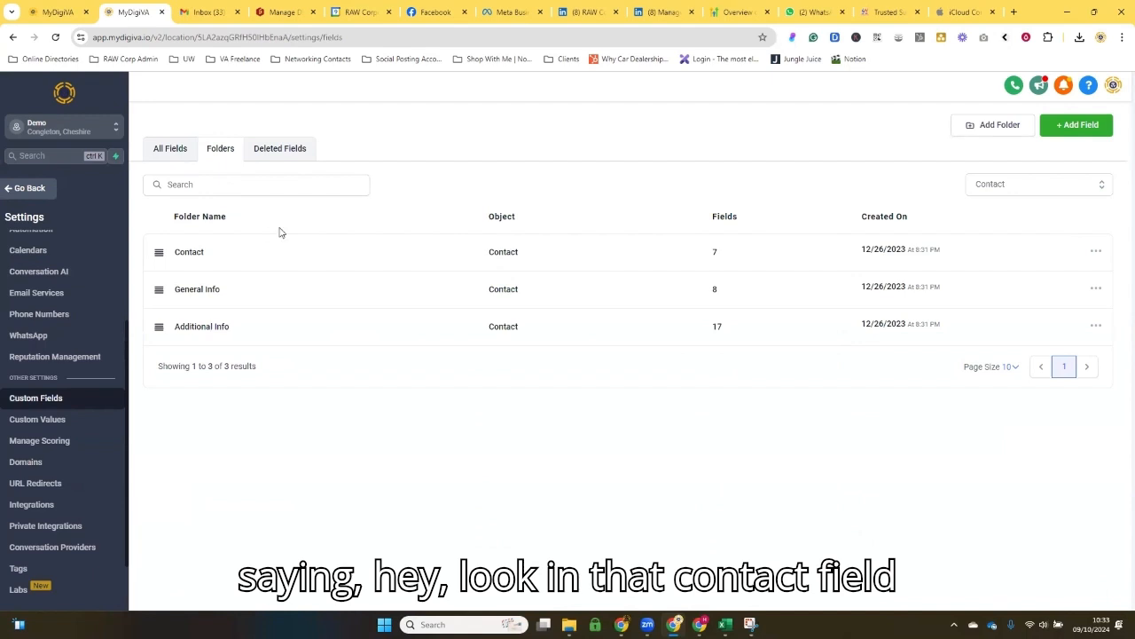
pyautogui.click(188, 253)
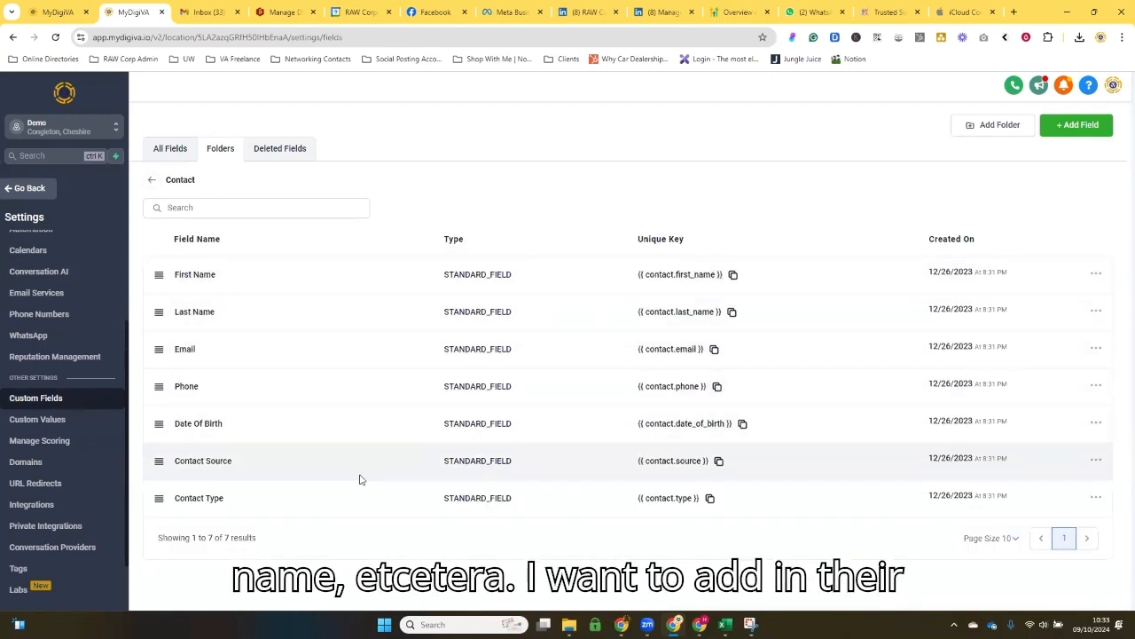
# Step: Add a single-line custom field named "Title" to the Contact group and save it
pyautogui.click(1076, 125)
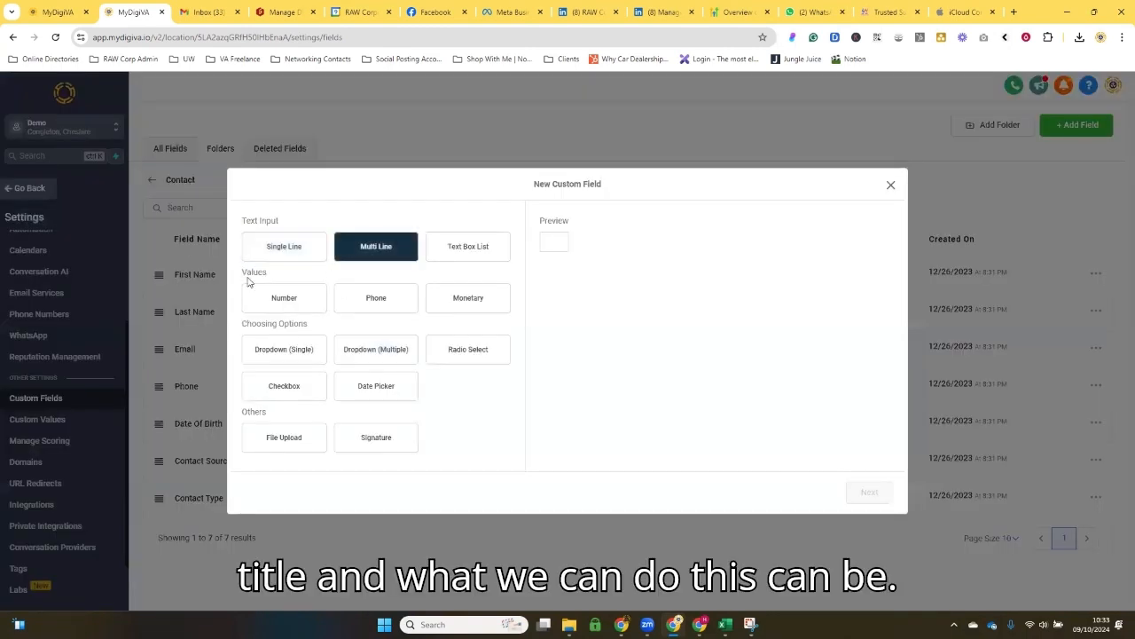
pyautogui.click(266, 249)
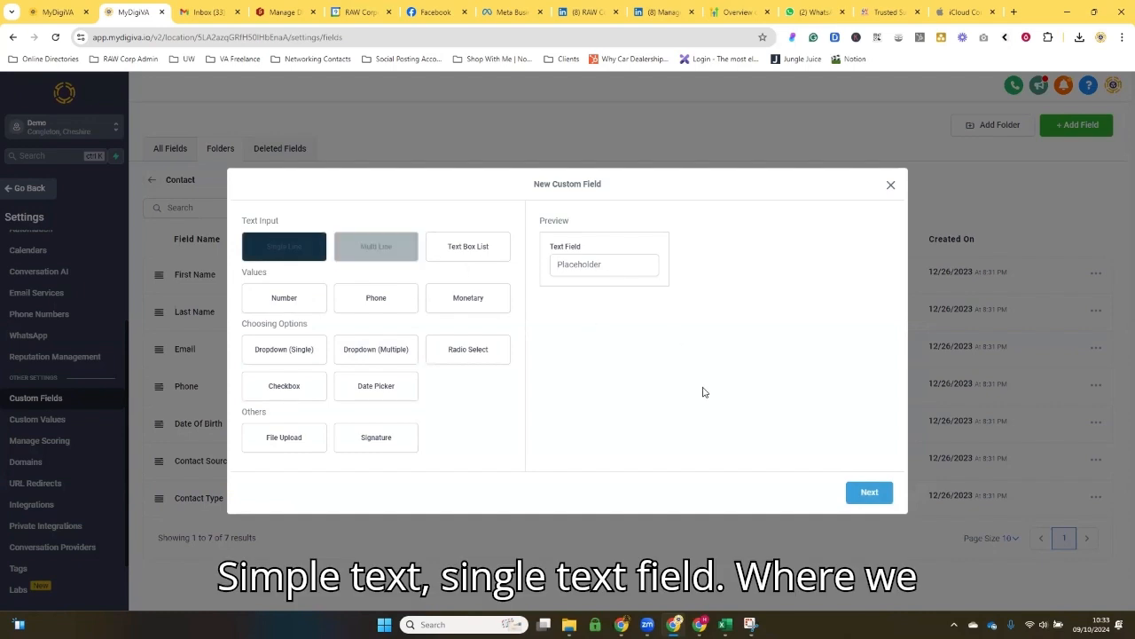
pyautogui.click(869, 492)
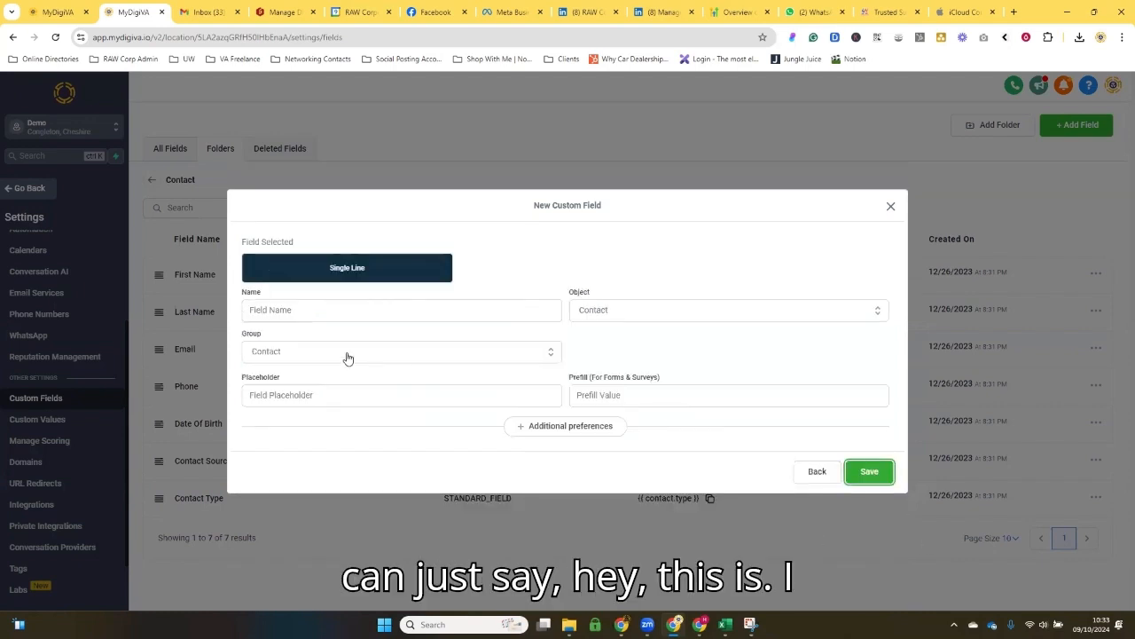
pyautogui.click(335, 314)
pyautogui.write('Title')
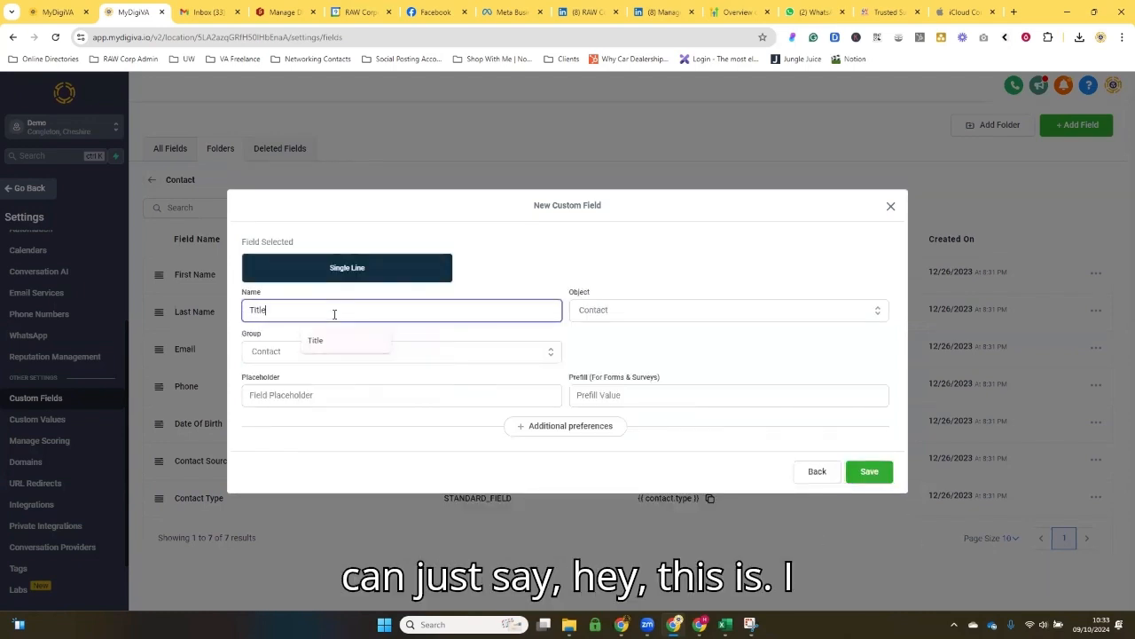
pyautogui.press('Tab')
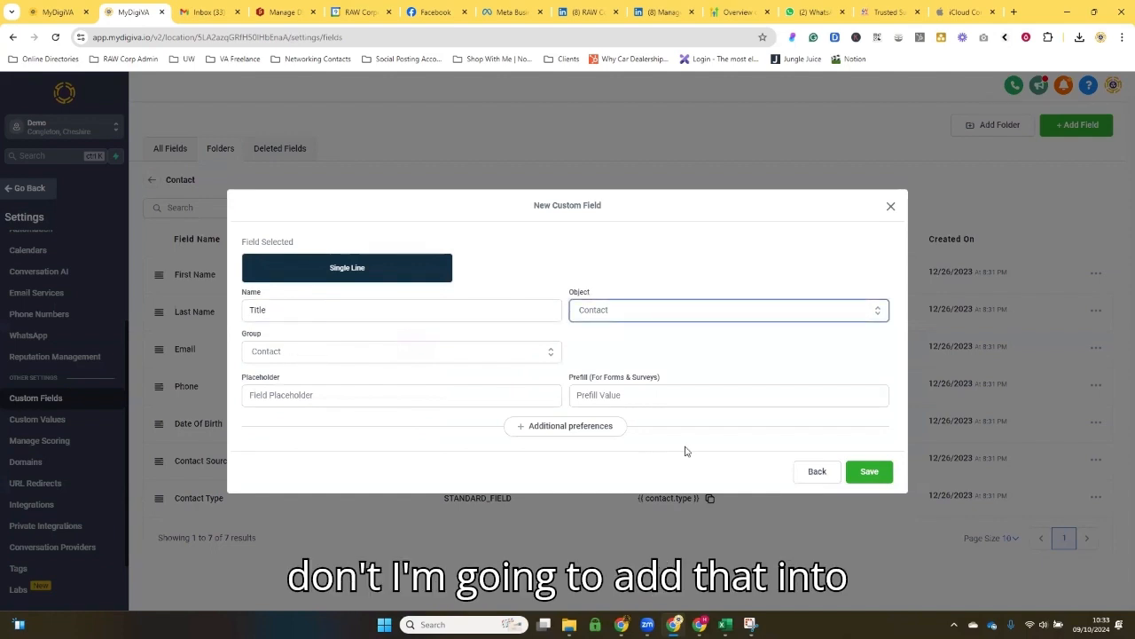
pyautogui.click(868, 471)
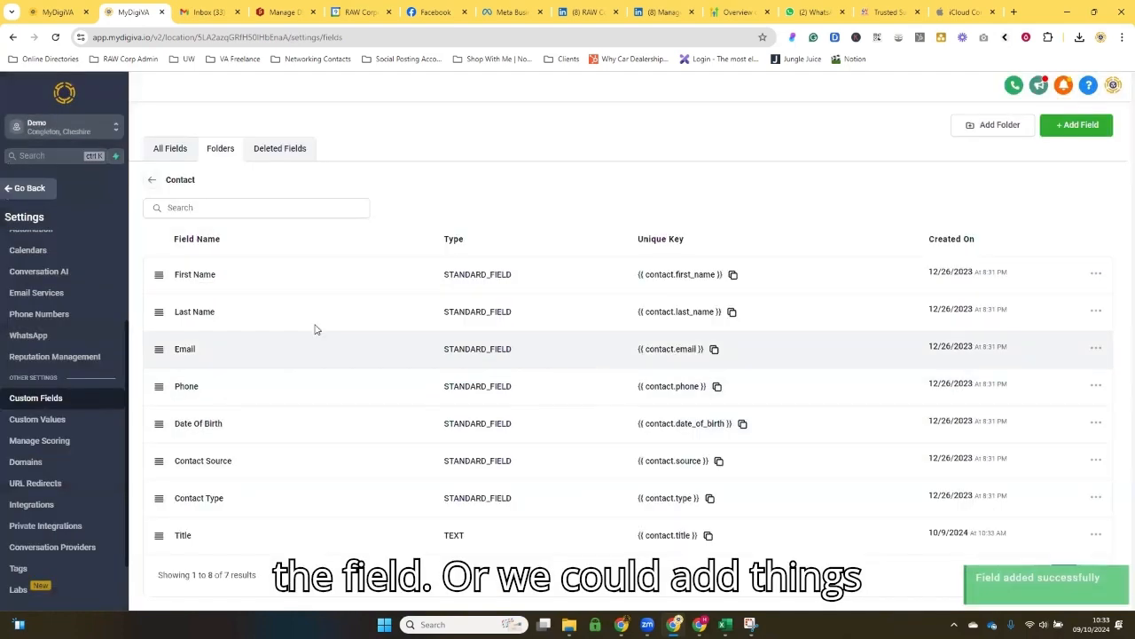
# Step: Start a new single-choice dropdown custom field named "Occupation" in the Contact group
pyautogui.click(1072, 125)
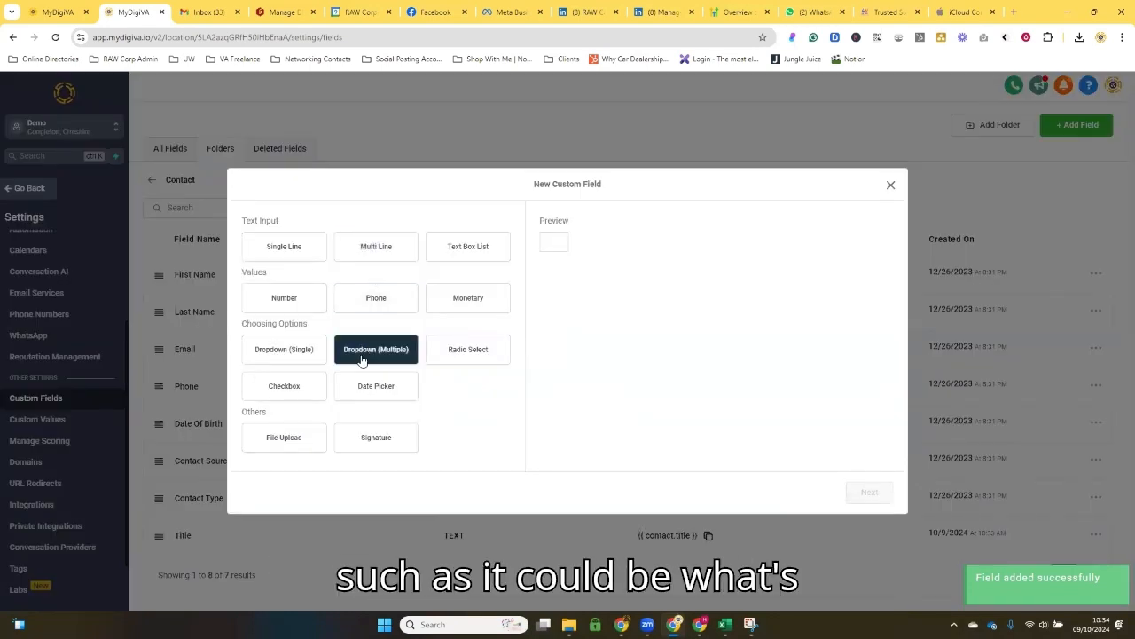
pyautogui.click(303, 357)
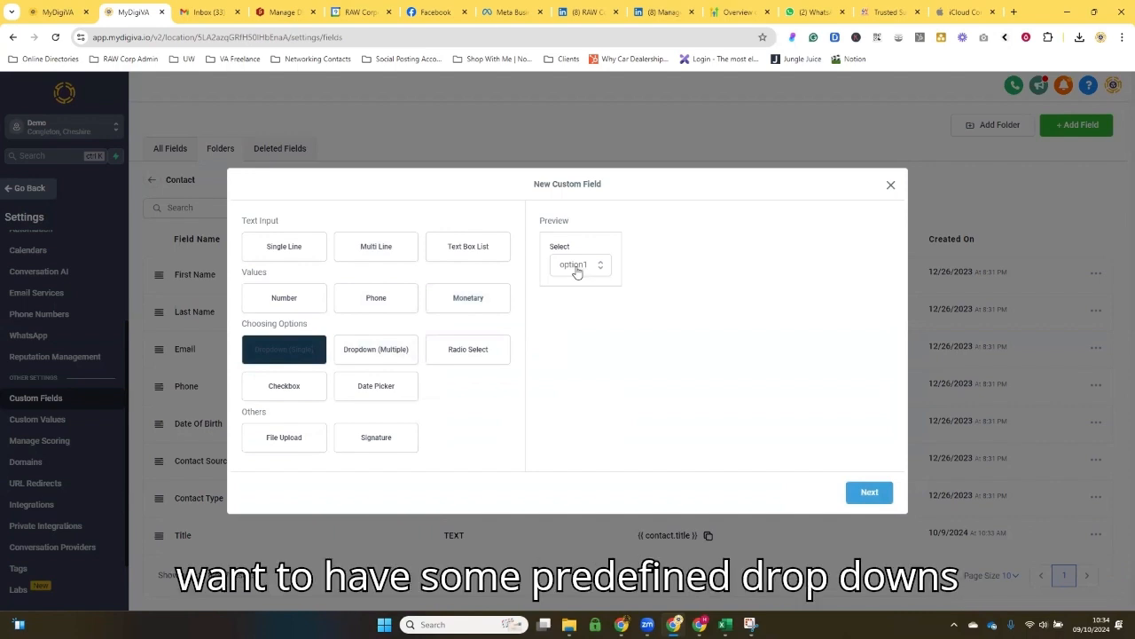
pyautogui.click(870, 493)
pyautogui.click(313, 291)
pyautogui.write('O')
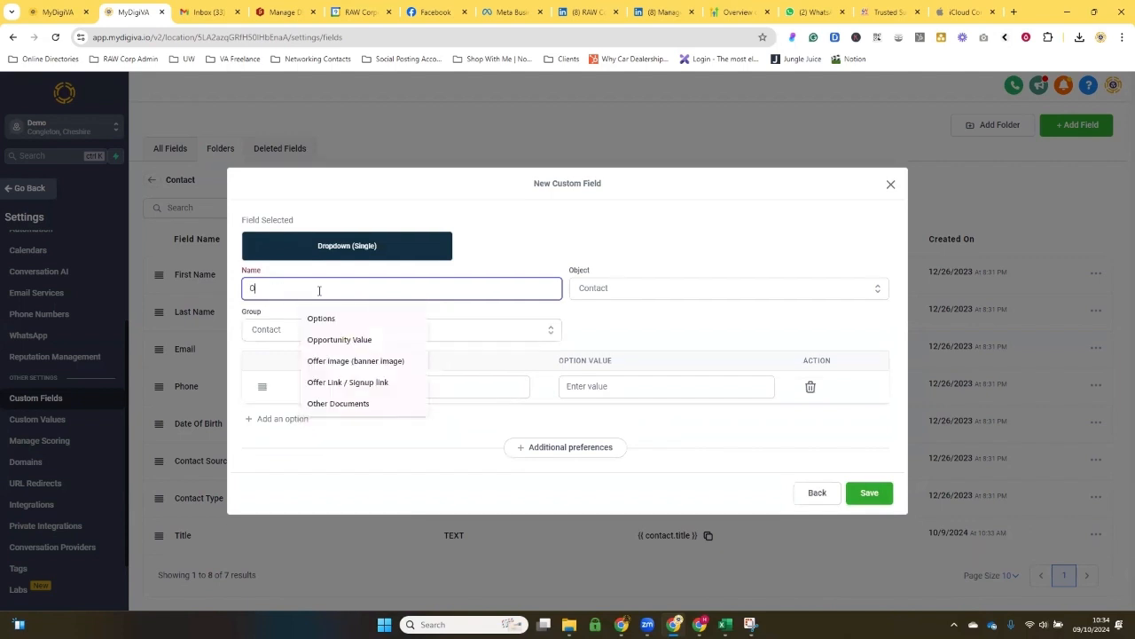
pyautogui.write('ccu')
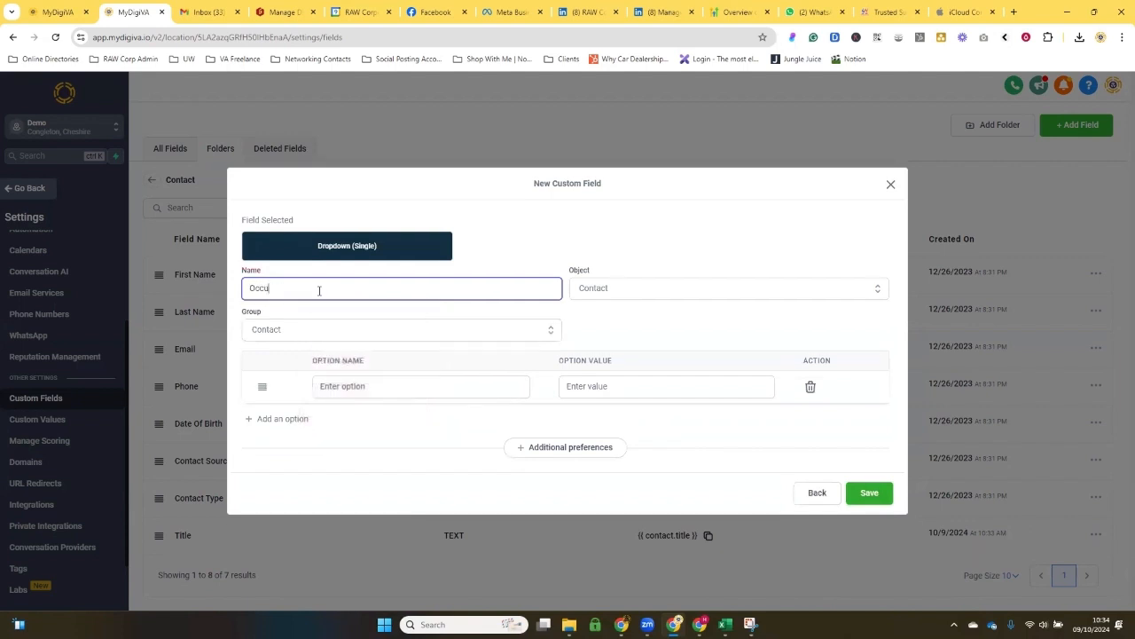
pyautogui.write('pation')
pyautogui.press('Tab')
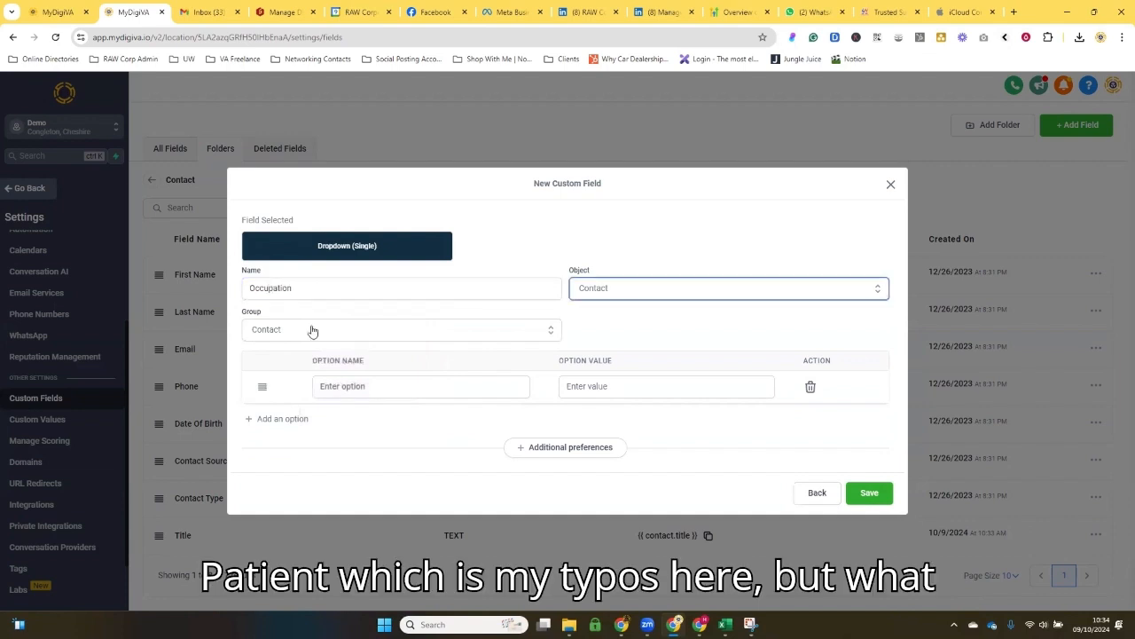
# Step: Add the options Director, CEO and Manager to the Occupation dropdown field and save the field
pyautogui.click(341, 388)
pyautogui.write('Director')
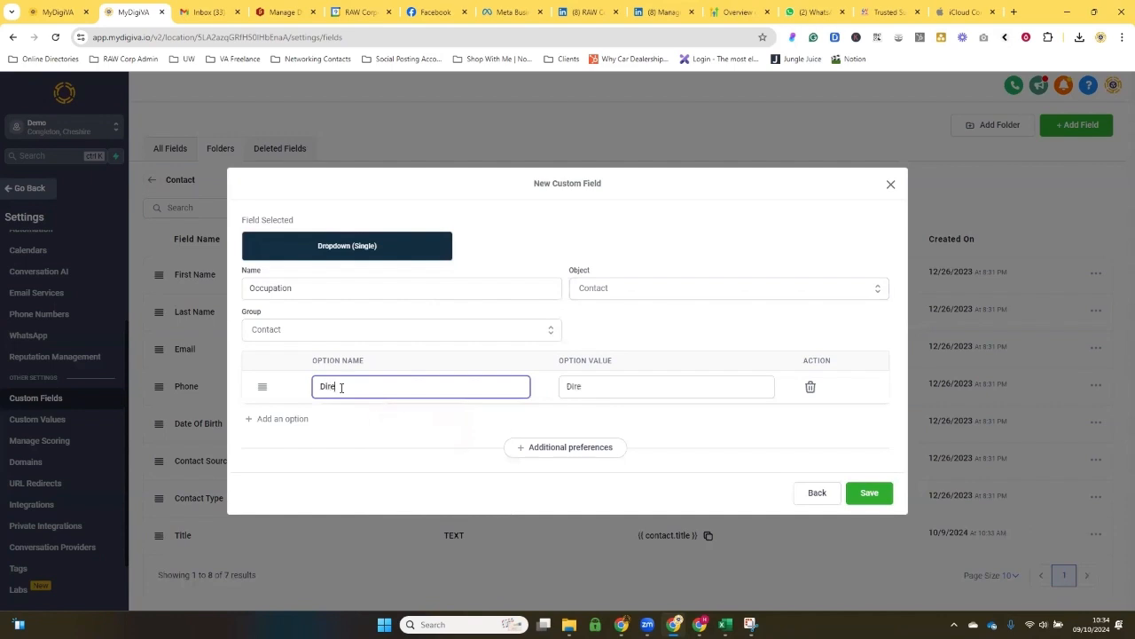
pyautogui.press('Tab')
pyautogui.click(282, 418)
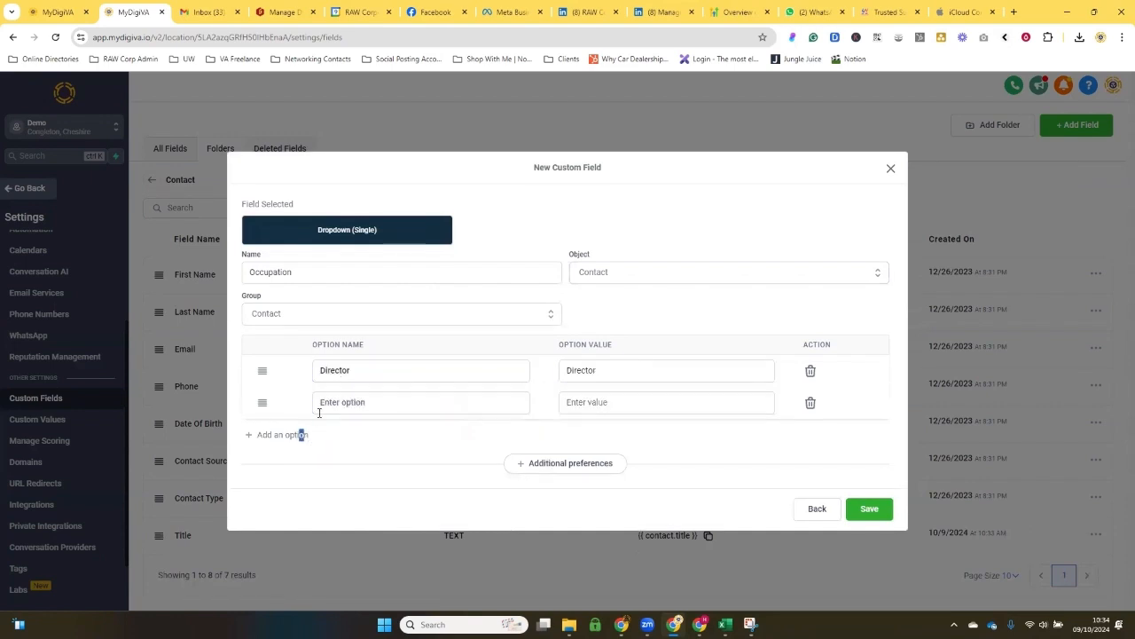
pyautogui.write('CEO')
pyautogui.press('Tab')
pyautogui.click(286, 435)
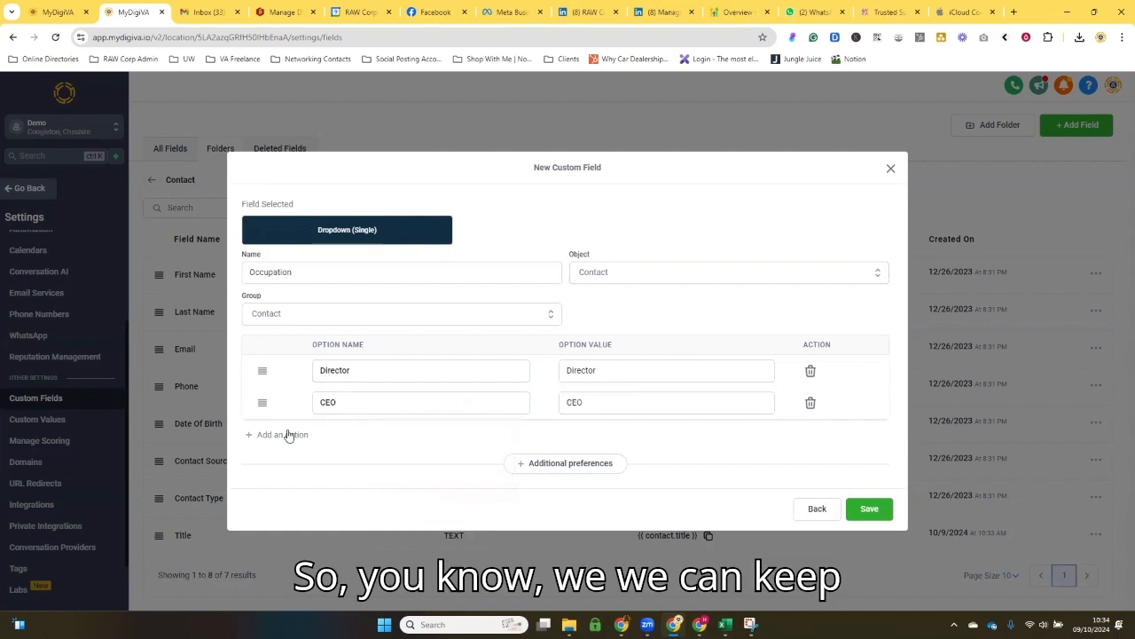
pyautogui.write('Manager')
pyautogui.press('Tab')
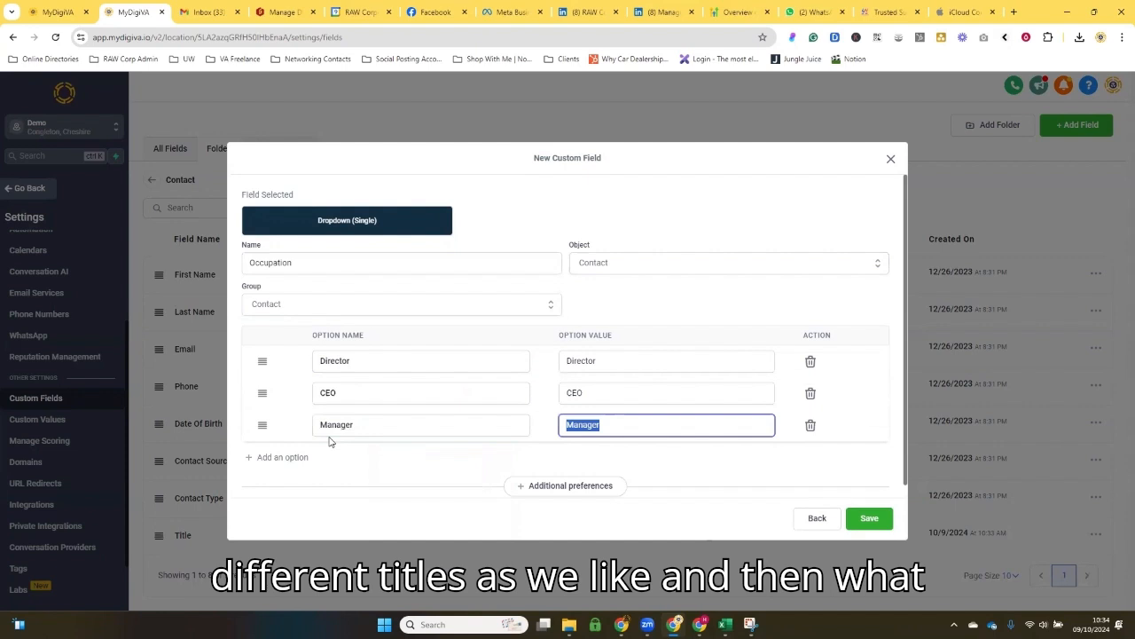
pyautogui.click(853, 518)
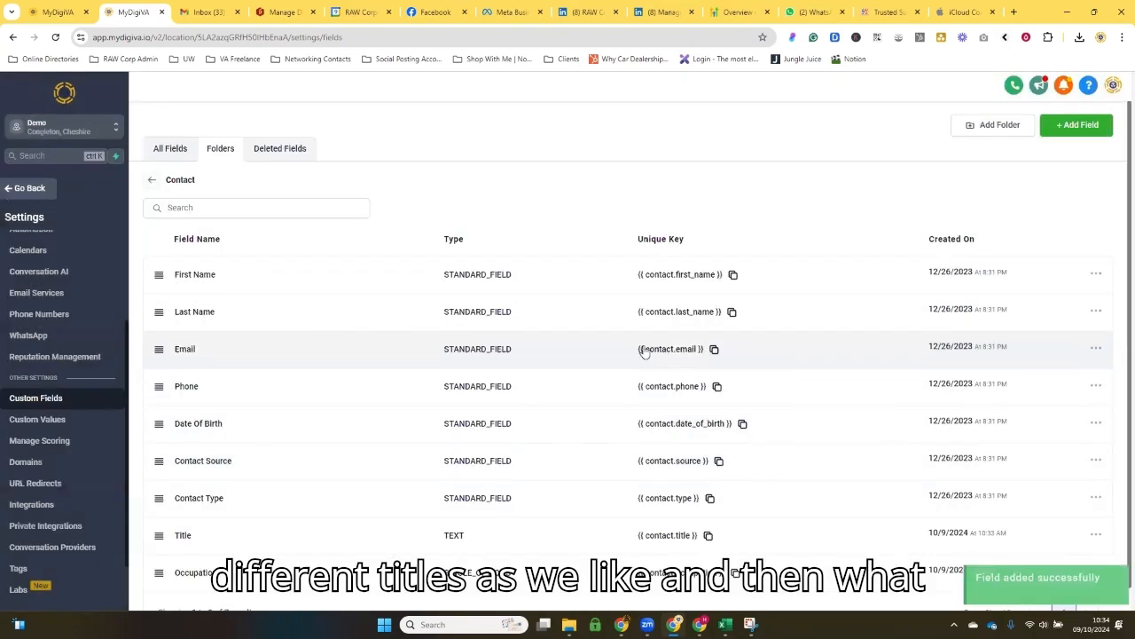
# Step: Return to the contact record and check its Contact section for the new Title and Occupation fields
pyautogui.click(25, 189)
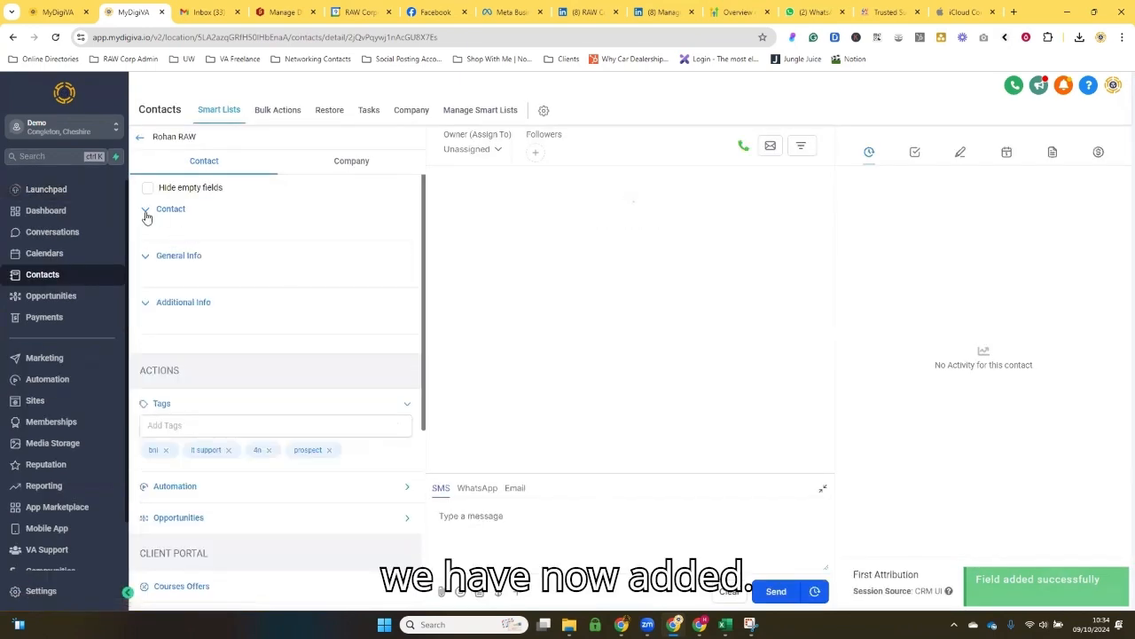
pyautogui.click(155, 213)
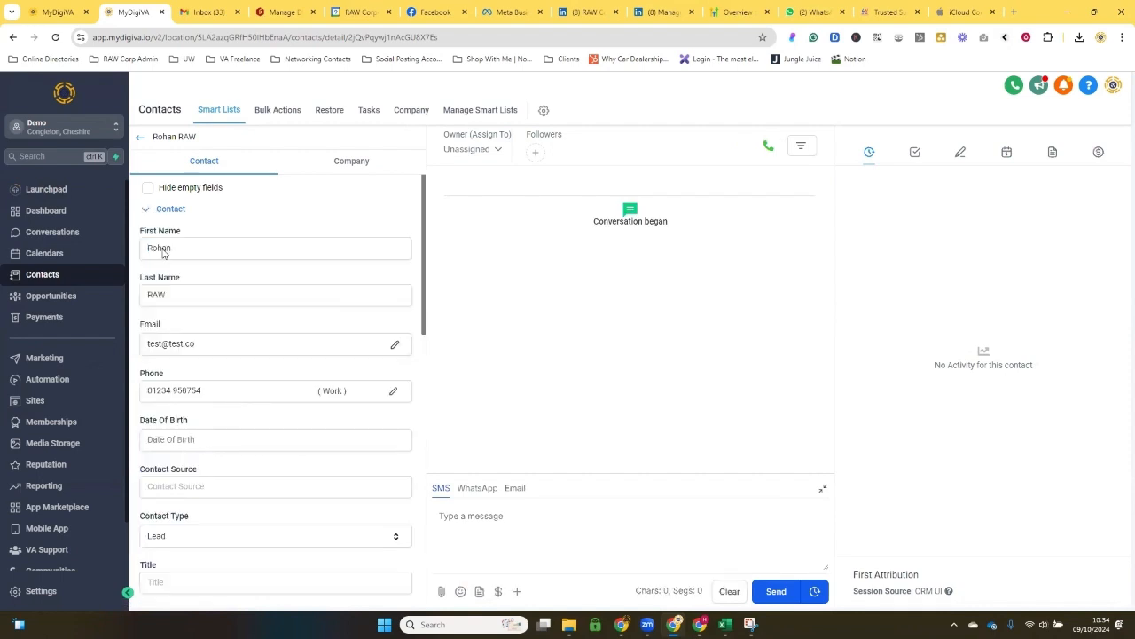
pyautogui.scroll(-2, 205, 346)
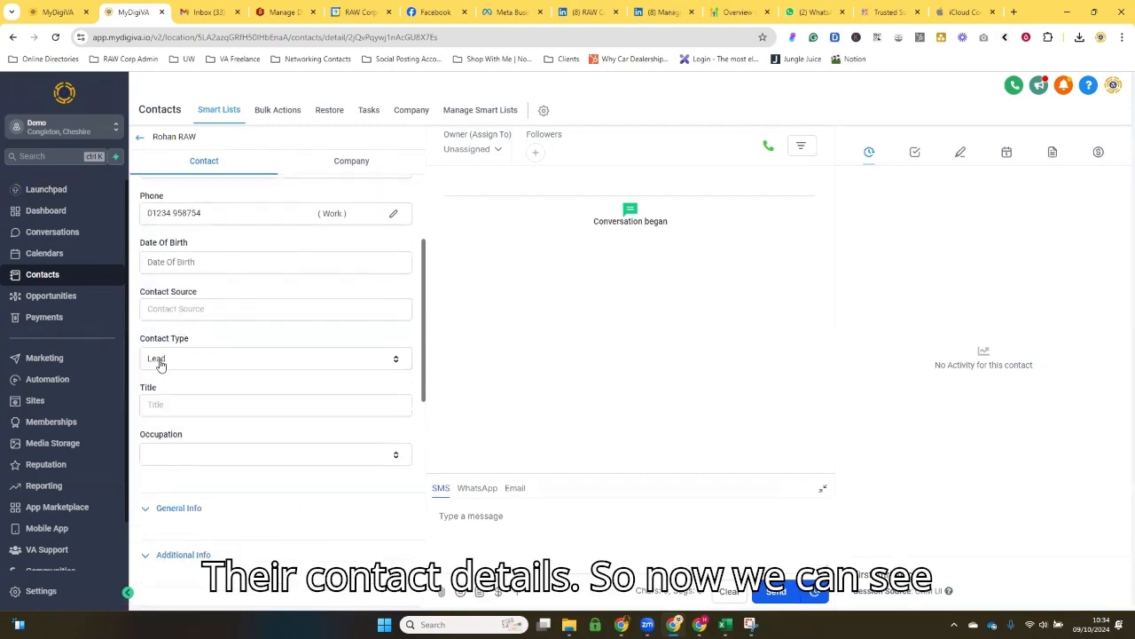
# Step: Choose Director as the contact's Occupation and Mr as the Title on the record
pyautogui.click(175, 403)
pyautogui.click(155, 453)
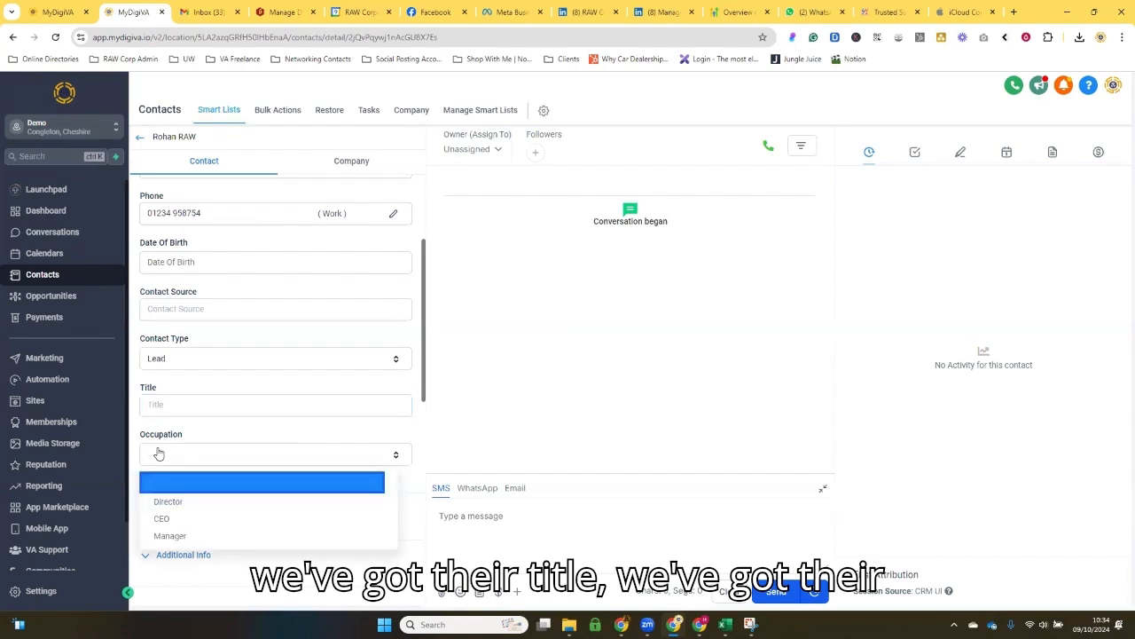
pyautogui.click(183, 442)
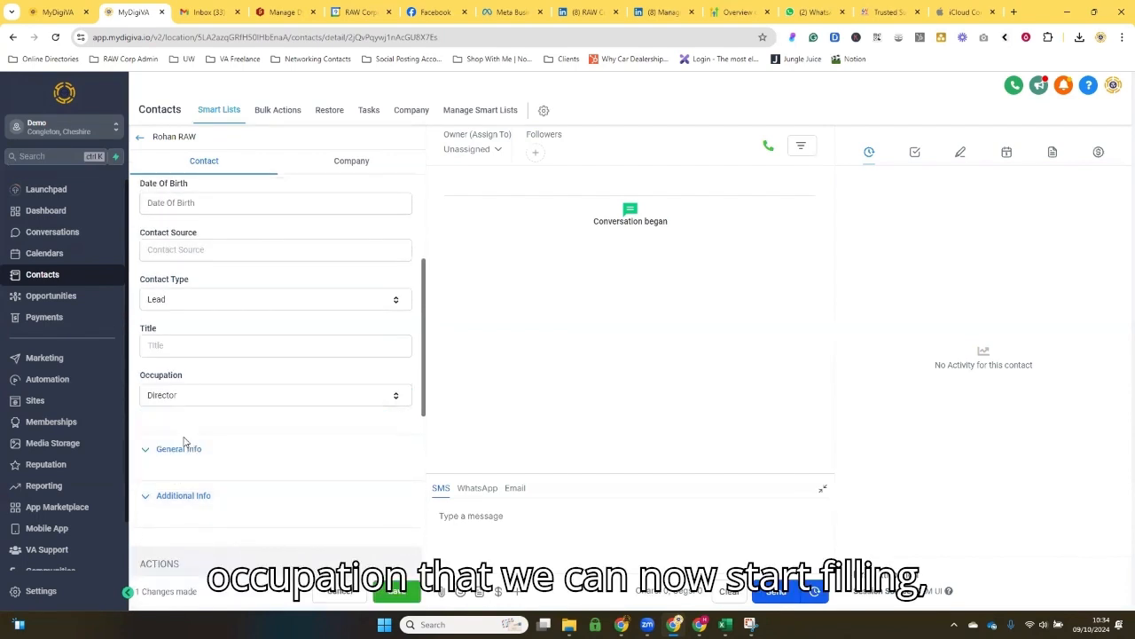
pyautogui.click(175, 345)
pyautogui.click(209, 377)
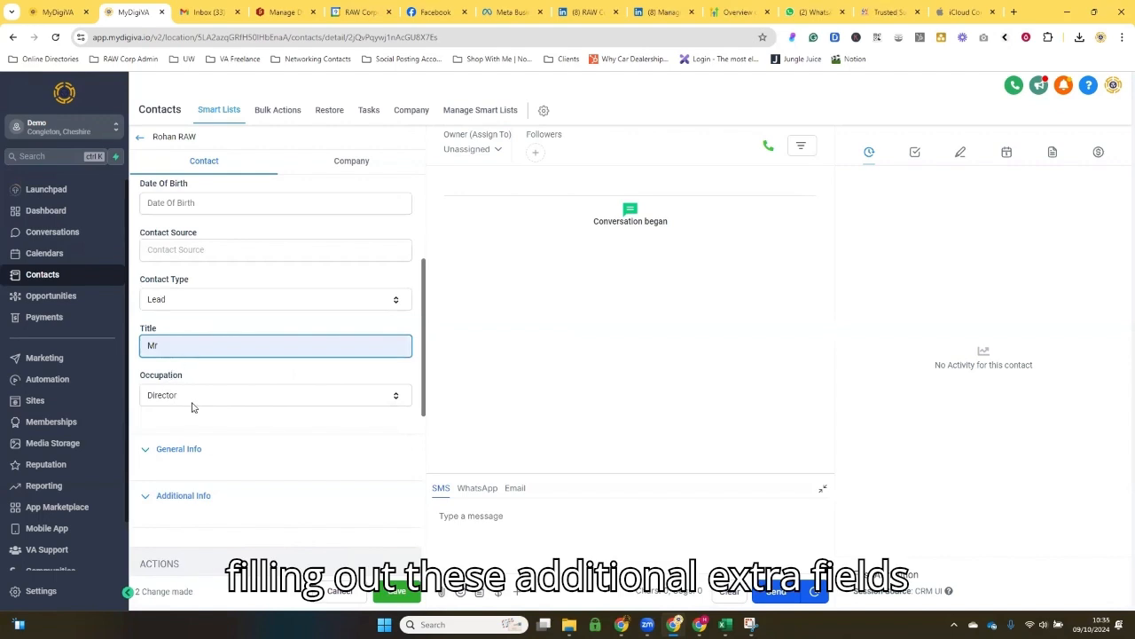
pyautogui.scroll(1, 192, 408)
pyautogui.scroll(1, 193, 401)
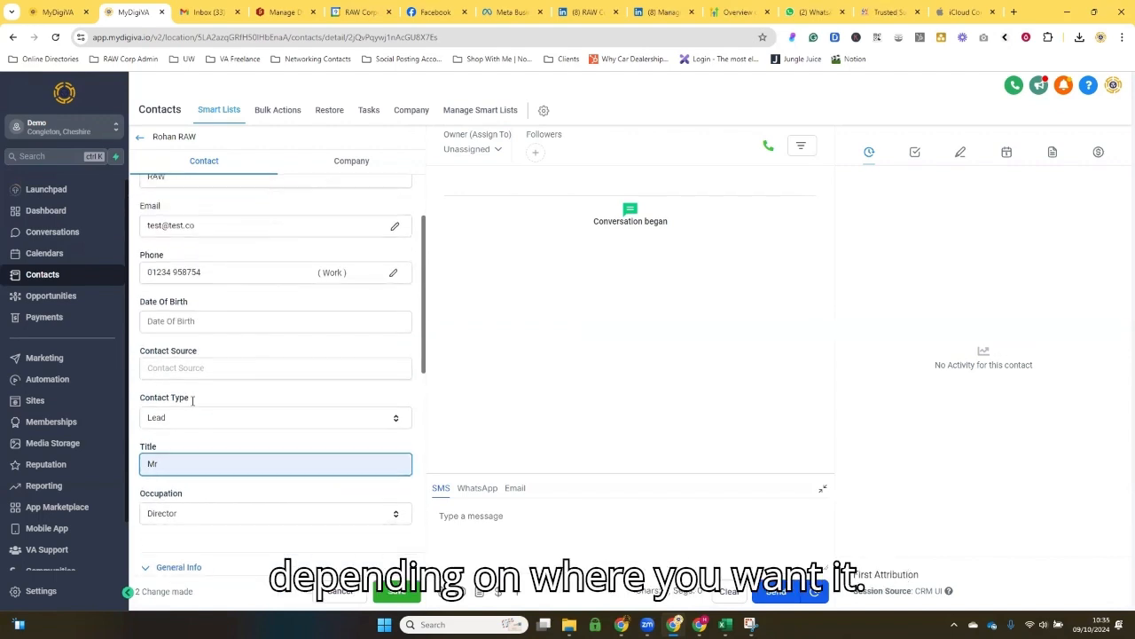
# Step: Go to the custom fields settings and open the Contact folder again
pyautogui.scroll(-1, 62, 559)
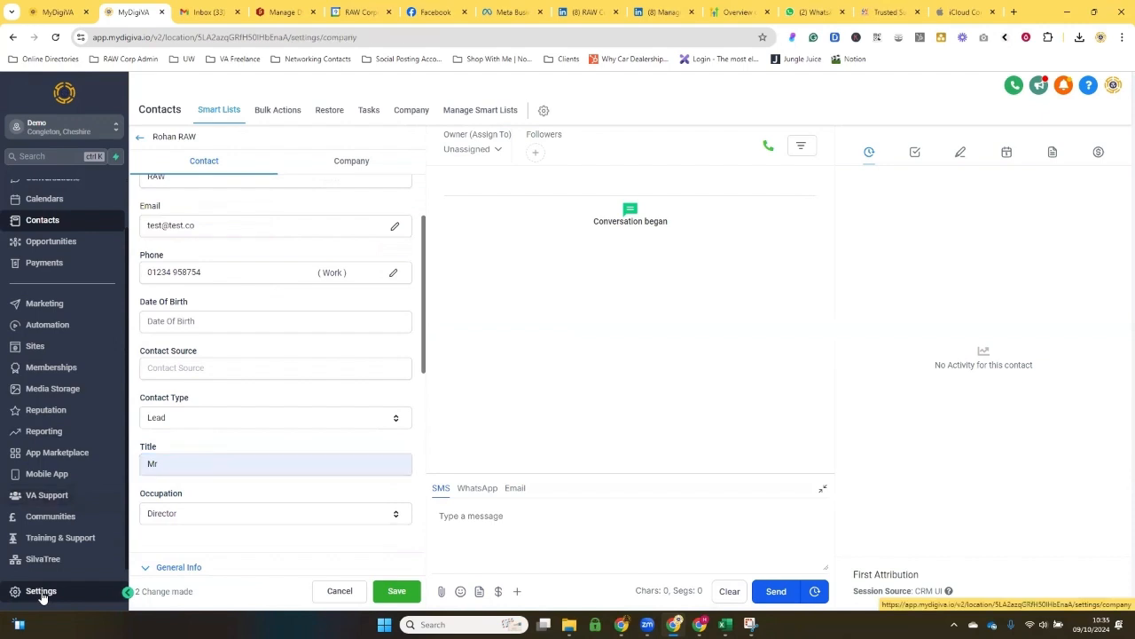
pyautogui.click(40, 593)
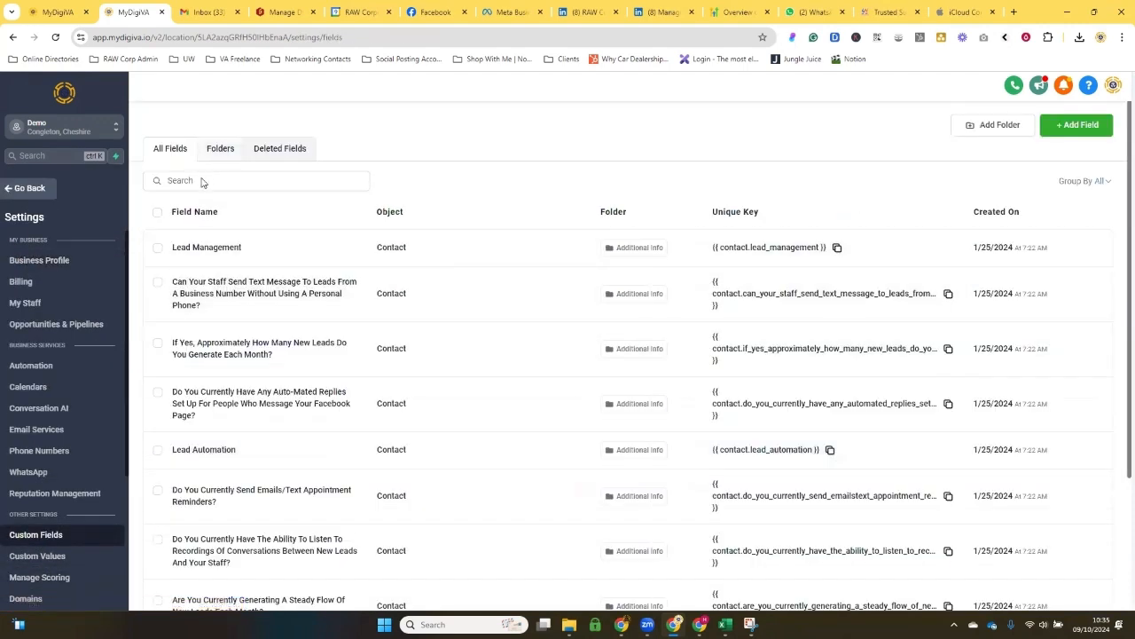
pyautogui.click(220, 148)
pyautogui.click(197, 253)
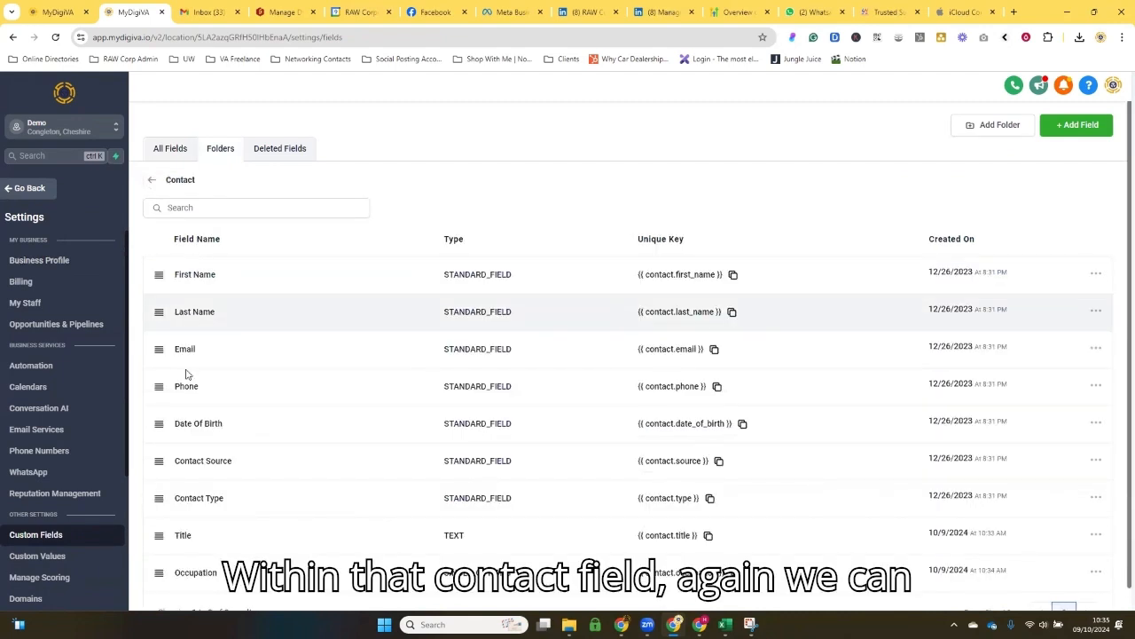
# Step: Reorder the Contact folder's fields so Title comes first and Occupation follows Last Name
pyautogui.scroll(-1, 195, 510)
pyautogui.moveTo(159, 512); pyautogui.dragTo(152, 251)
pyautogui.moveTo(159, 549); pyautogui.dragTo(158, 364)
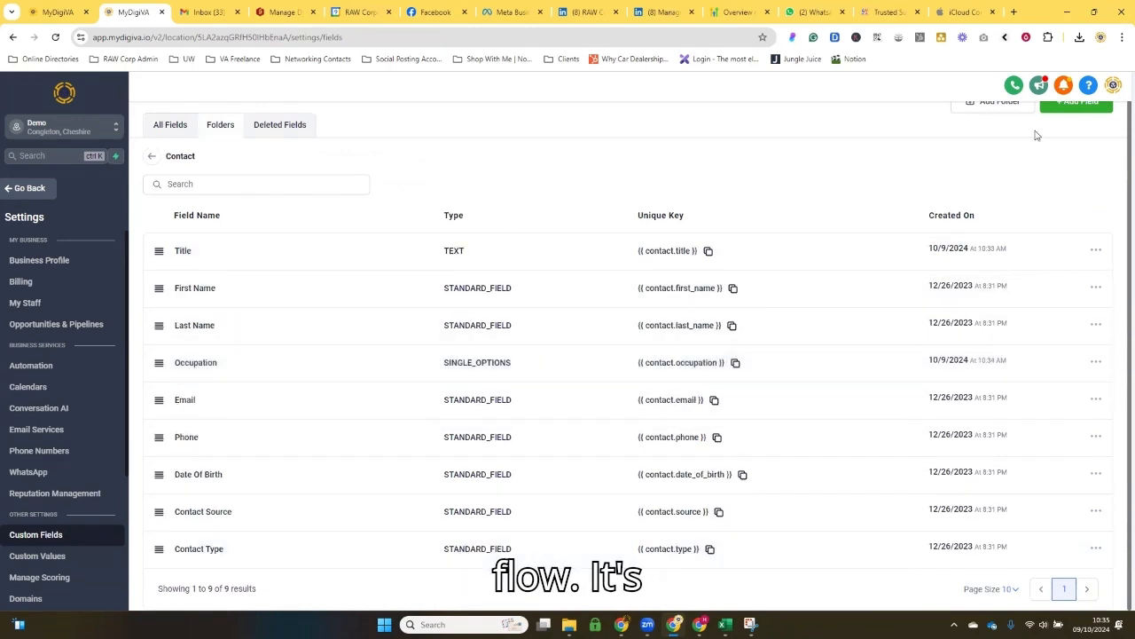
# Step: Return to the contact record, set Title to Mr and Occupation to Director in its Contact section, and save
pyautogui.click(25, 189)
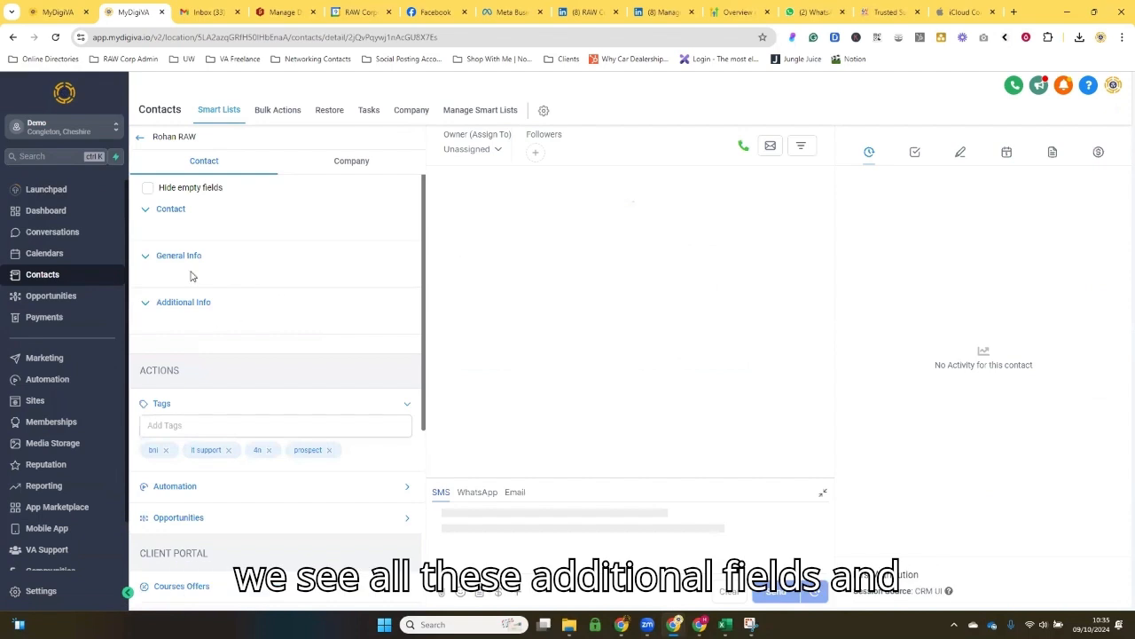
pyautogui.click(145, 213)
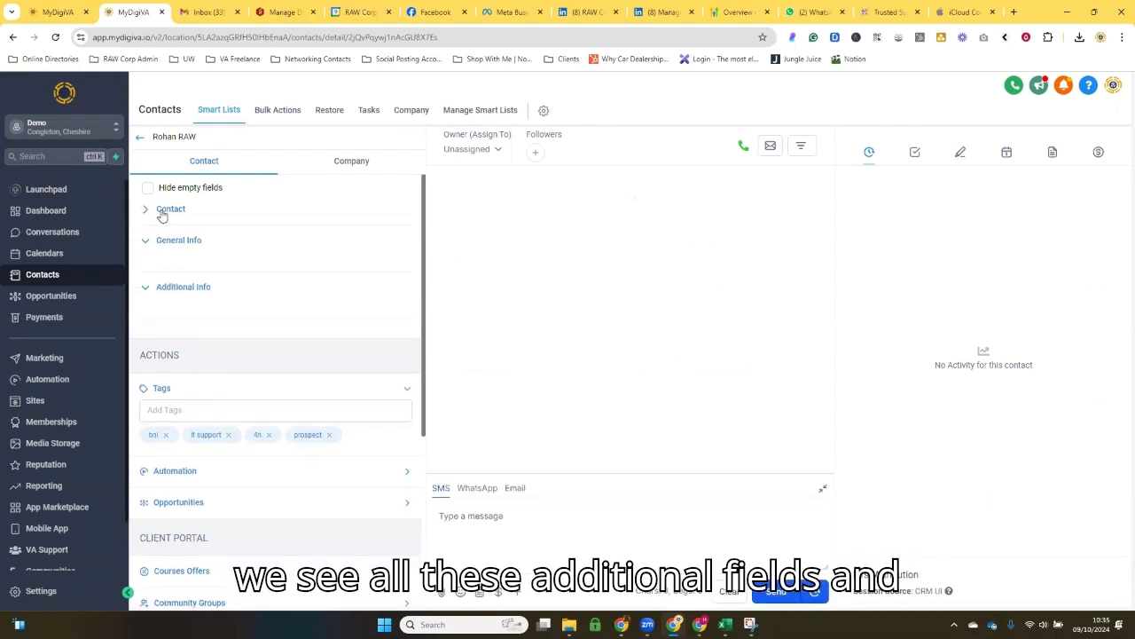
pyautogui.click(181, 212)
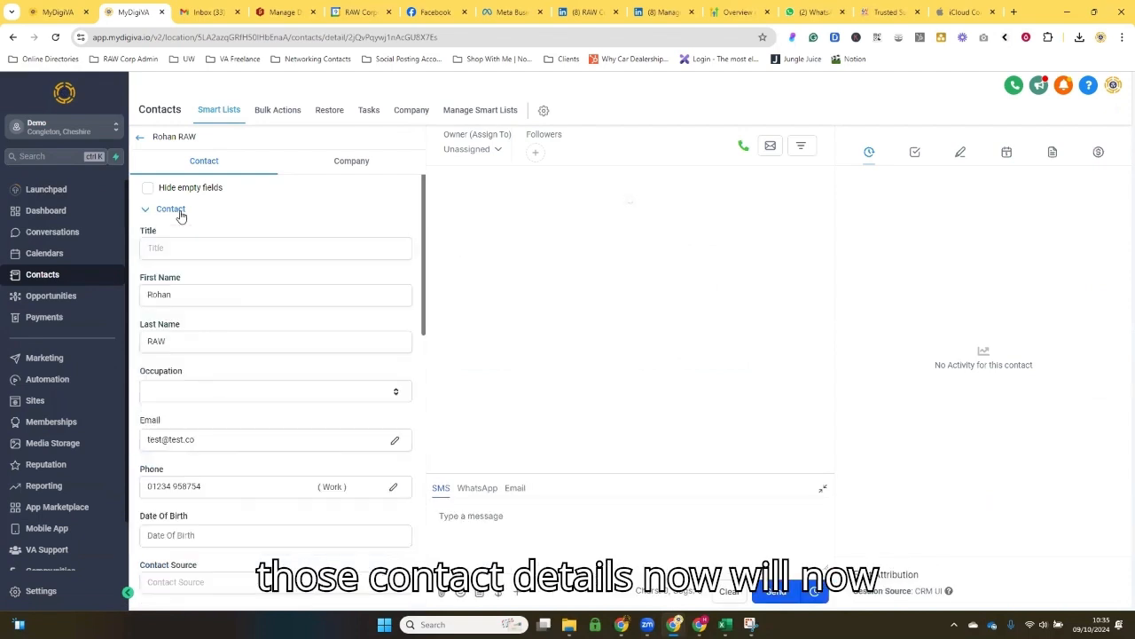
pyautogui.click(183, 248)
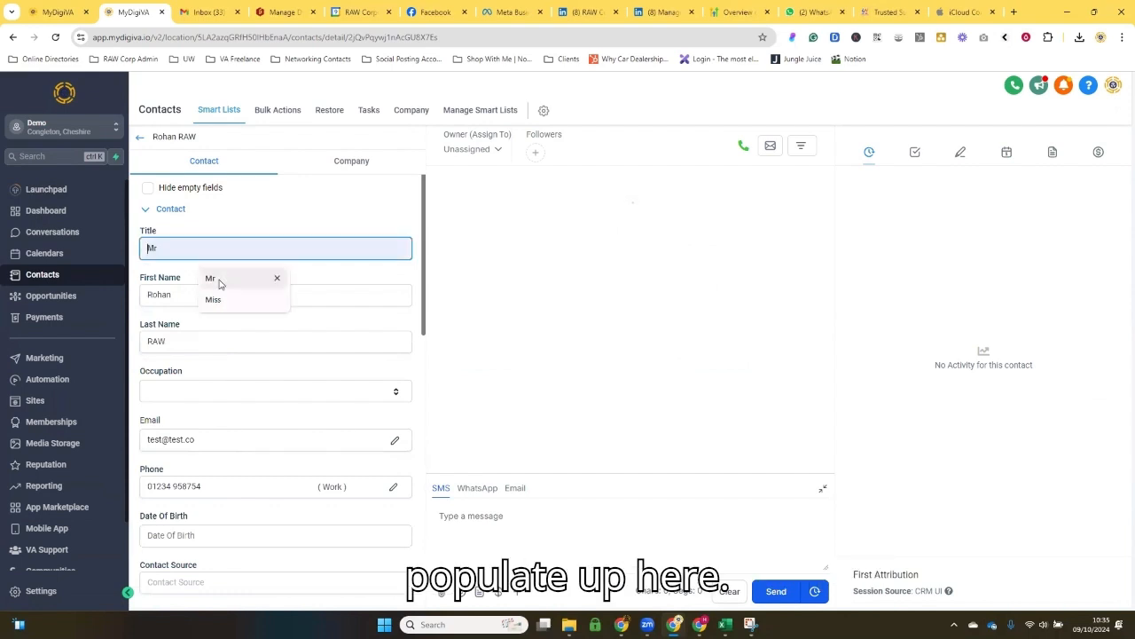
pyautogui.click(219, 282)
pyautogui.click(181, 399)
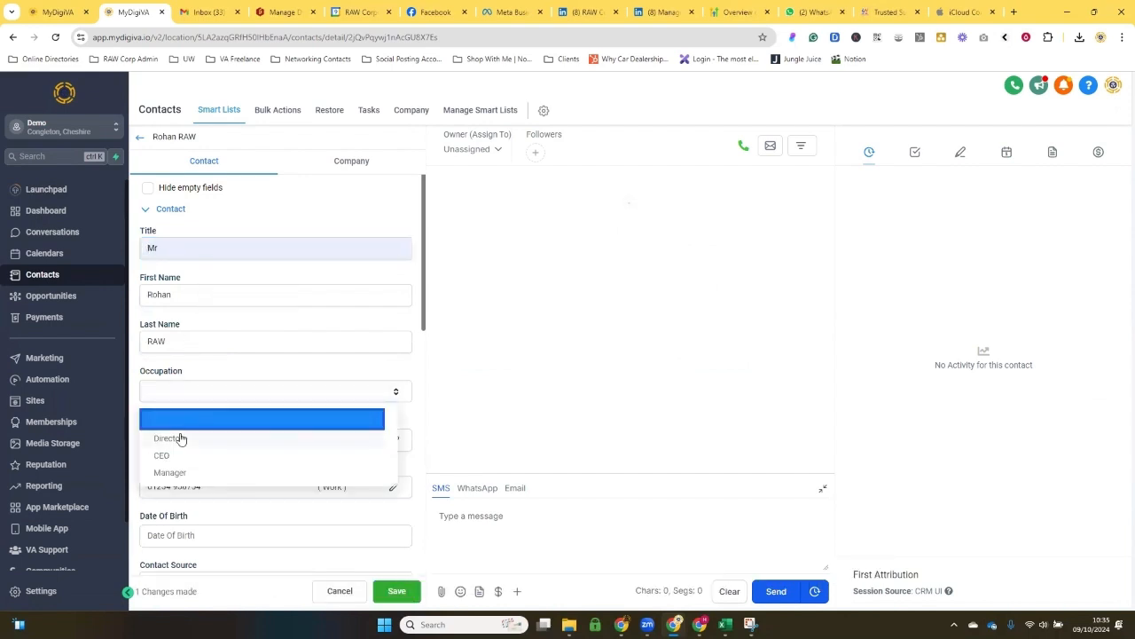
pyautogui.click(182, 438)
pyautogui.click(391, 588)
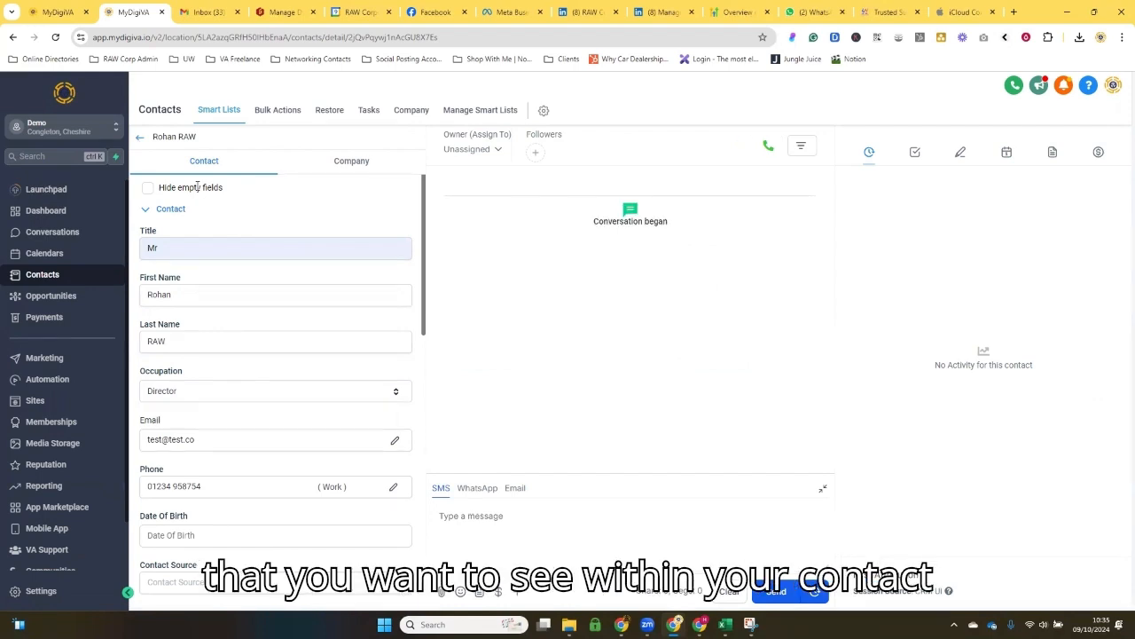
pyautogui.click(141, 142)
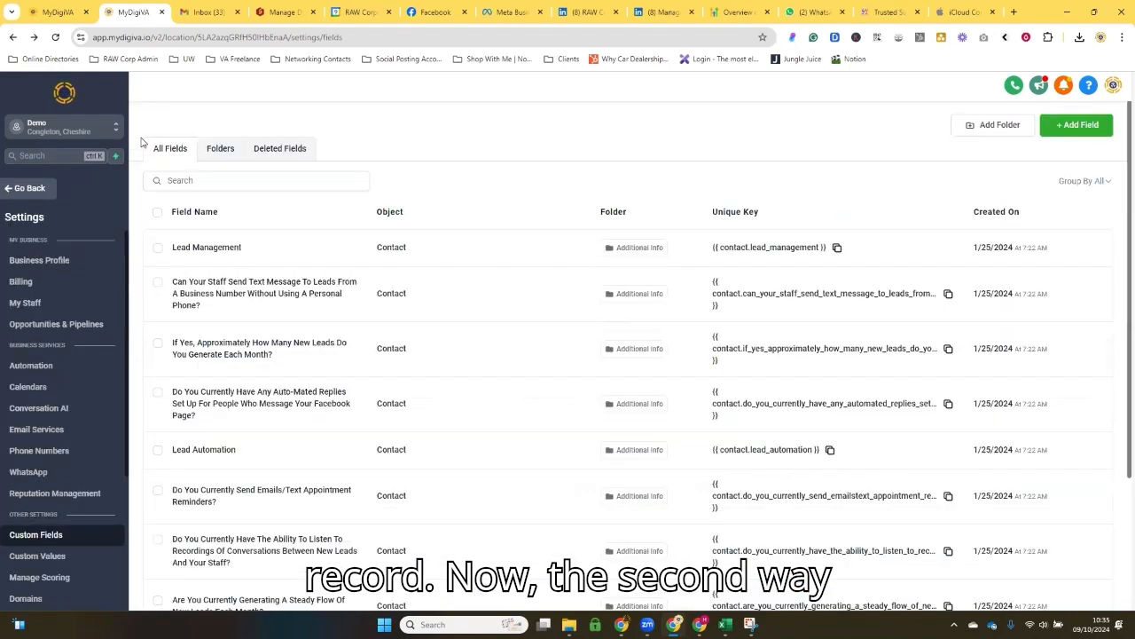
pyautogui.click(24, 190)
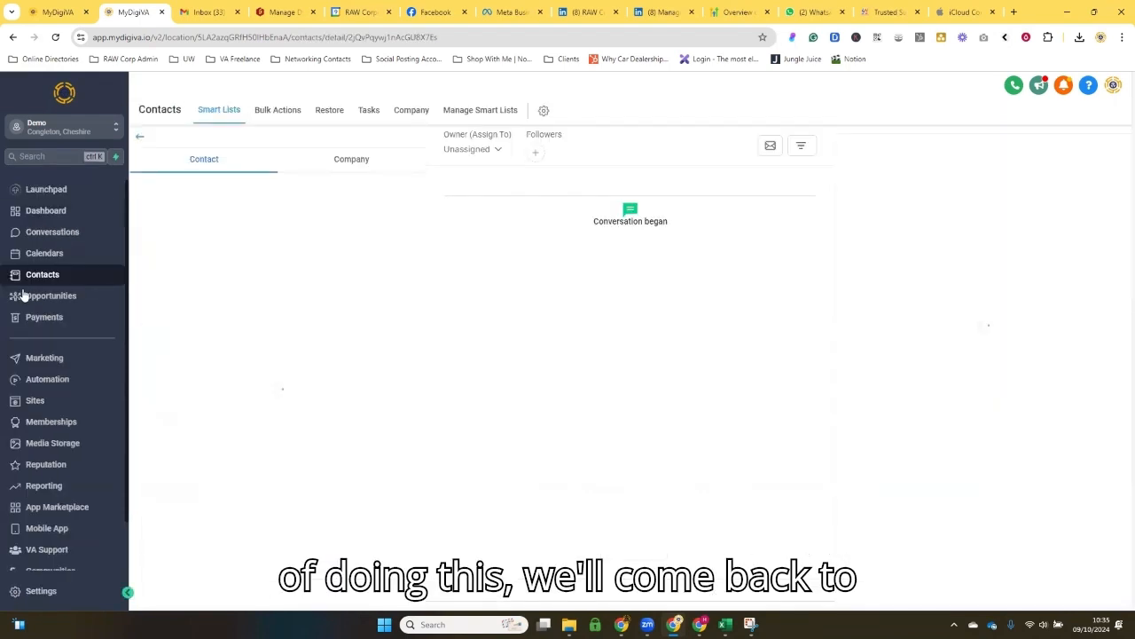
pyautogui.click(142, 139)
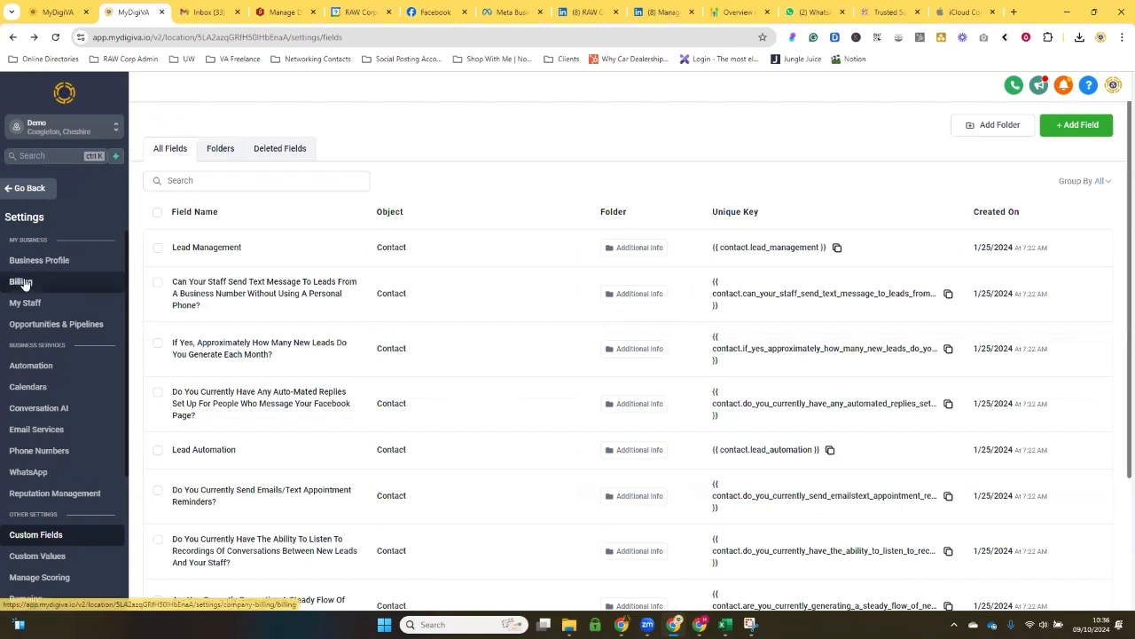
pyautogui.scroll(-2, 25, 462)
pyautogui.scroll(2, 25, 426)
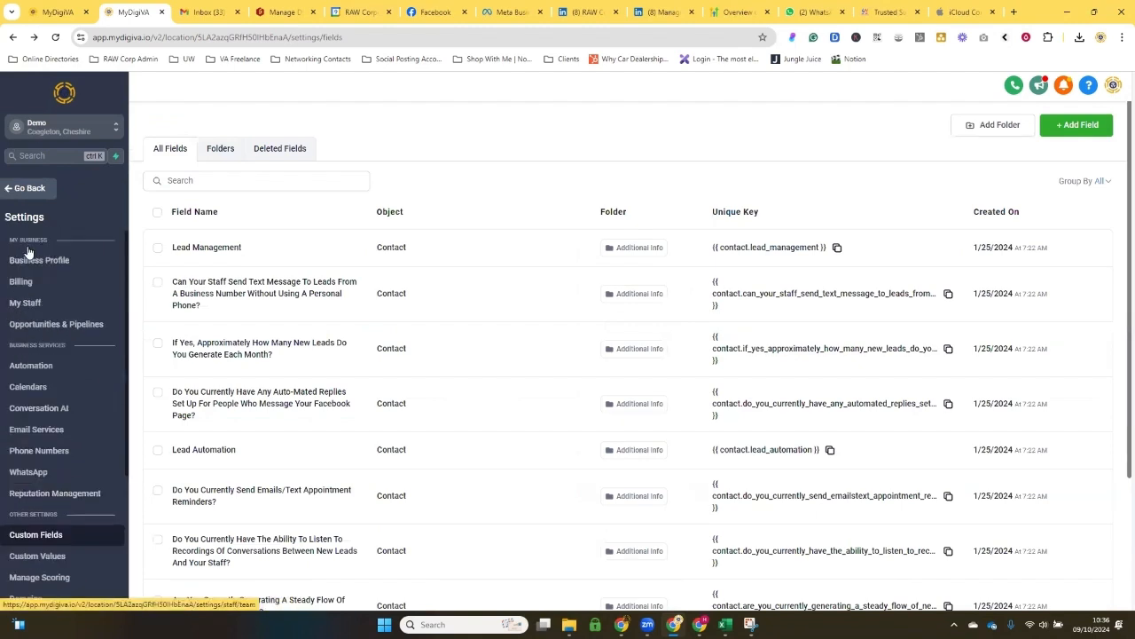
pyautogui.click(30, 188)
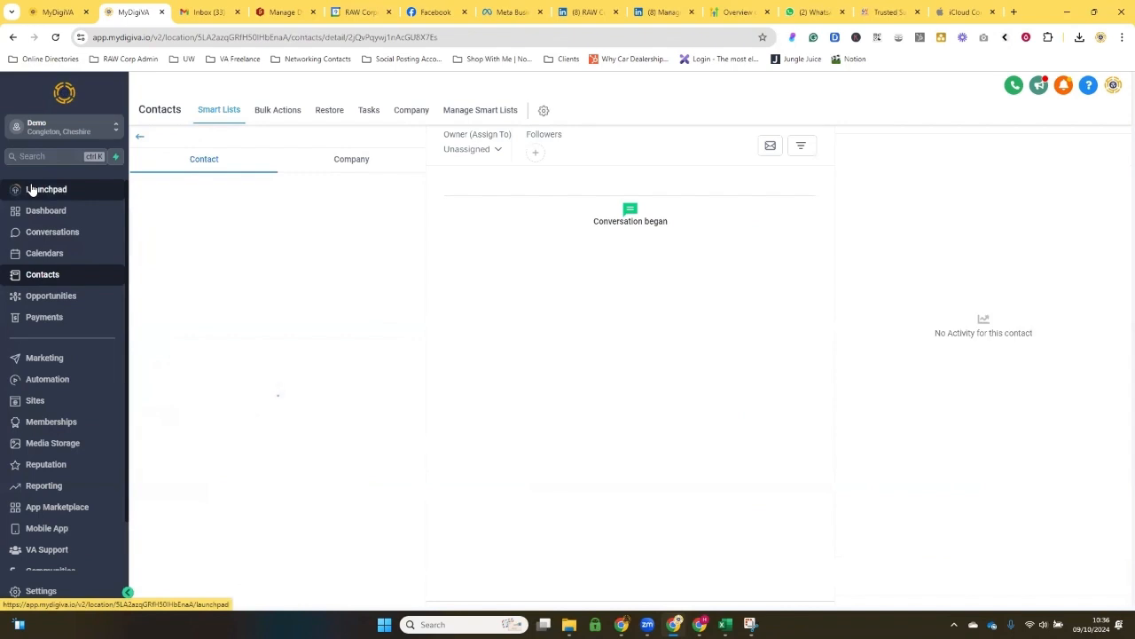
# Step: Open the smart list of all contacts and add the Title and Occupation columns to its table
pyautogui.click(469, 117)
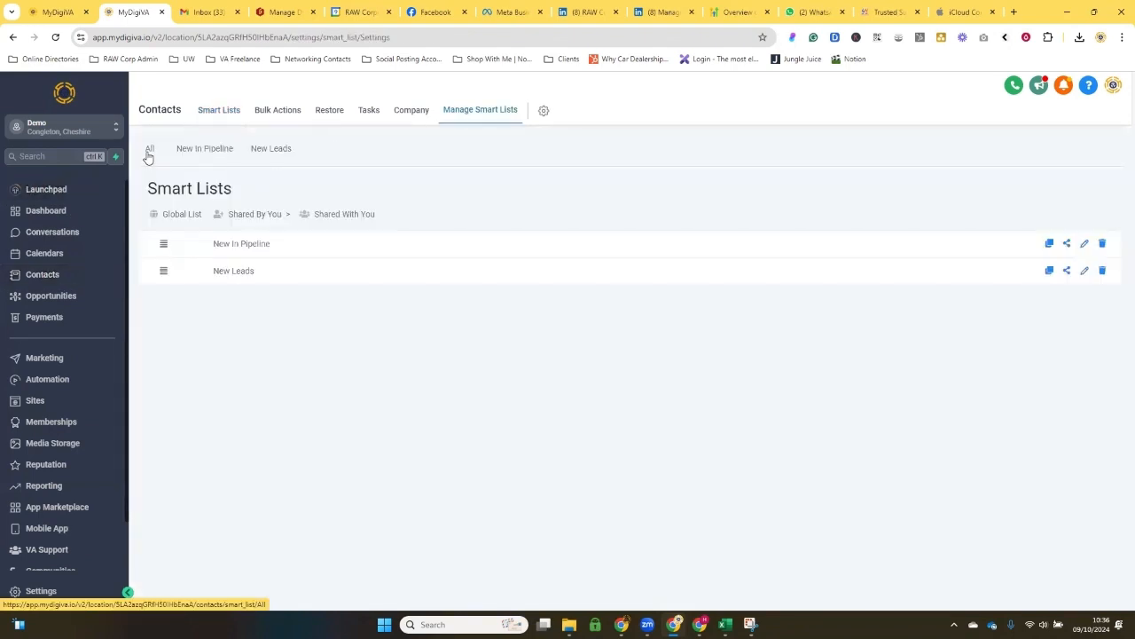
pyautogui.click(149, 149)
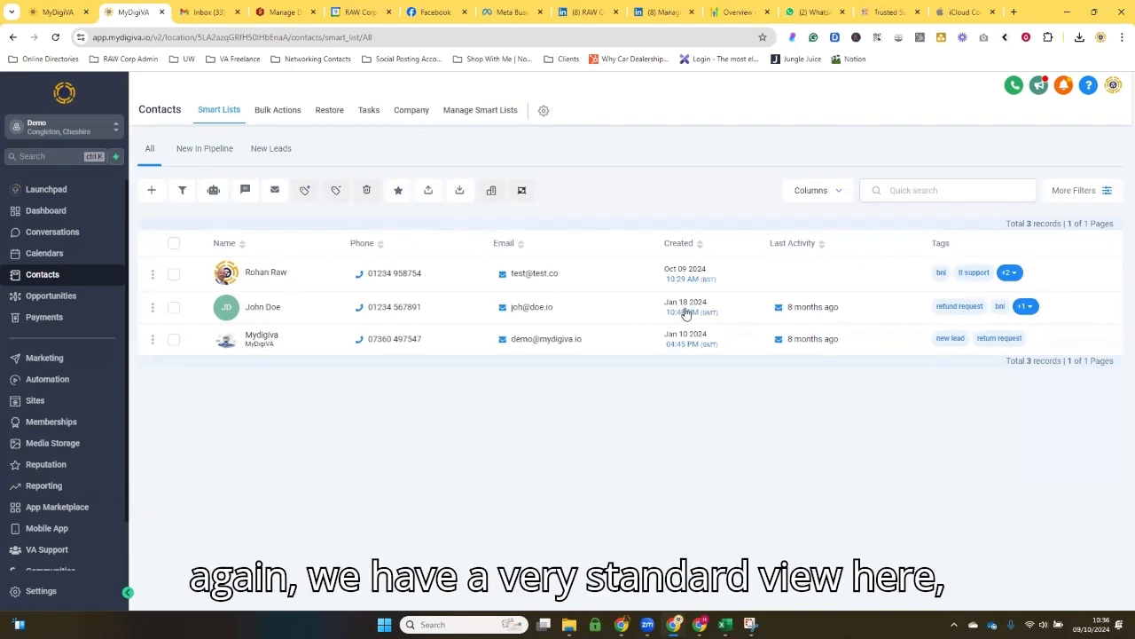
pyautogui.click(841, 194)
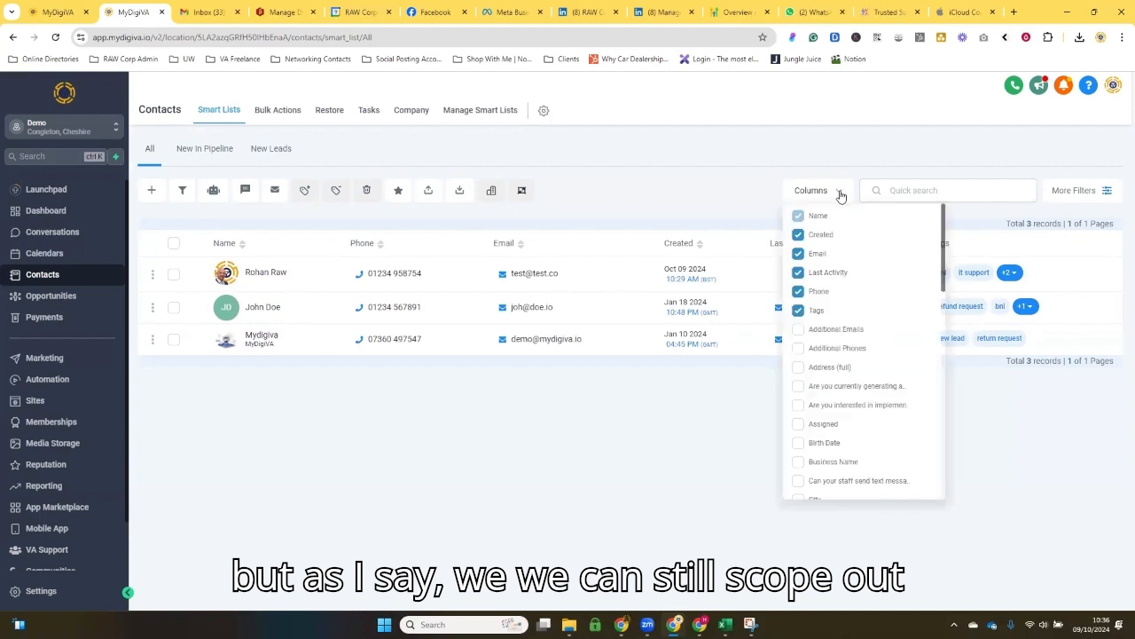
pyautogui.scroll(-5, 825, 363)
pyautogui.scroll(-5, 821, 369)
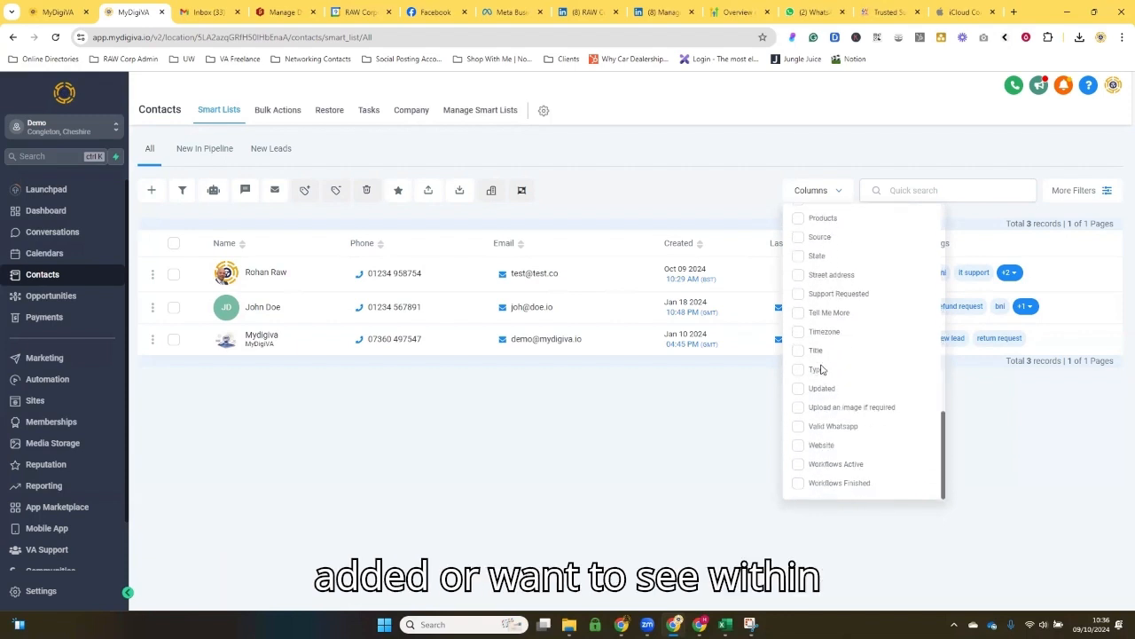
pyautogui.click(801, 353)
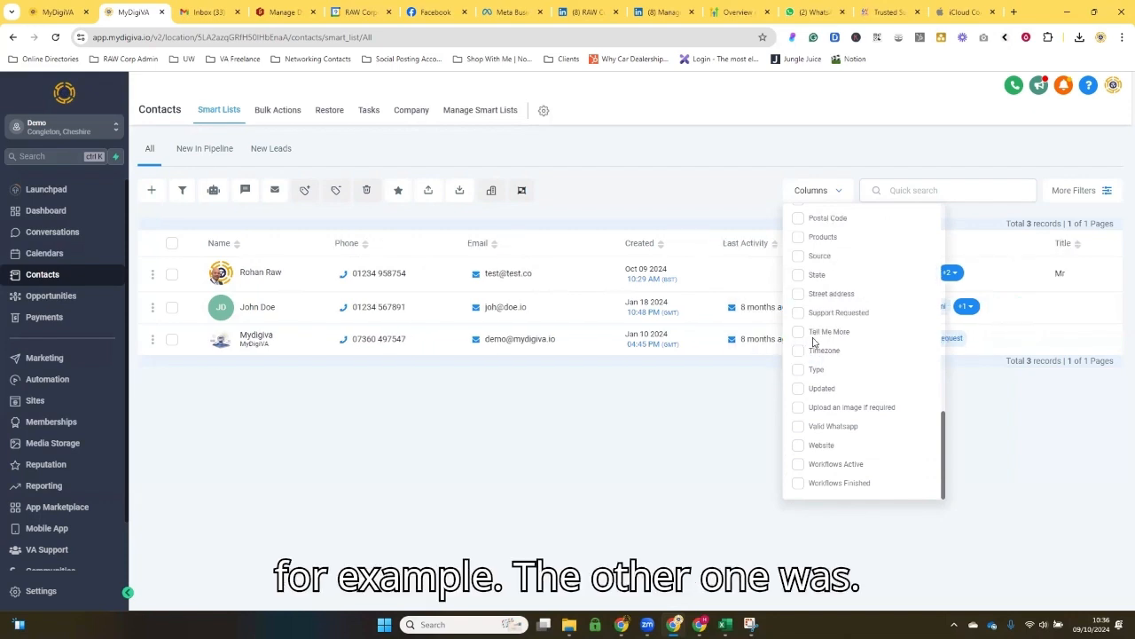
pyautogui.scroll(1, 812, 333)
pyautogui.scroll(1, 802, 262)
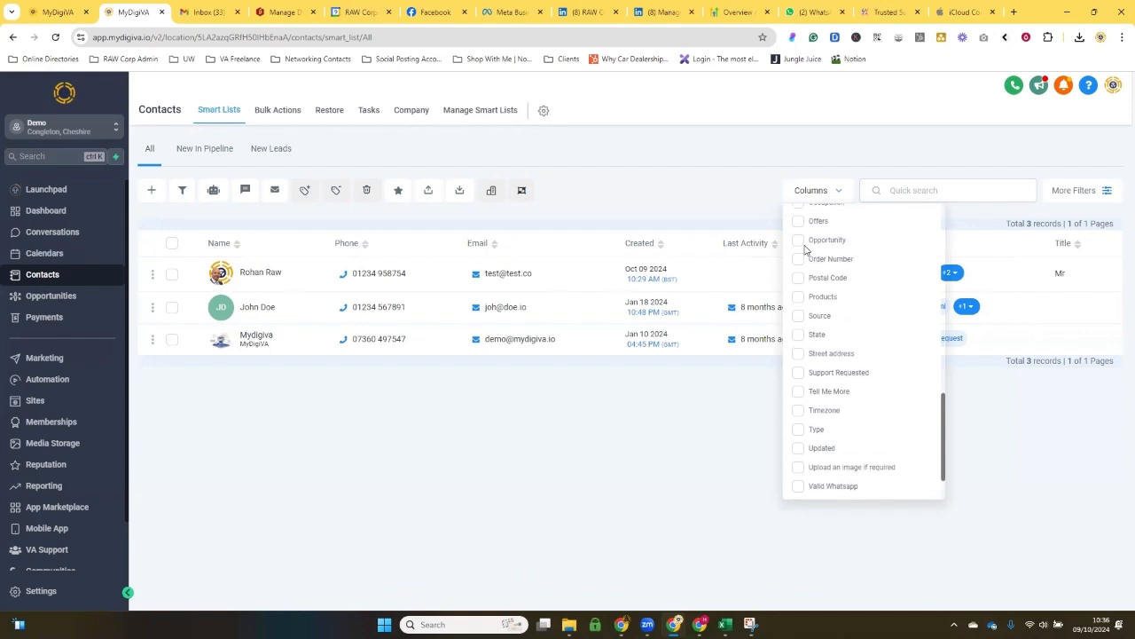
pyautogui.click(798, 261)
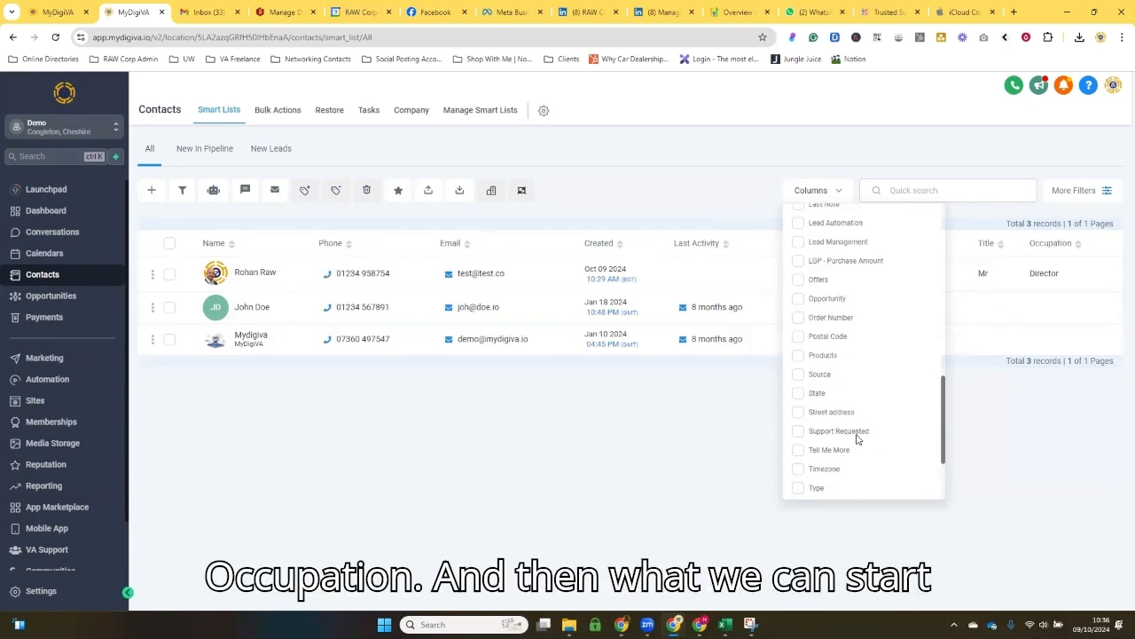
pyautogui.click(701, 189)
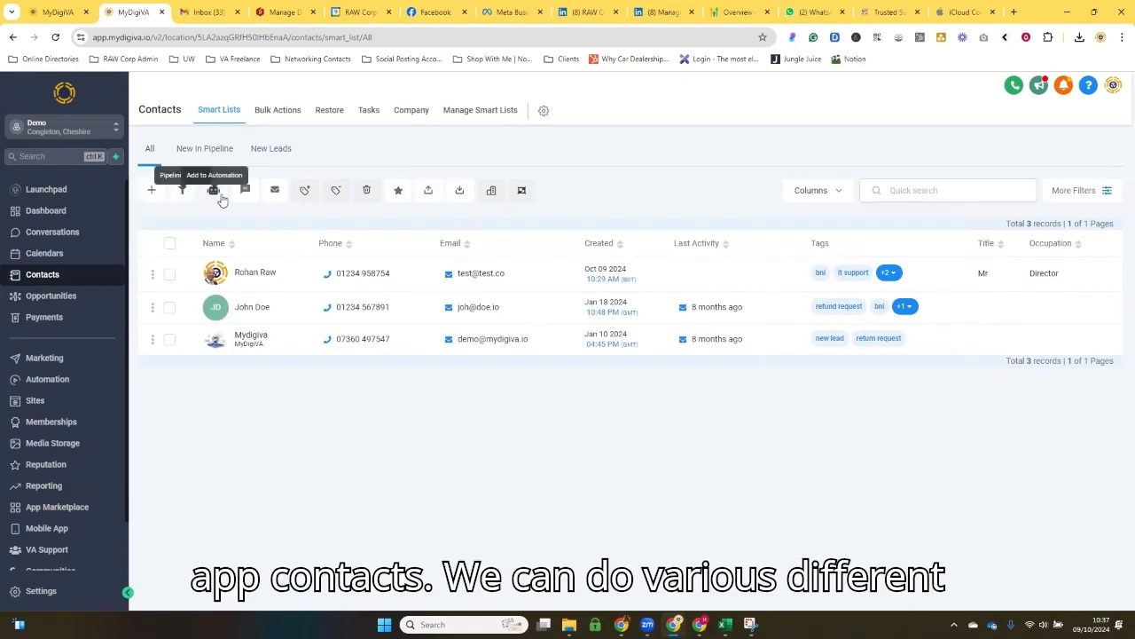
# Step: Start a contact import, upload Test Data inport.csv from the Downloads folder, and continue to the column mapping
pyautogui.click(460, 192)
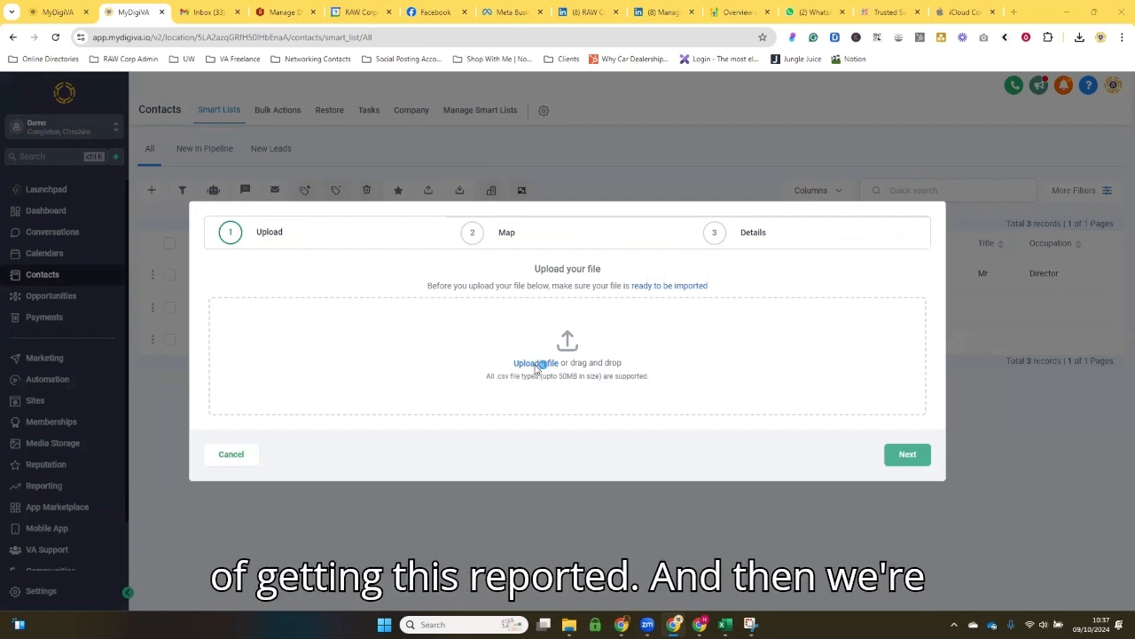
pyautogui.click(536, 363)
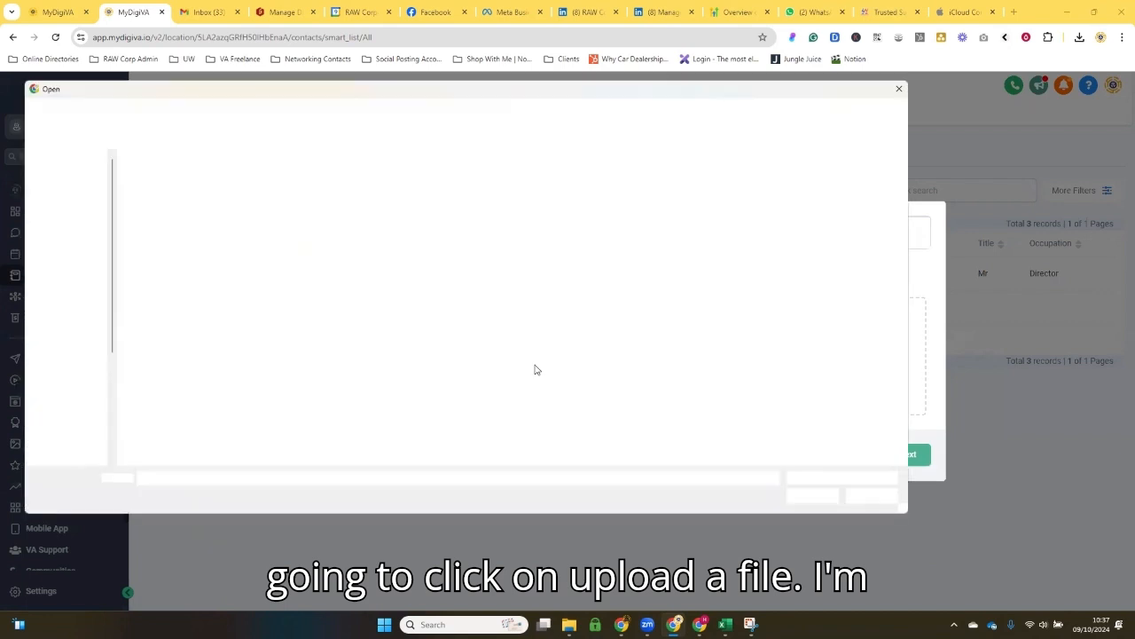
pyautogui.click(73, 235)
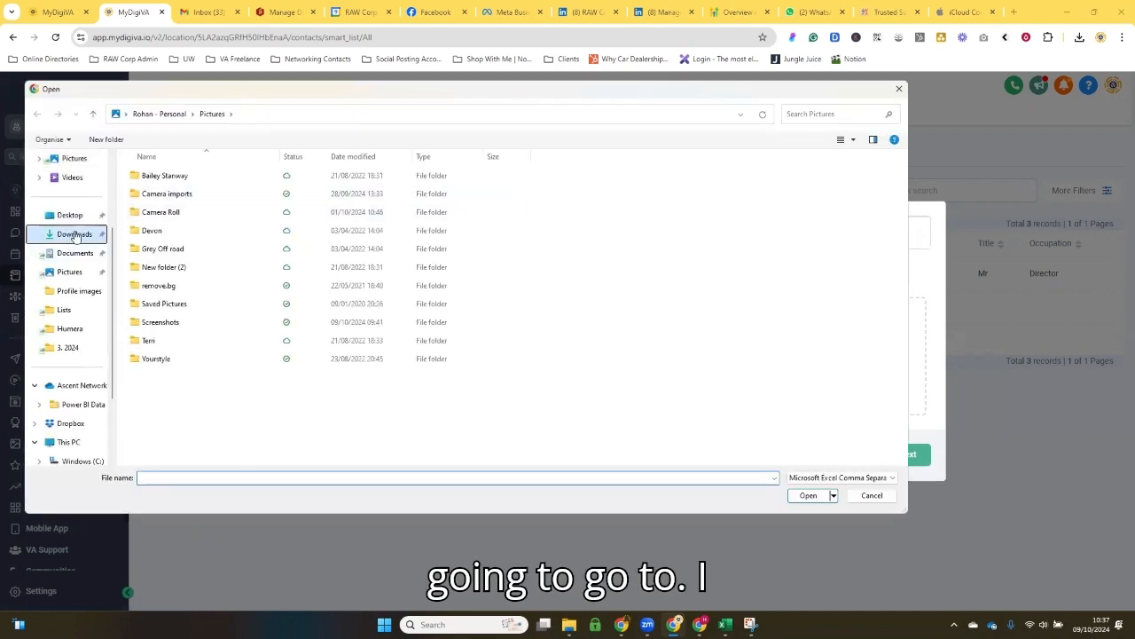
pyautogui.doubleClick(147, 206)
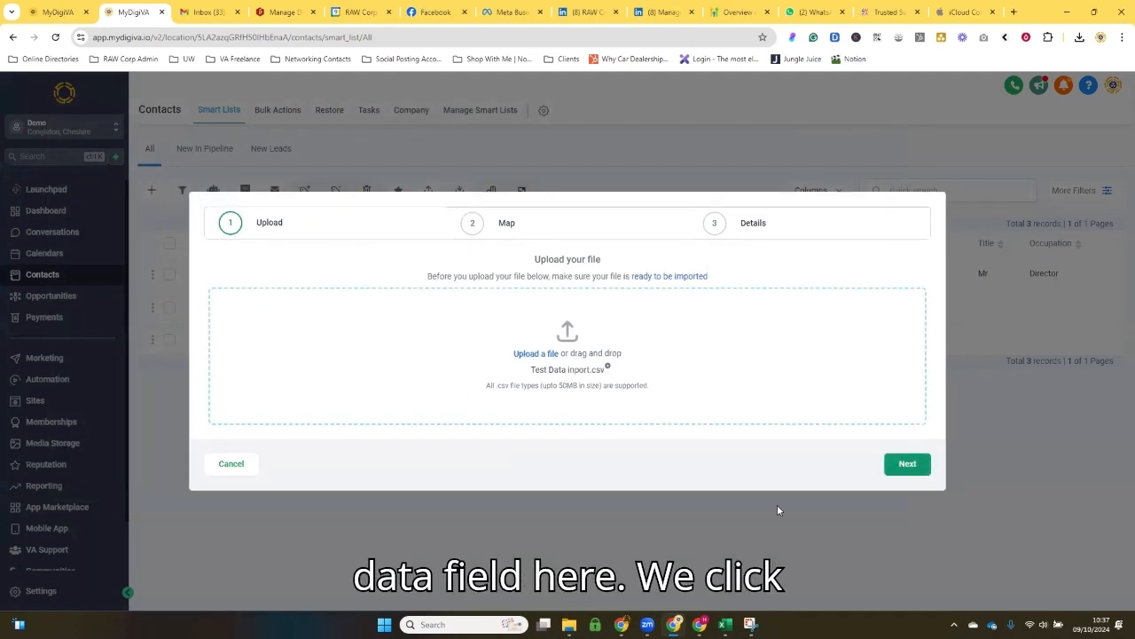
pyautogui.click(908, 463)
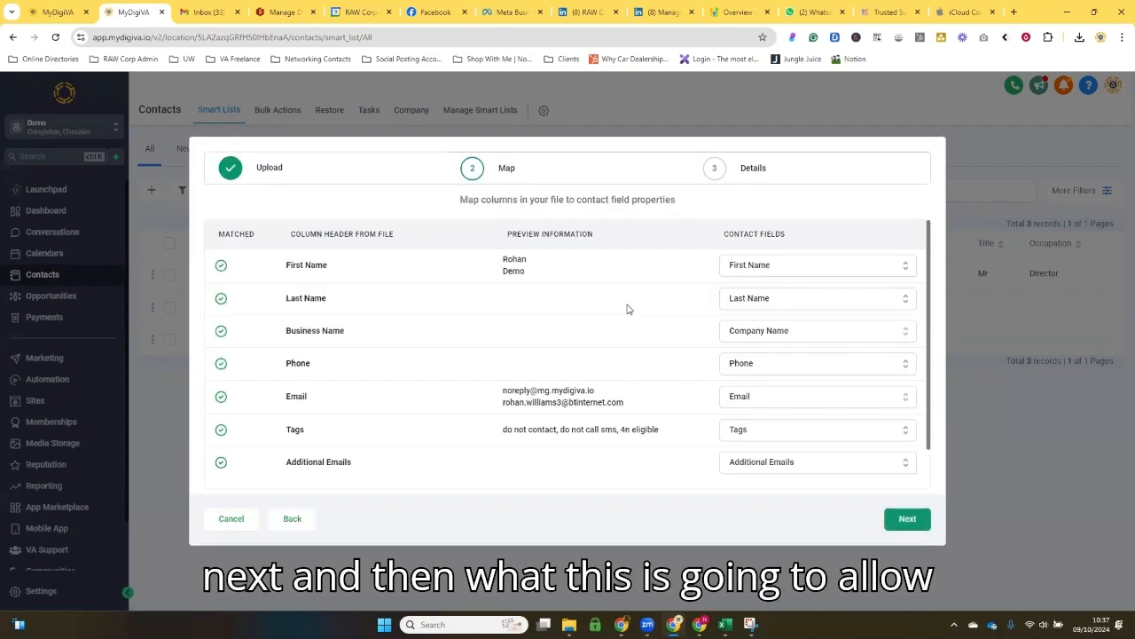
# Step: Review the proposed column mapping against the column headers of the Test Data inport spreadsheet in Excel, and return to the import
pyautogui.scroll(-1, 234, 381)
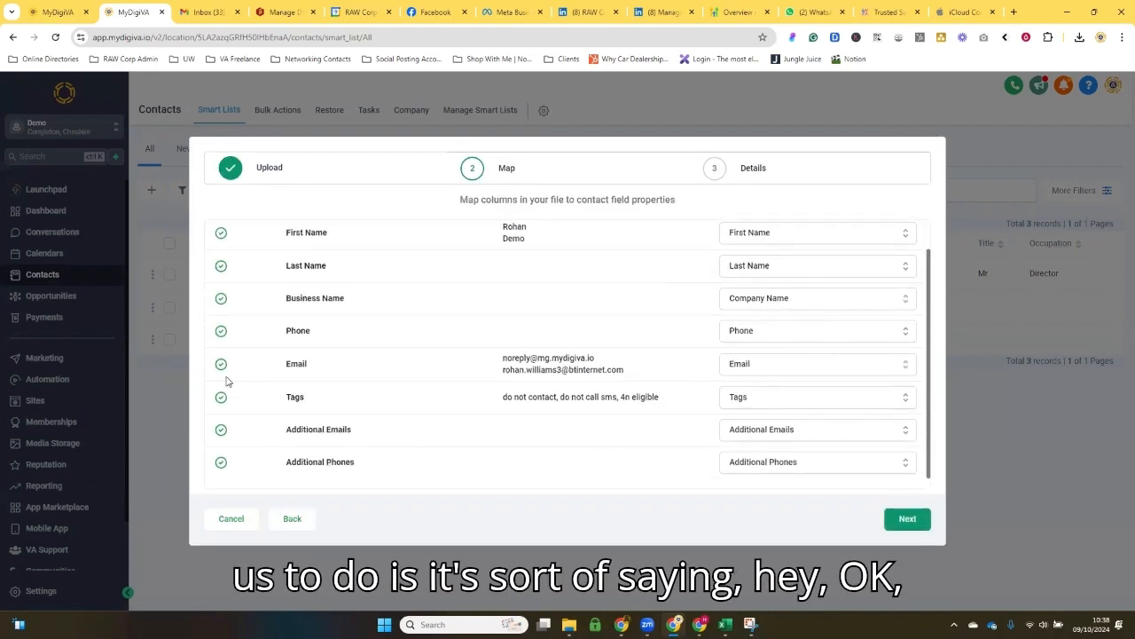
pyautogui.scroll(1, 233, 381)
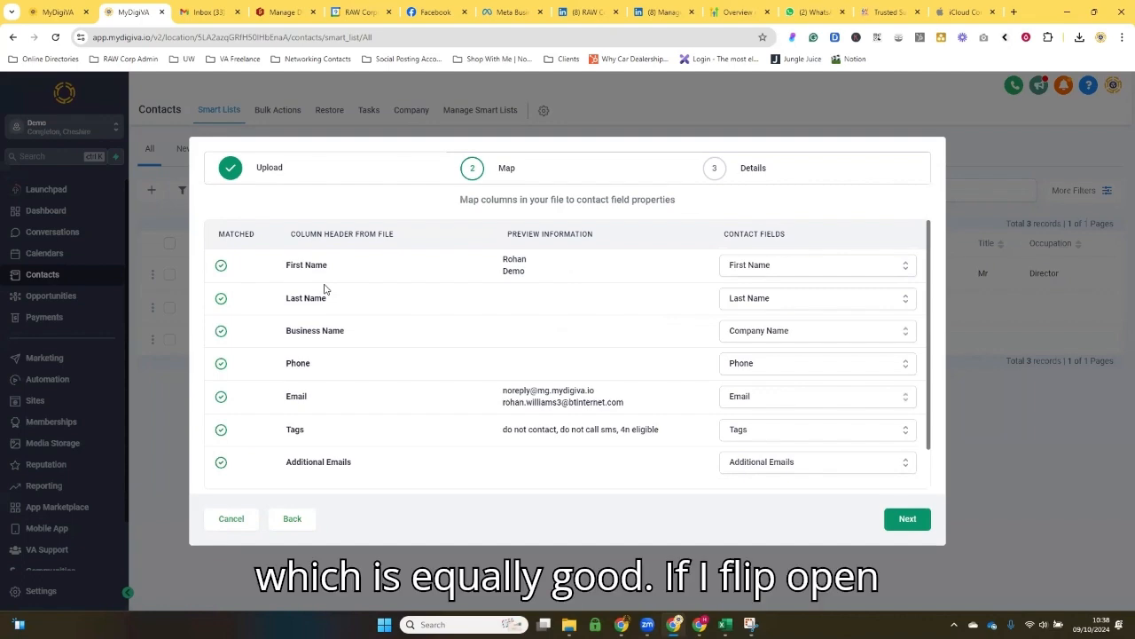
pyautogui.moveTo(725, 624)
pyautogui.click(854, 563)
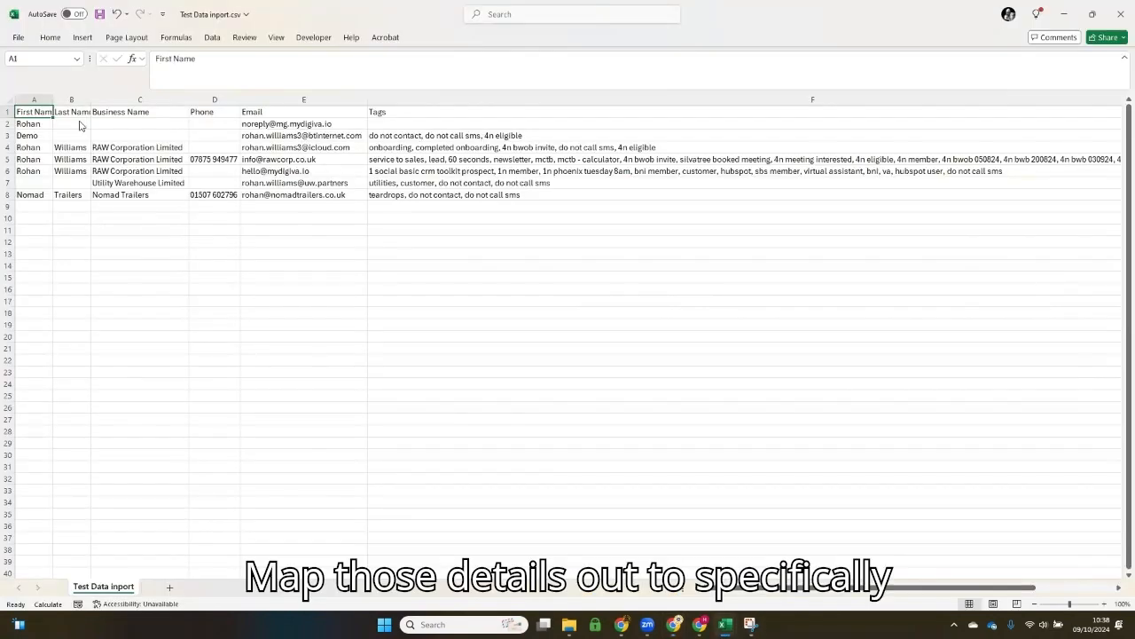
pyautogui.hotkey('alt', 'Tab')
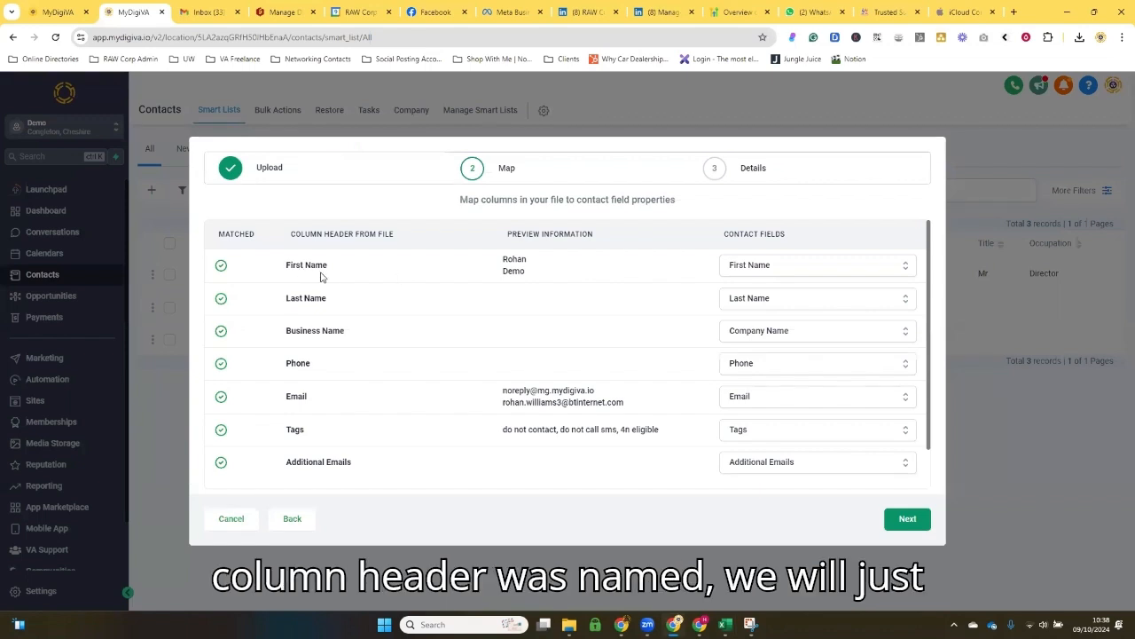
# Step: Map the file's First Name and Last Name columns to the contact fields of the same names, and accept the mapping
pyautogui.click(763, 271)
pyautogui.scroll(-1, 754, 319)
pyautogui.scroll(1, 760, 322)
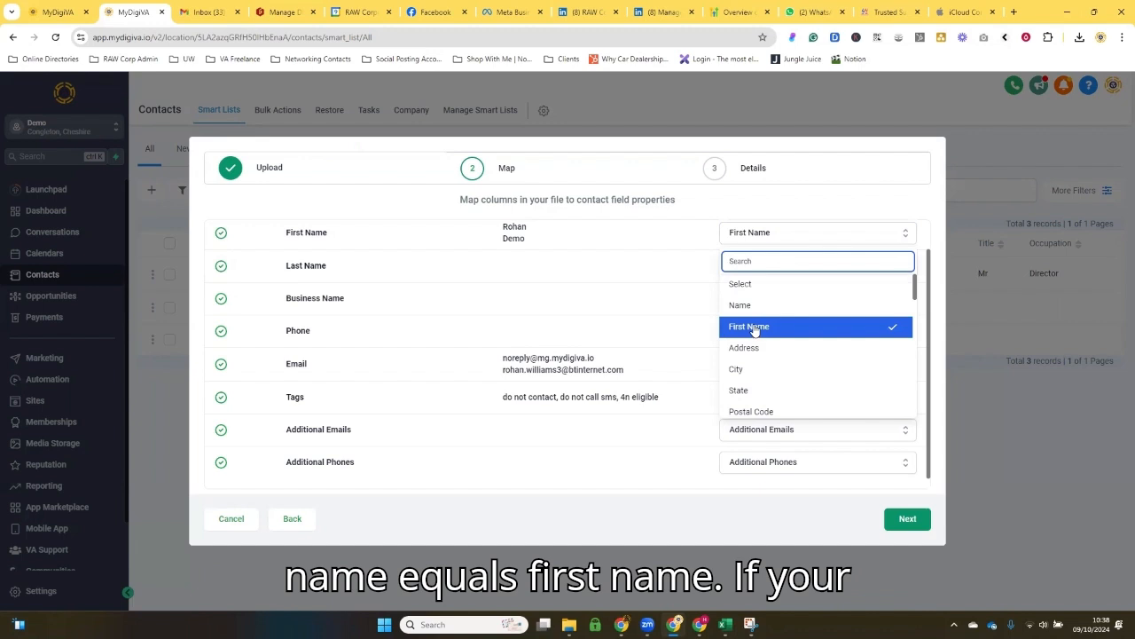
pyautogui.click(755, 326)
pyautogui.moveTo(288, 266); pyautogui.dragTo(332, 278)
pyautogui.click(290, 274)
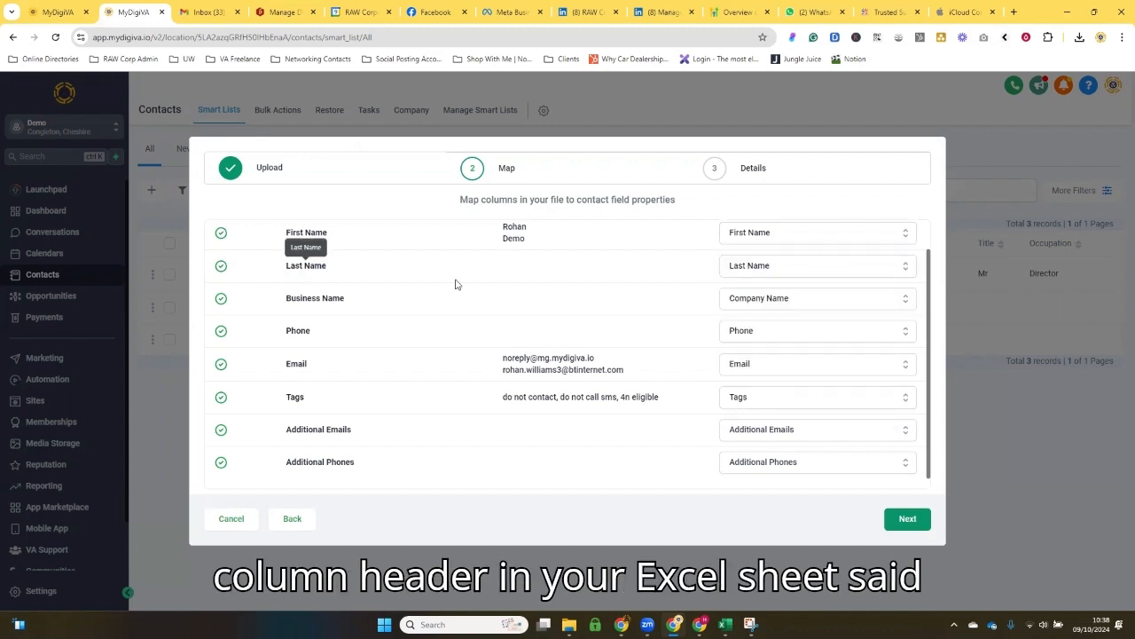
pyautogui.click(784, 266)
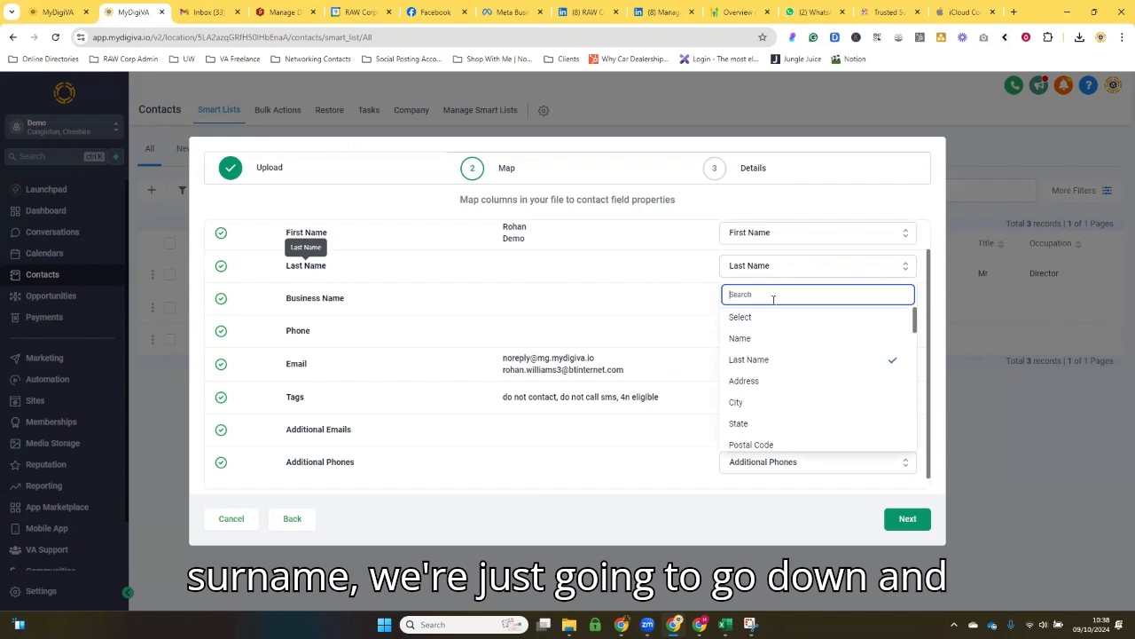
pyautogui.click(761, 359)
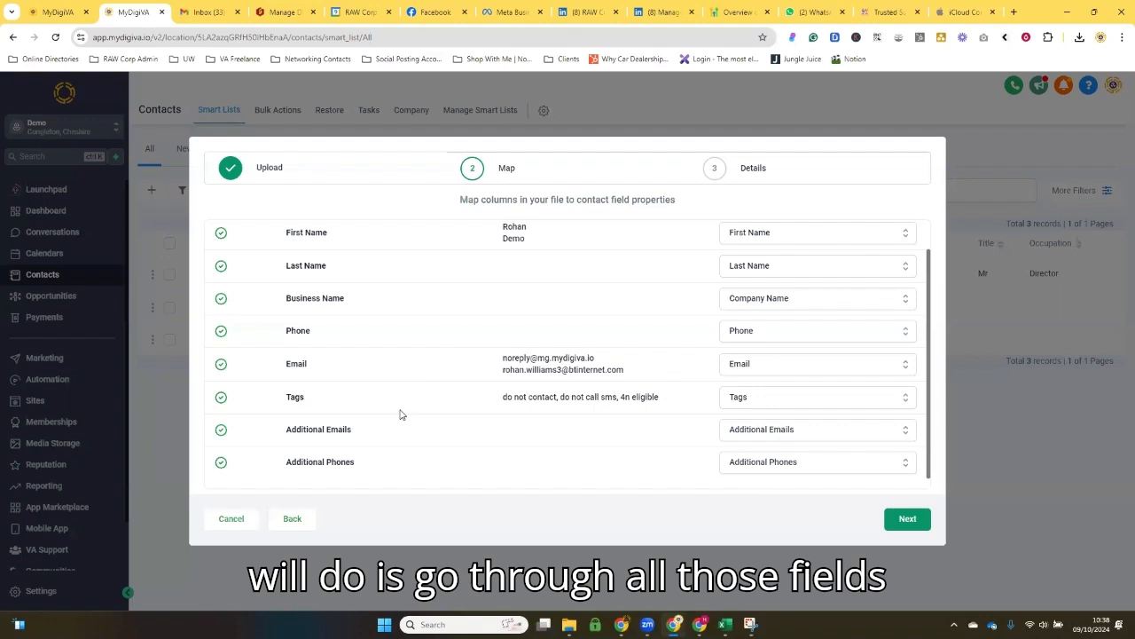
pyautogui.click(906, 519)
# Step: Name the import "All contacts" and have a list of contacts created from it
pyautogui.moveTo(377, 336); pyautogui.dragTo(160, 330)
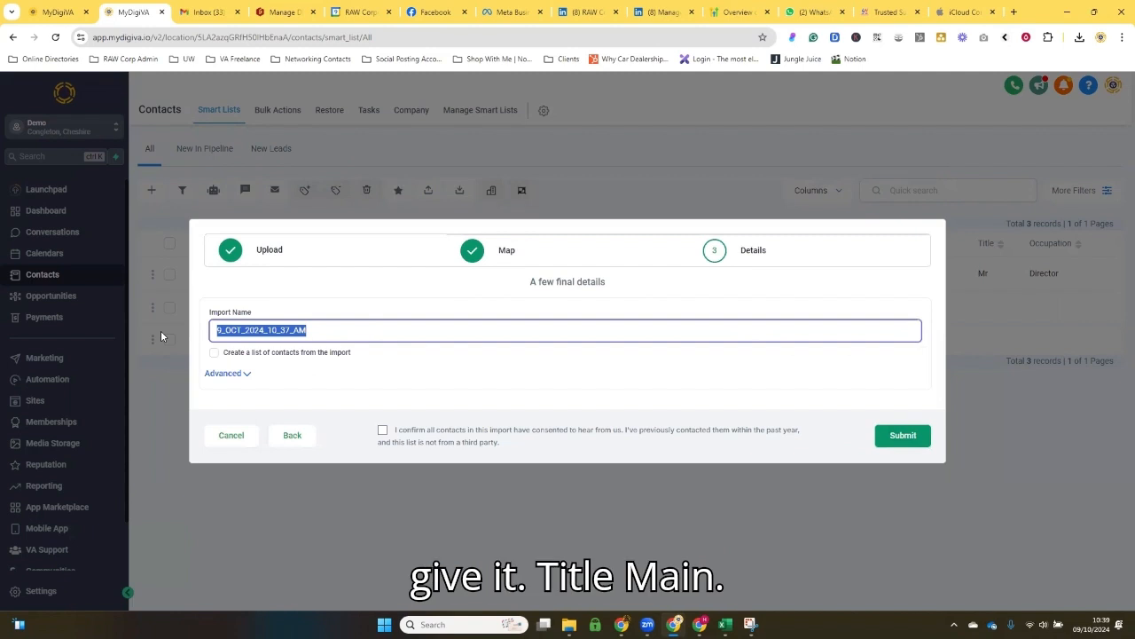
pyautogui.write('T')
pyautogui.press('BackSpace')
pyautogui.write('All contact')
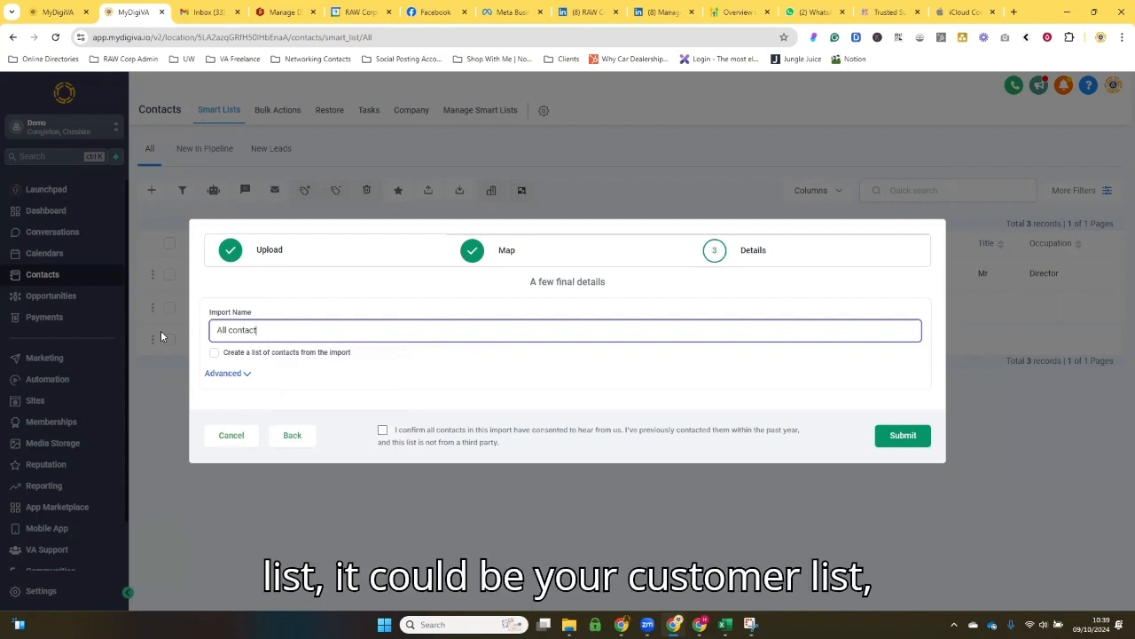
pyautogui.click(214, 353)
pyautogui.click(263, 330)
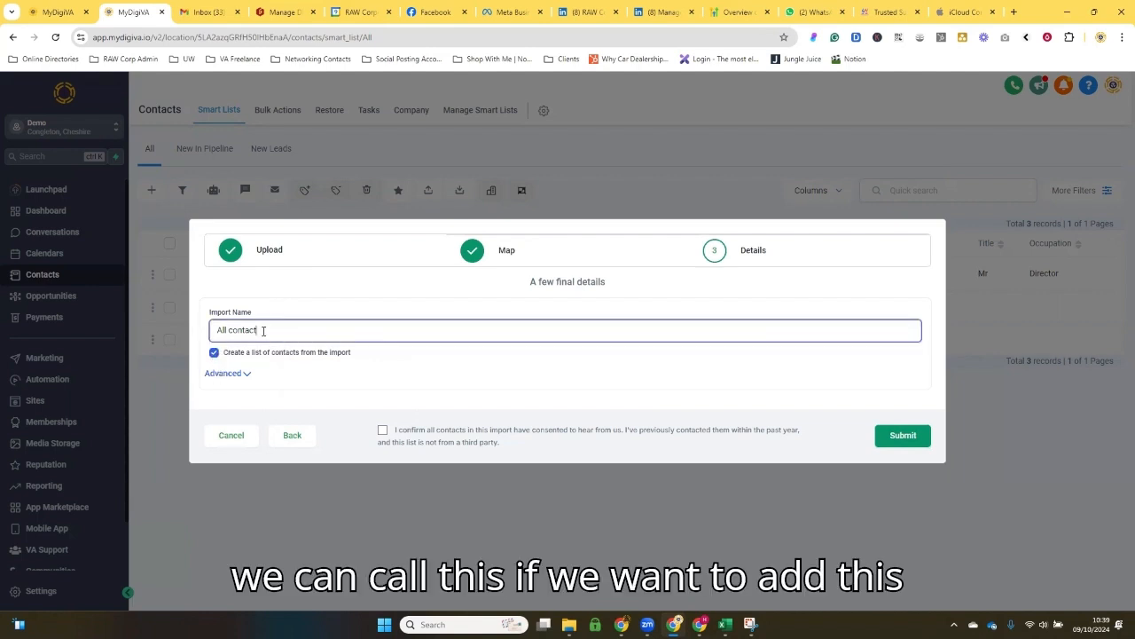
pyautogui.write('s')
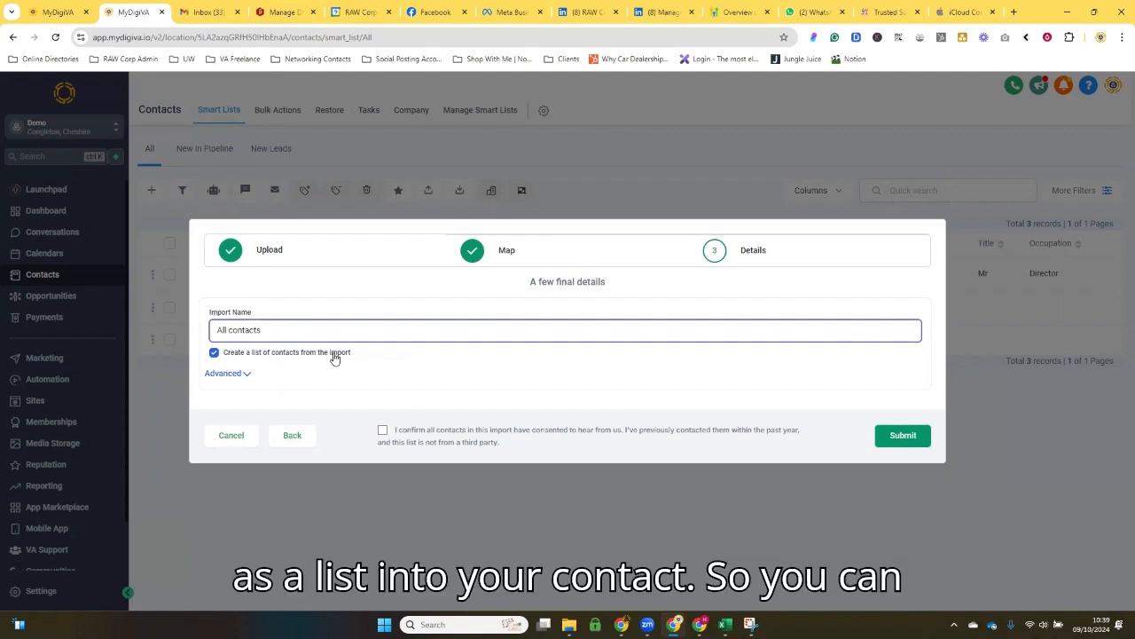
# Step: In the import's advanced options, add Phone as the secondary preference for finding existing contacts
pyautogui.click(229, 373)
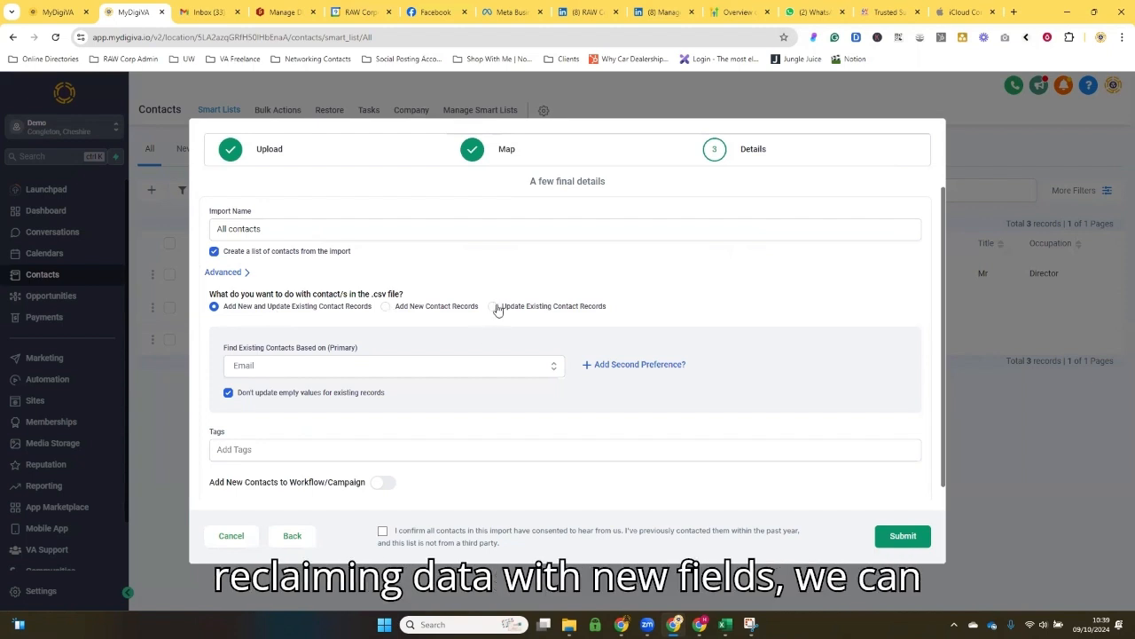
pyautogui.scroll(-1, 443, 354)
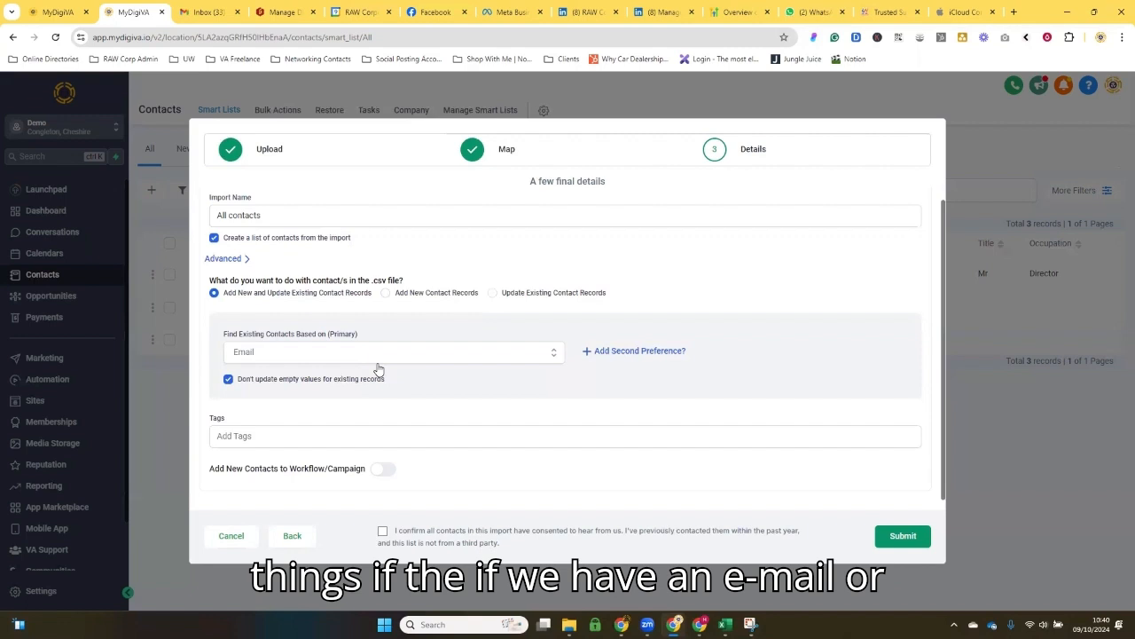
pyautogui.click(616, 352)
pyautogui.click(357, 404)
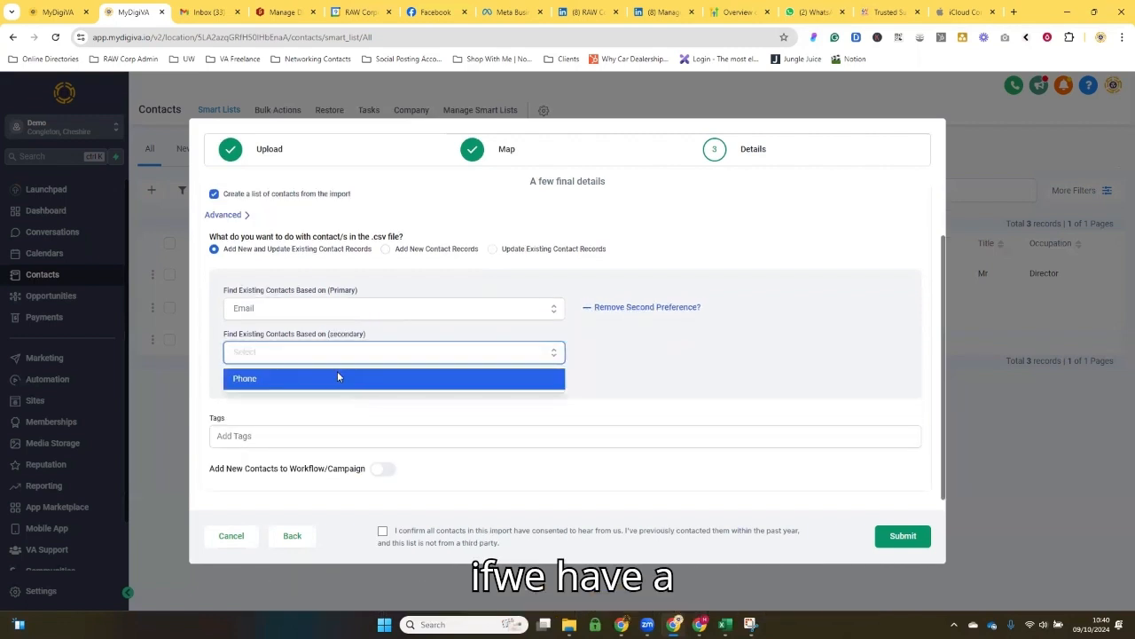
pyautogui.click(338, 378)
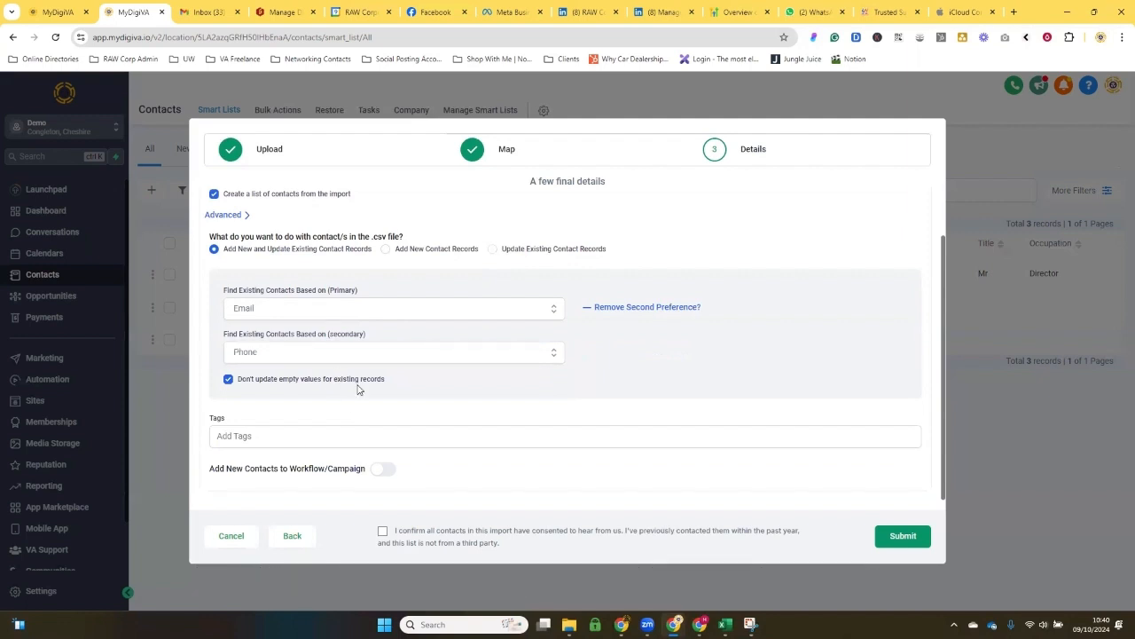
# Step: Add the new tags customers and prospects to the imported contacts
pyautogui.click(273, 433)
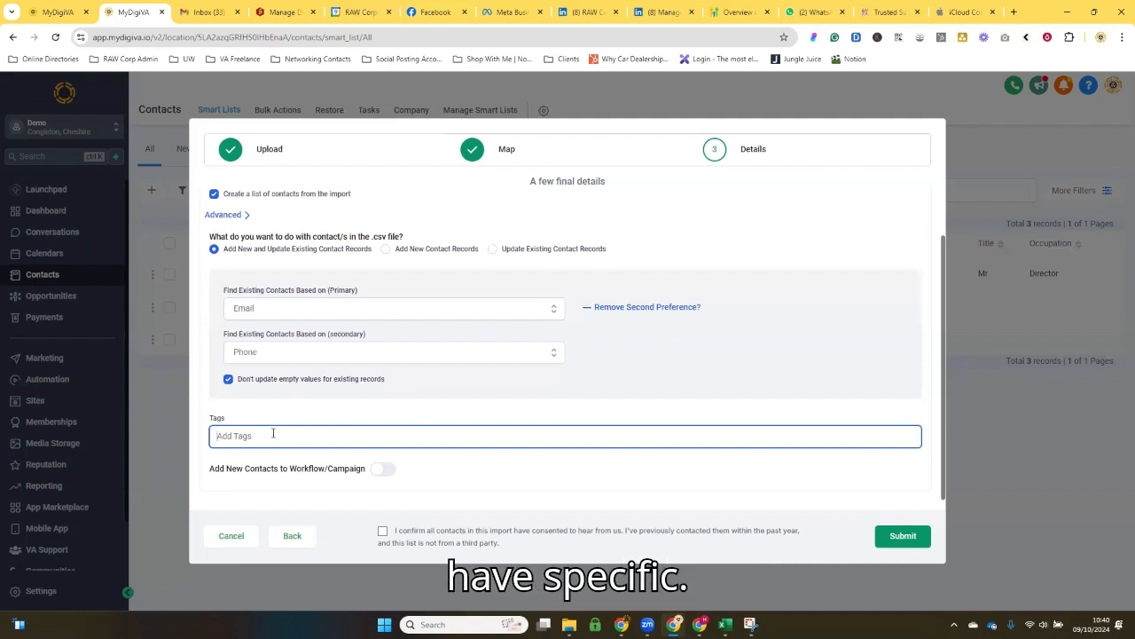
pyautogui.write('Customers')
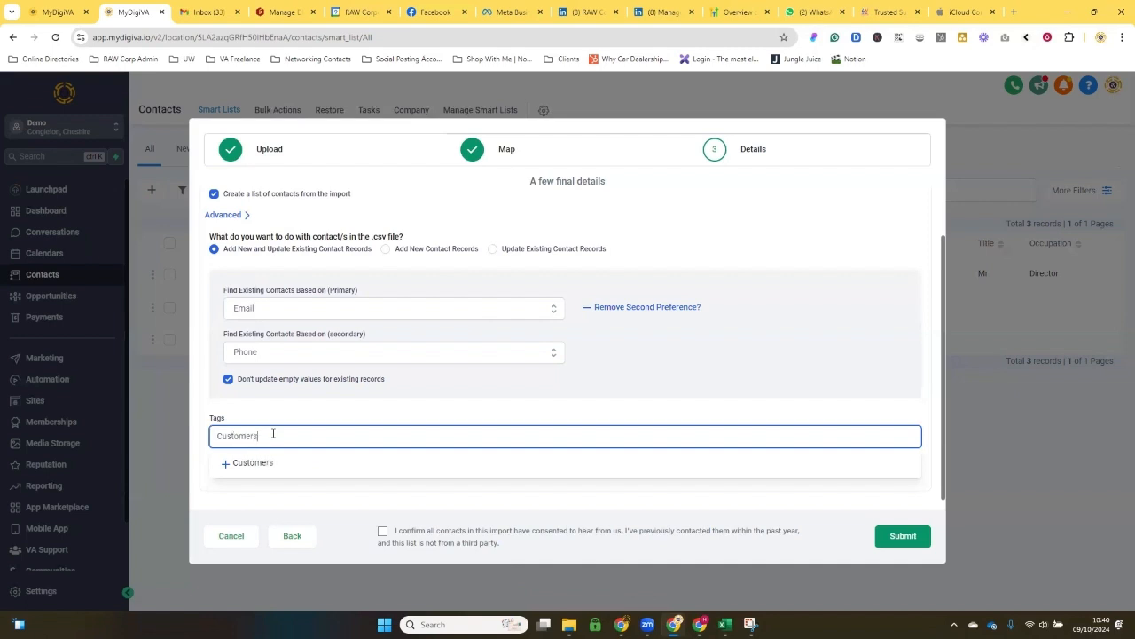
pyautogui.click(286, 471)
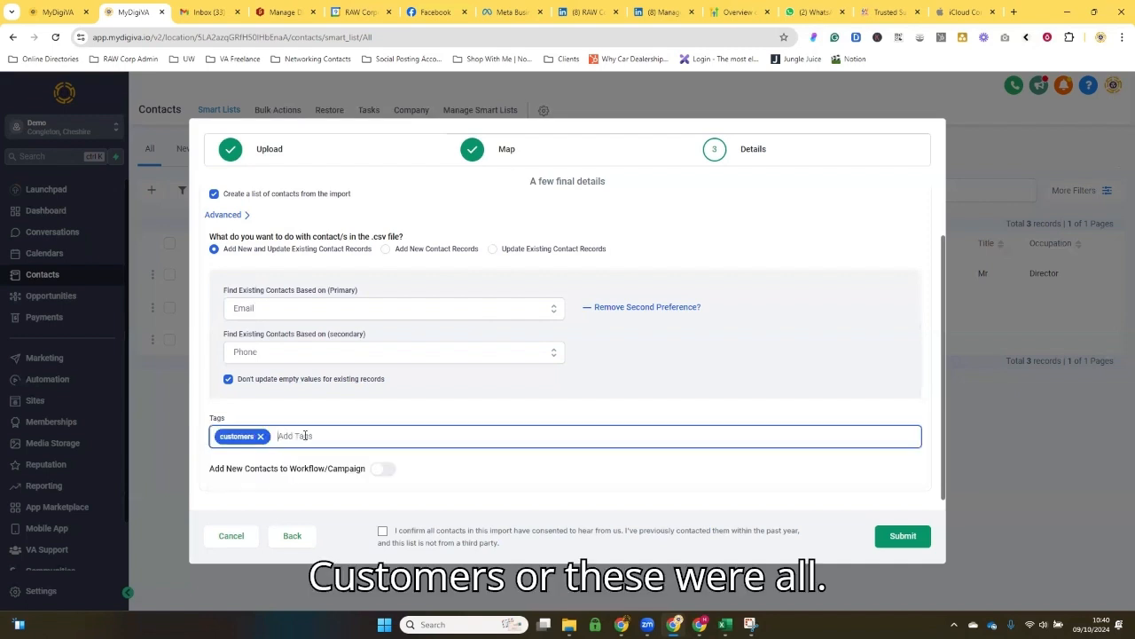
pyautogui.write('Prospects')
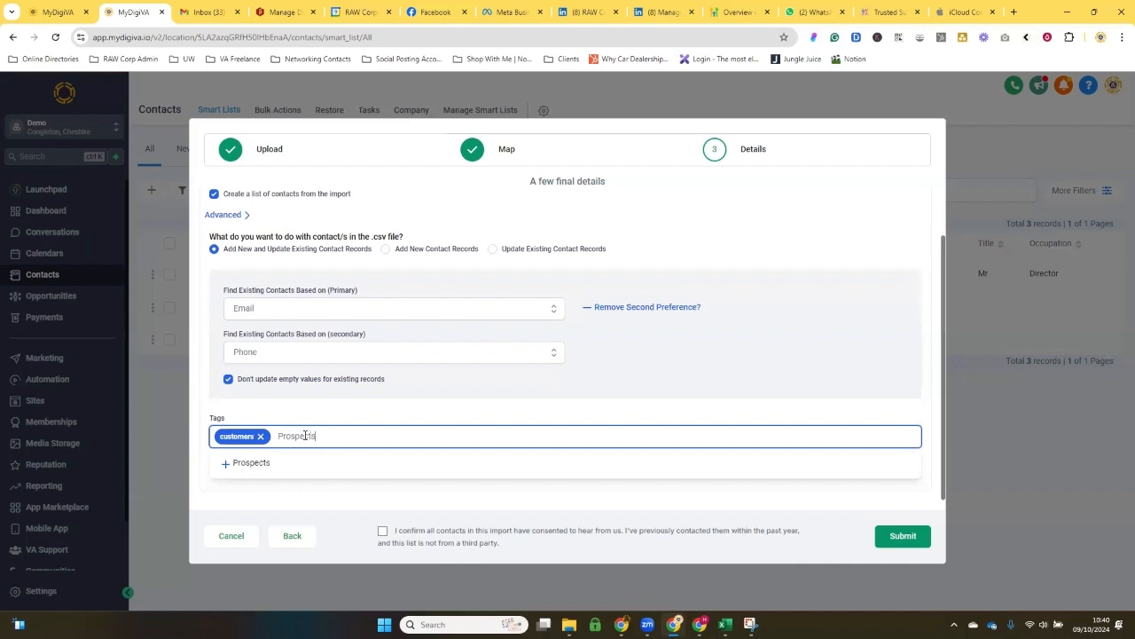
pyautogui.click(324, 462)
pyautogui.click(362, 434)
pyautogui.click(370, 406)
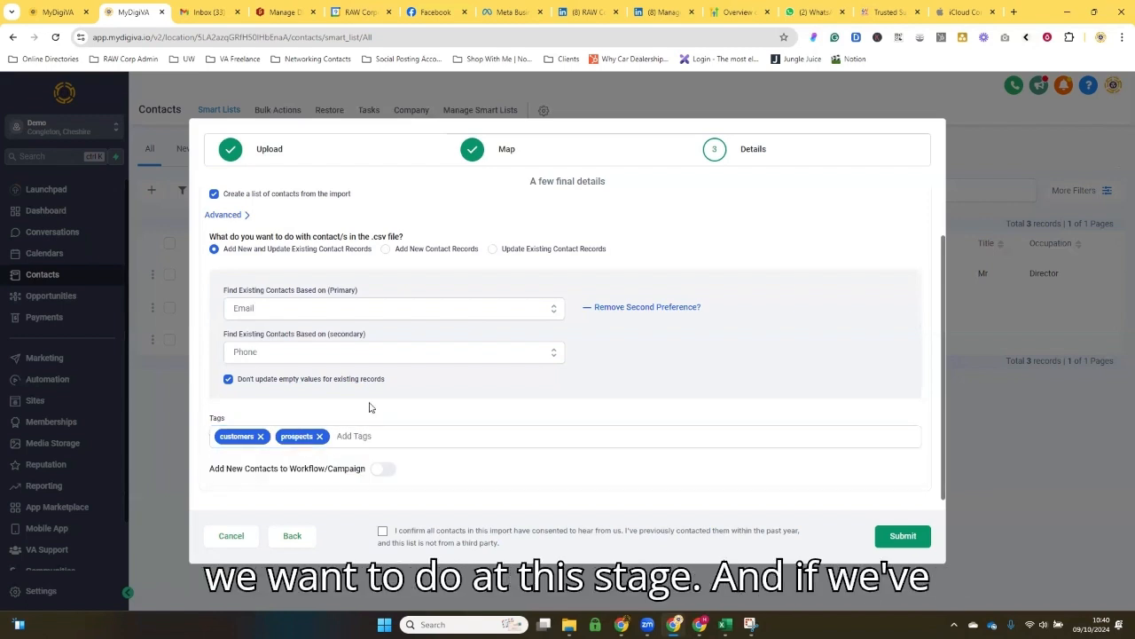
# Step: Look through the workflows offered for new contacts, and leave the workflow option switched off
pyautogui.click(384, 468)
pyautogui.scroll(-1, 363, 474)
pyautogui.click(347, 458)
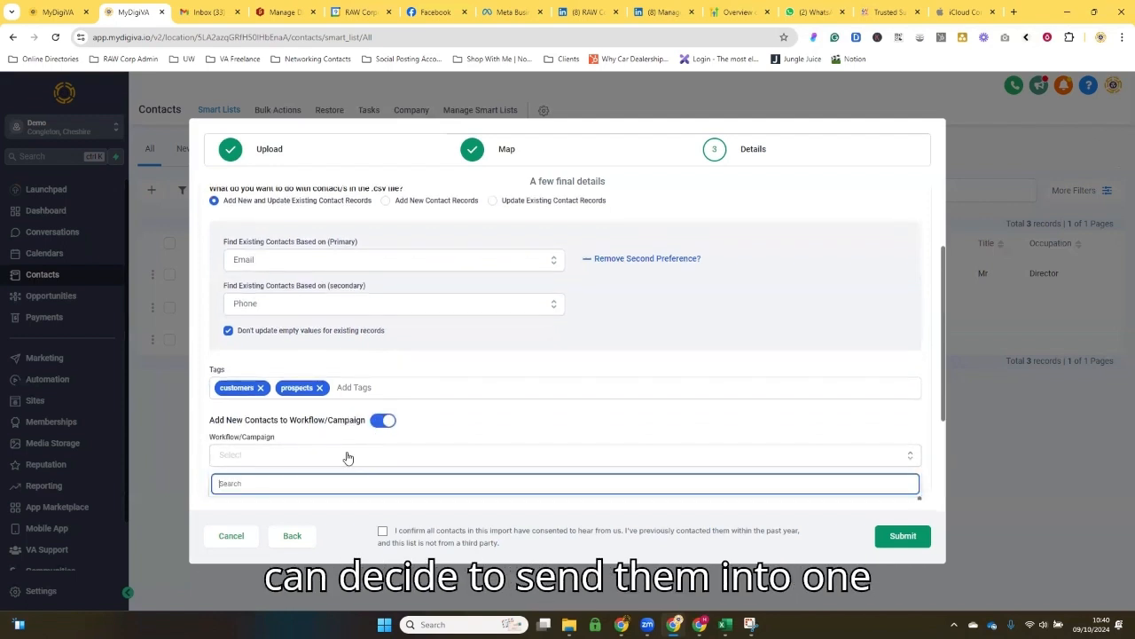
pyautogui.scroll(-10, 346, 454)
pyautogui.scroll(-3, 344, 449)
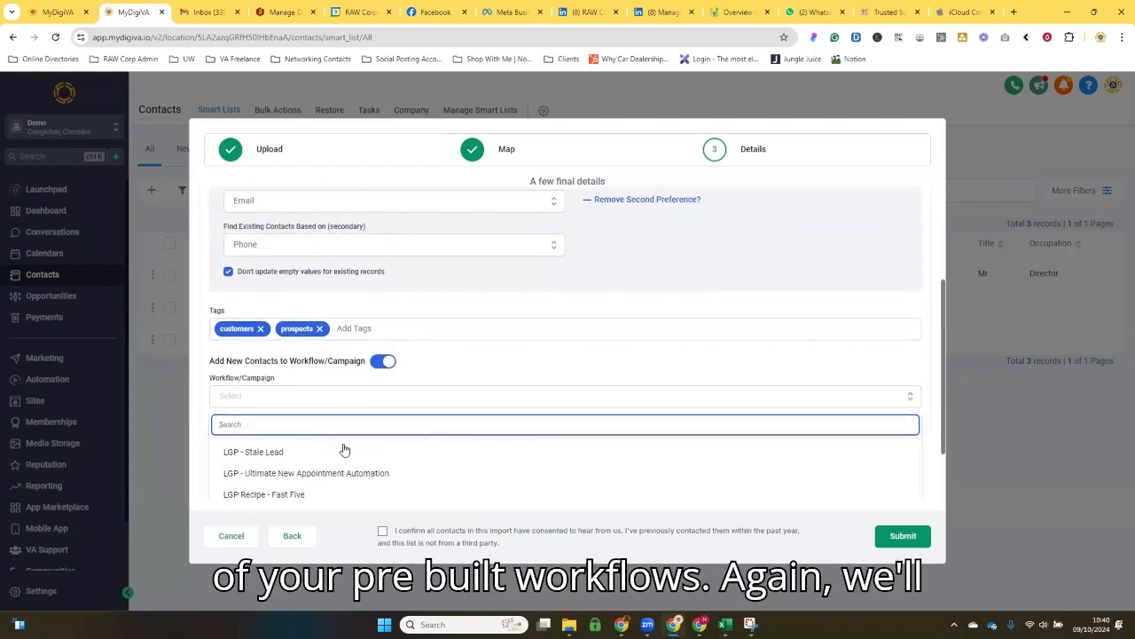
pyautogui.click(422, 384)
pyautogui.scroll(1, 423, 379)
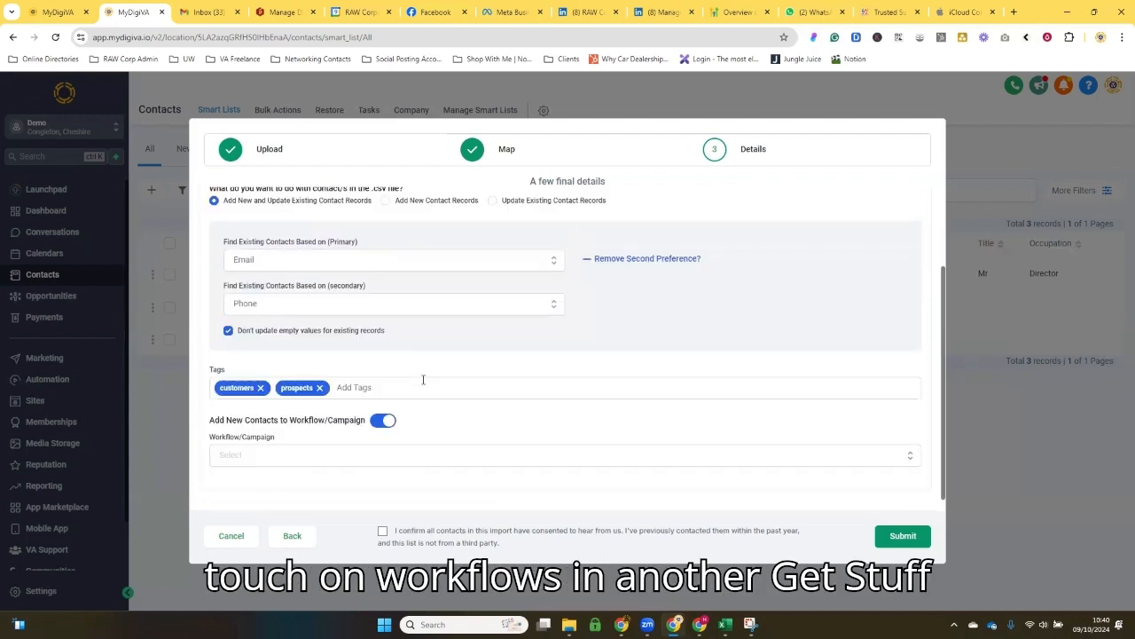
pyautogui.click(378, 422)
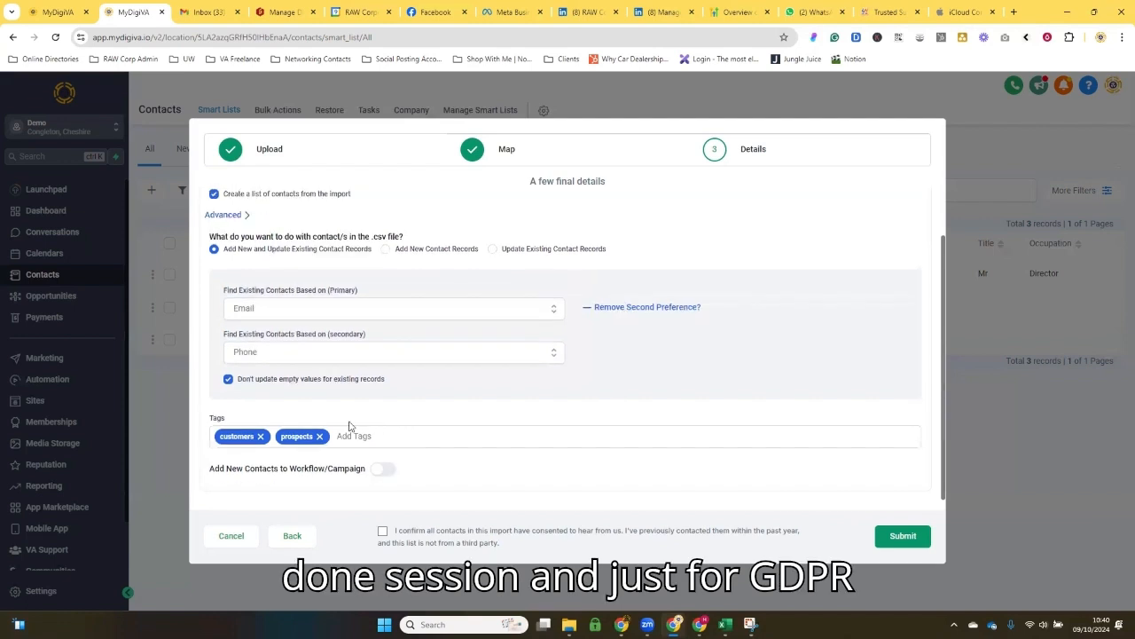
# Step: Submit the import with the contacts' consent confirmed, and go to the All contacts smart list
pyautogui.click(382, 530)
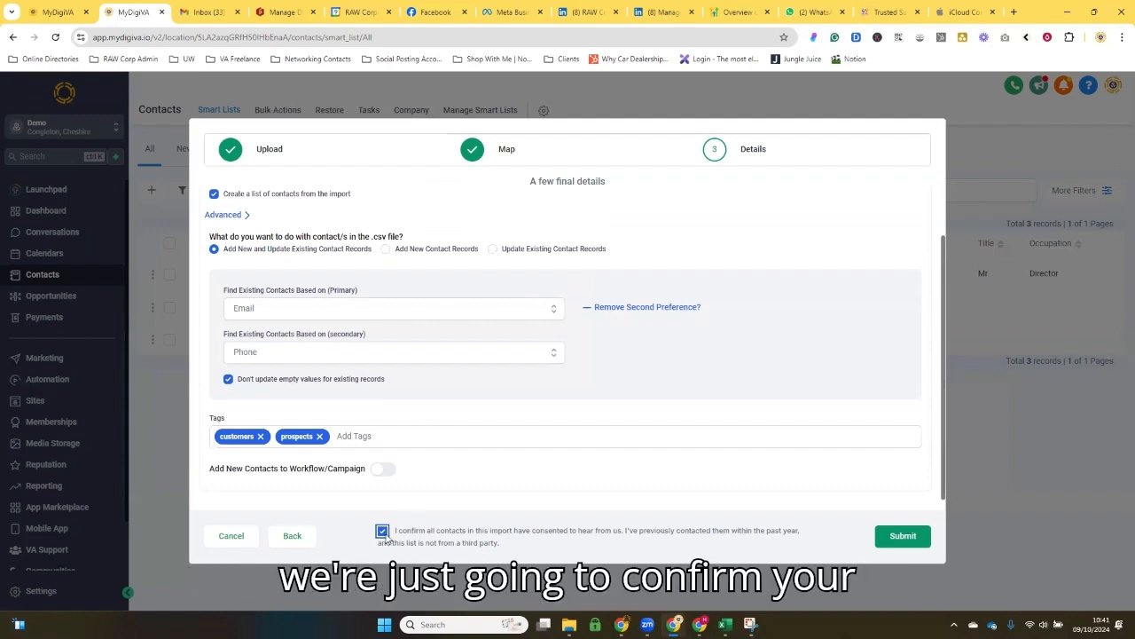
pyautogui.click(903, 536)
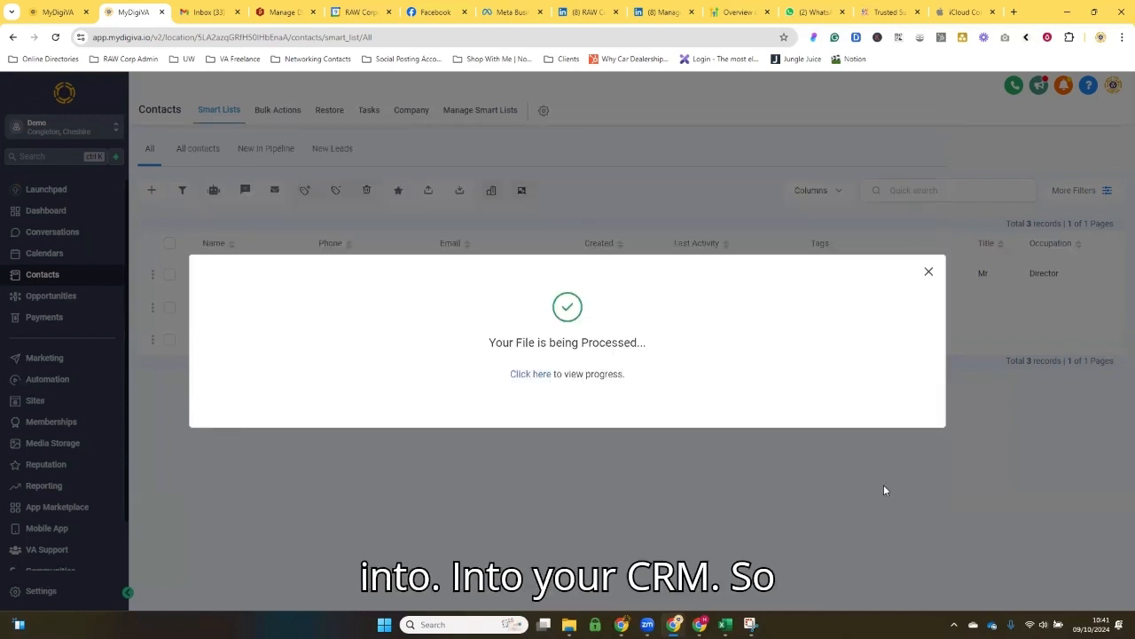
pyautogui.click(928, 272)
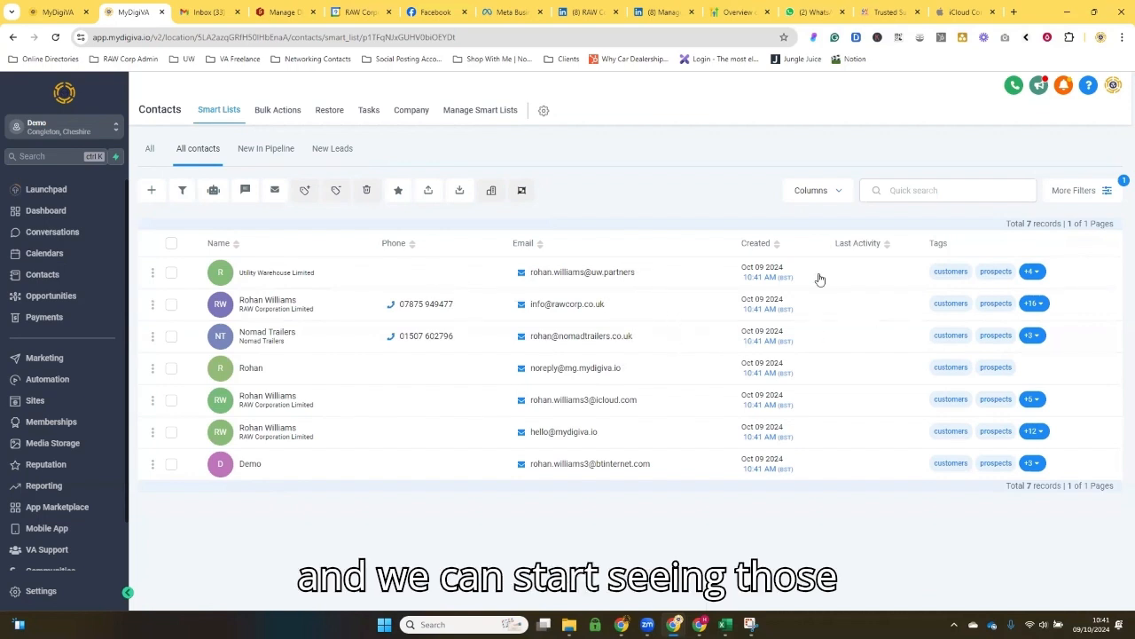
# Step: Add the Assigned, Birth Date, Address (full) and City columns to the All contacts list
pyautogui.click(837, 191)
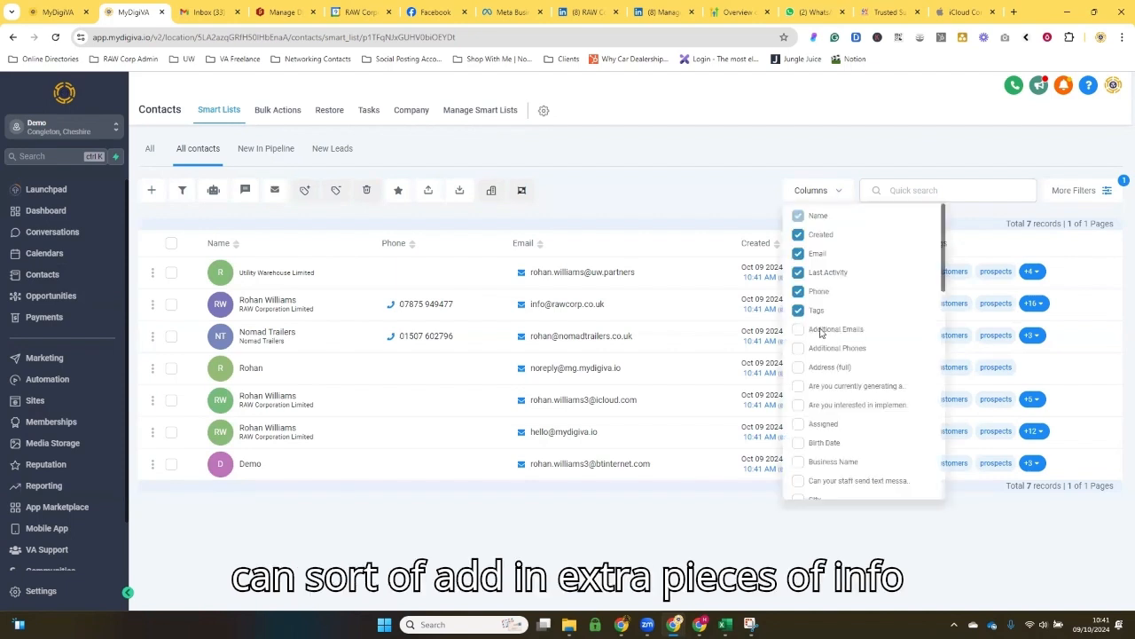
pyautogui.scroll(-1, 821, 333)
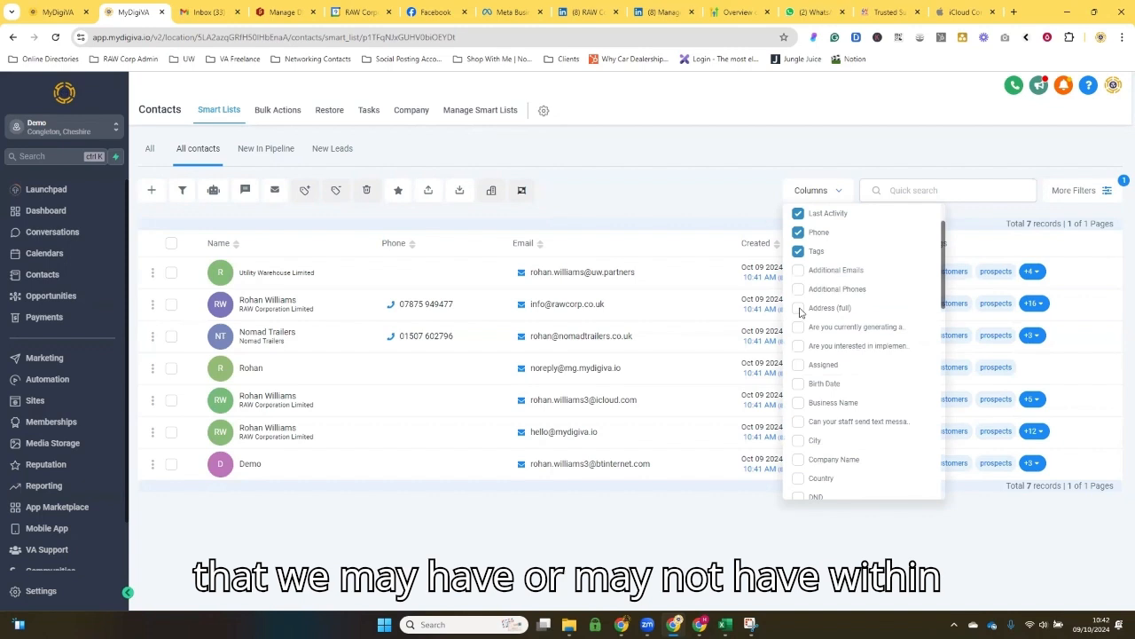
pyautogui.click(799, 367)
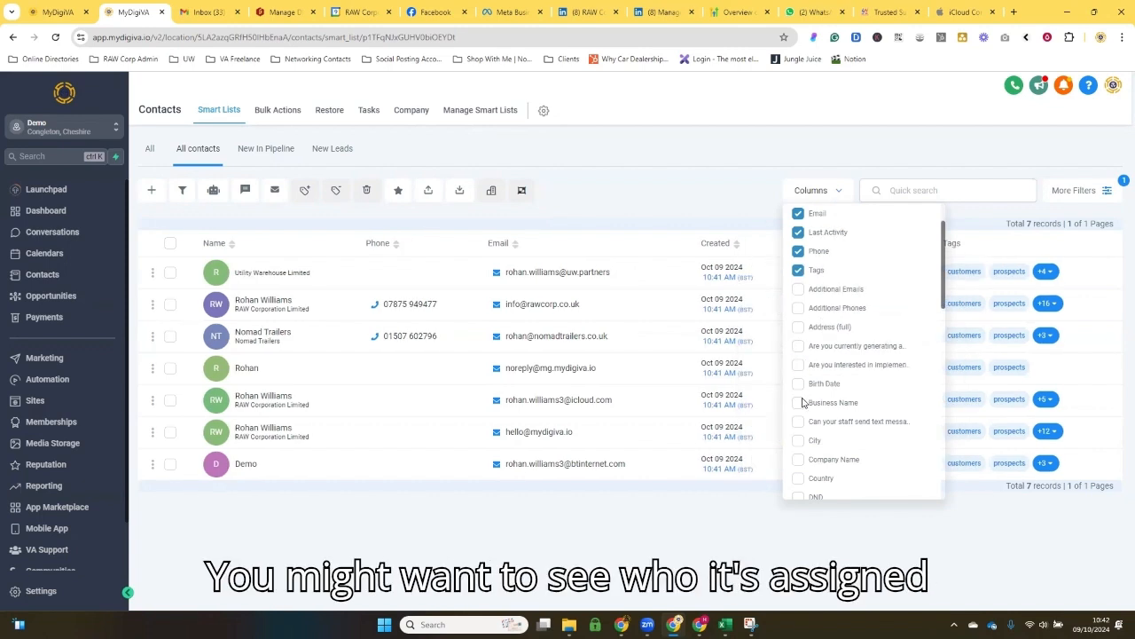
pyautogui.click(799, 384)
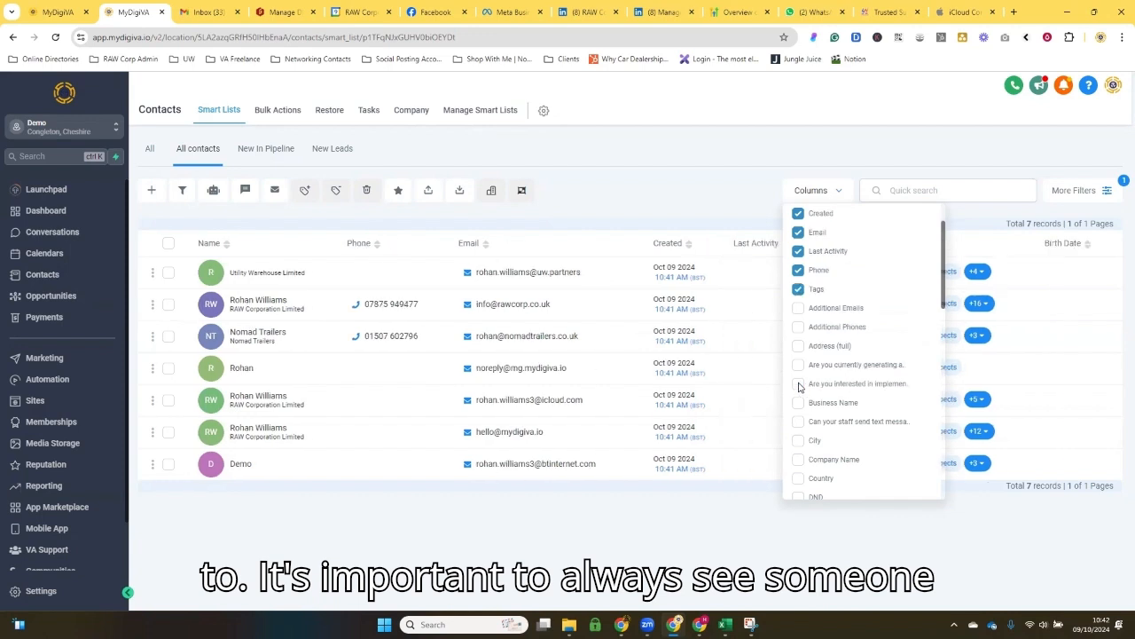
pyautogui.click(798, 345)
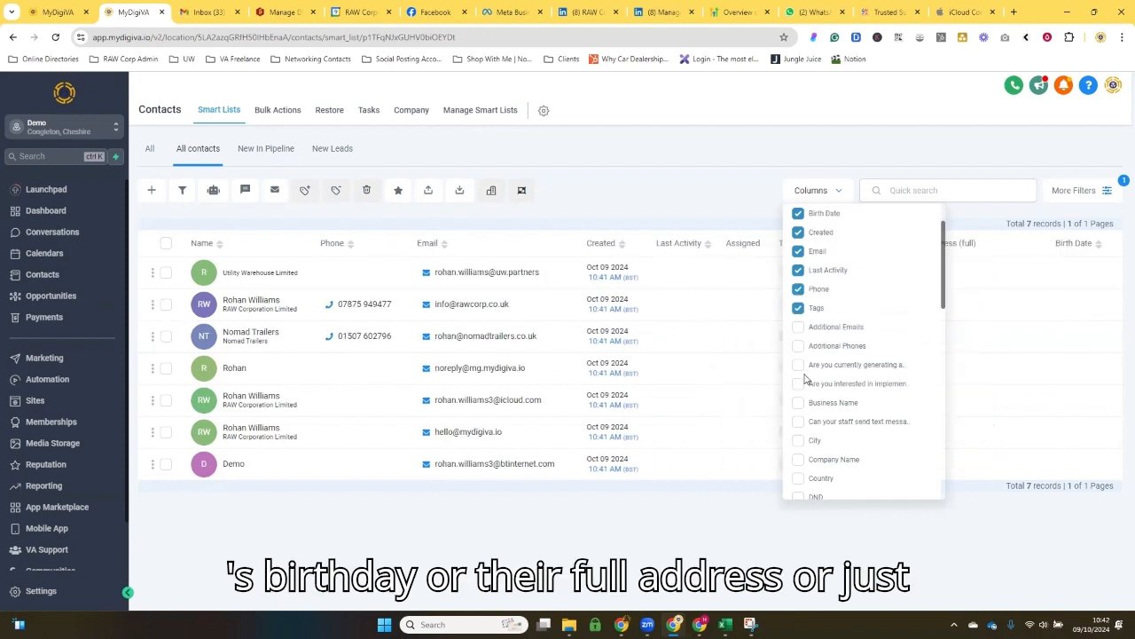
pyautogui.scroll(-1, 798, 401)
pyautogui.click(798, 381)
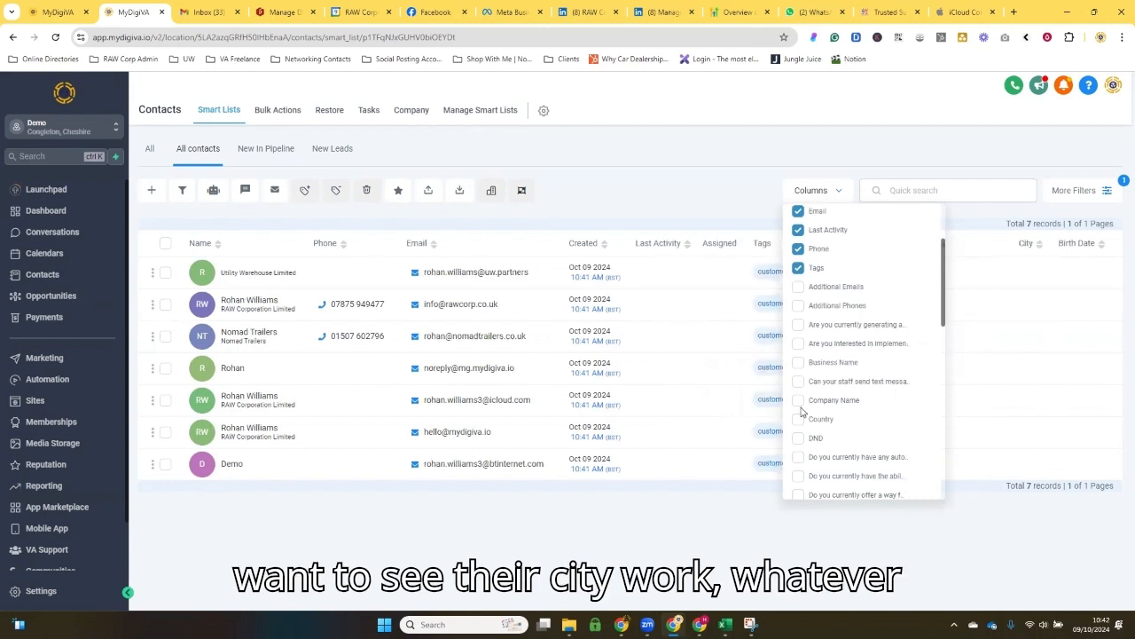
# Step: Add the Products and Occupation columns to the All contacts list and close the column choices
pyautogui.scroll(-3, 801, 410)
pyautogui.scroll(-3, 801, 411)
pyautogui.click(798, 325)
pyautogui.click(796, 248)
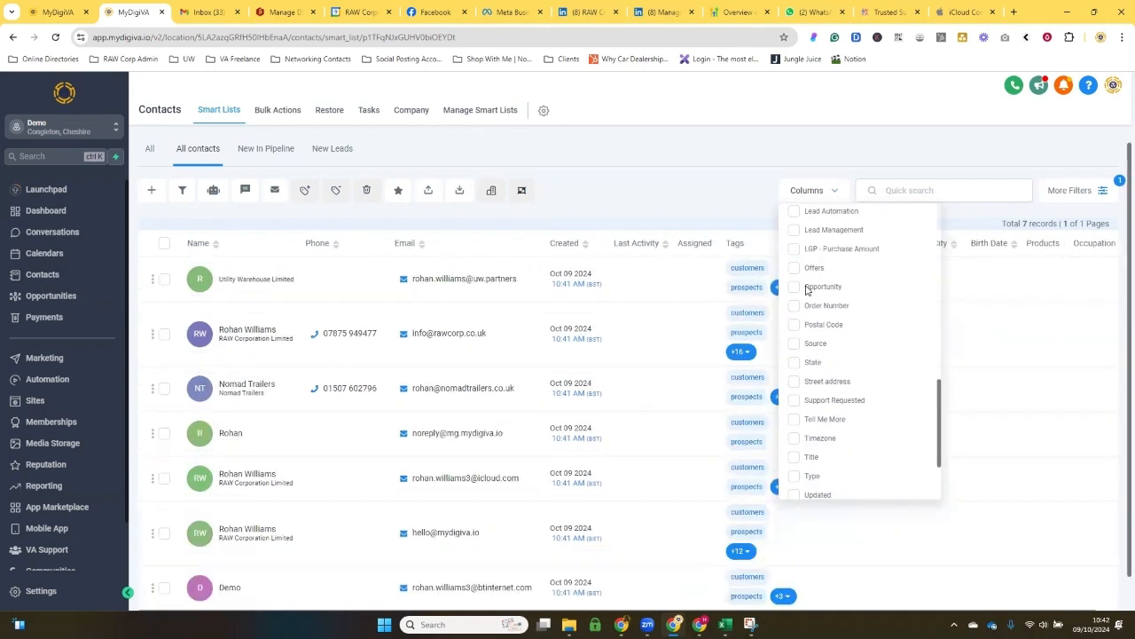
pyautogui.scroll(-4, 807, 290)
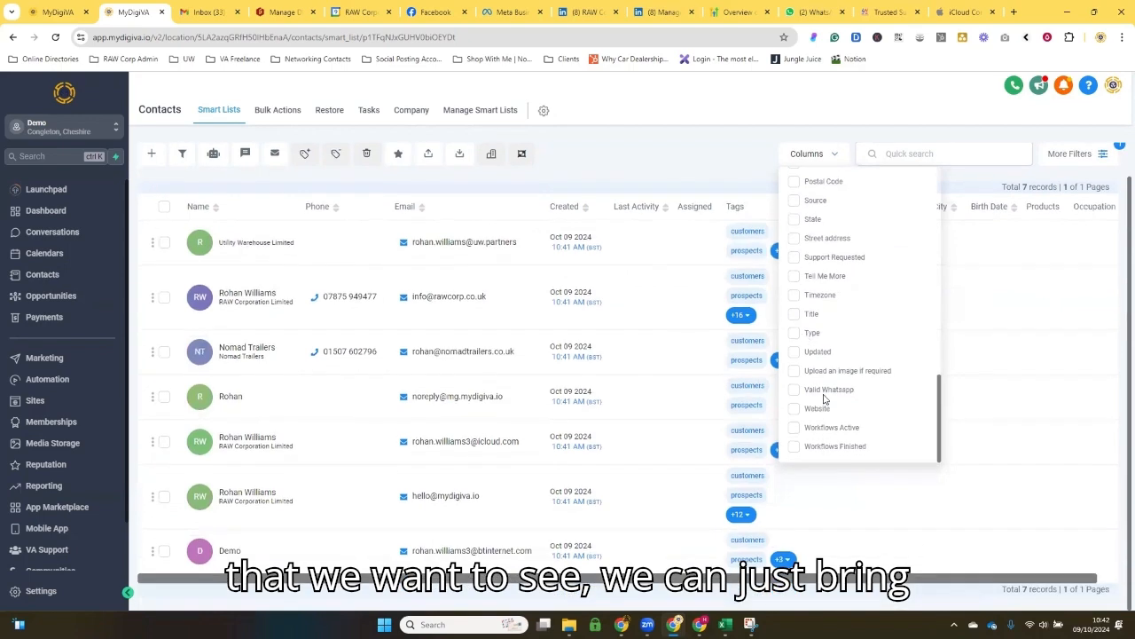
pyautogui.click(722, 166)
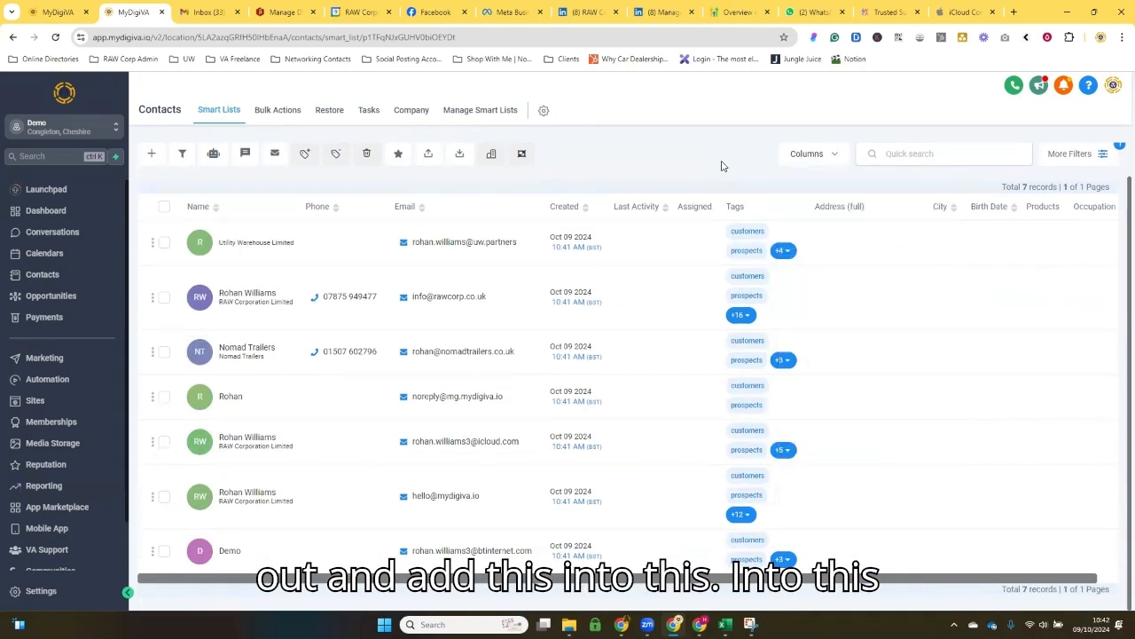
# Step: Go to the All smart list and view the additional tags on the second contact
pyautogui.scroll(1, 581, 370)
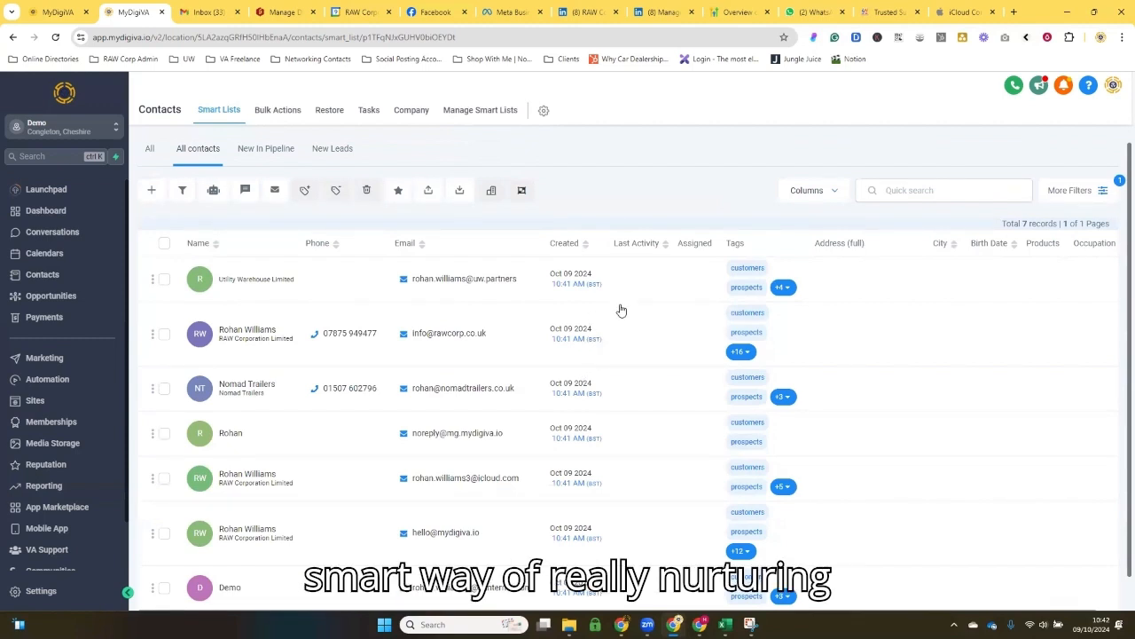
pyautogui.click(151, 152)
pyautogui.click(702, 197)
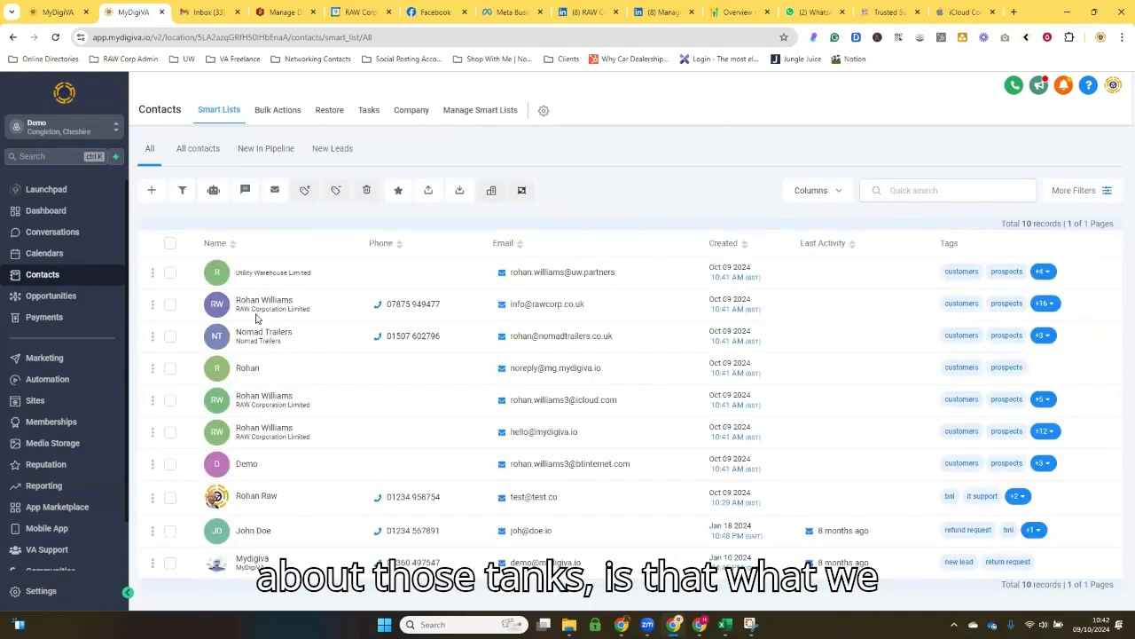
pyautogui.click(1046, 304)
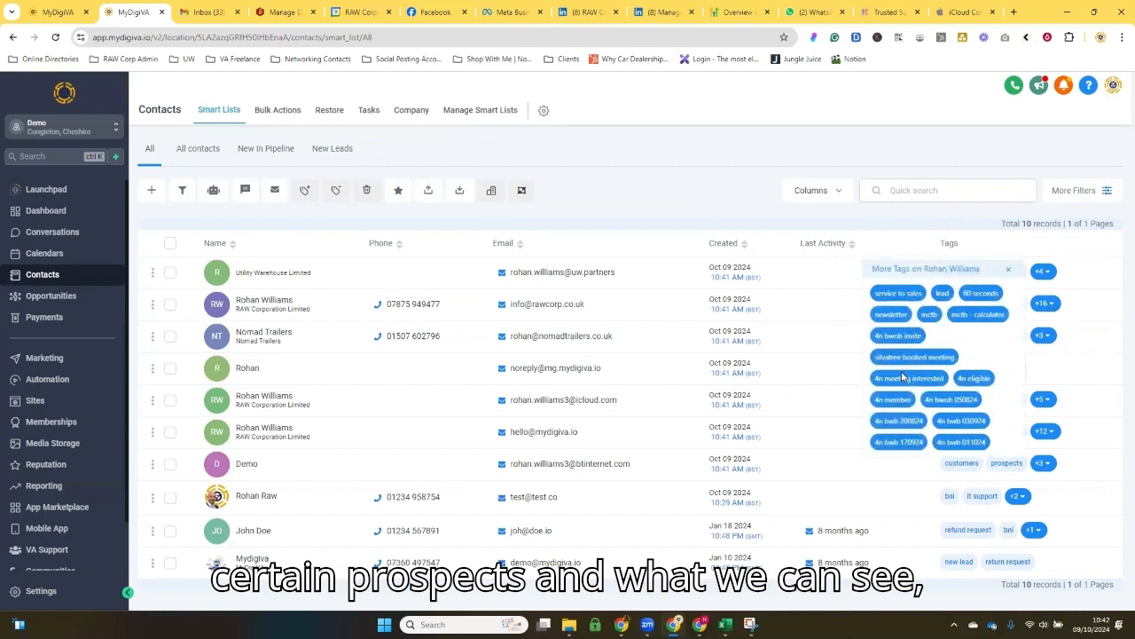
pyautogui.click(1008, 271)
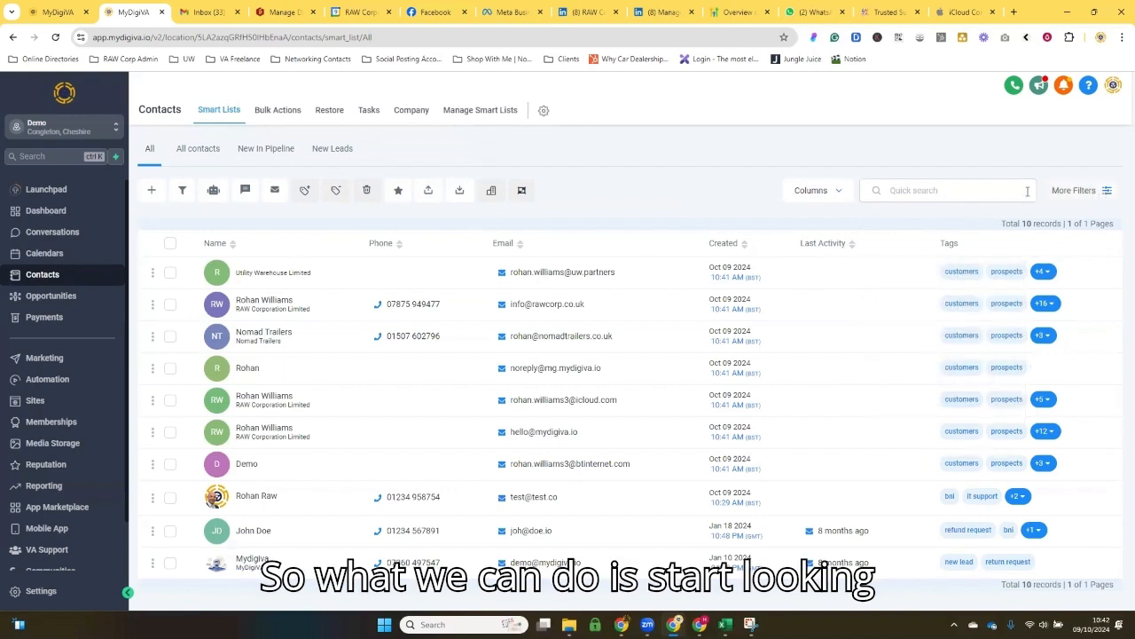
# Step: Filter the contacts to those whose Tag is 4n, and return to the filtered list
pyautogui.click(1106, 192)
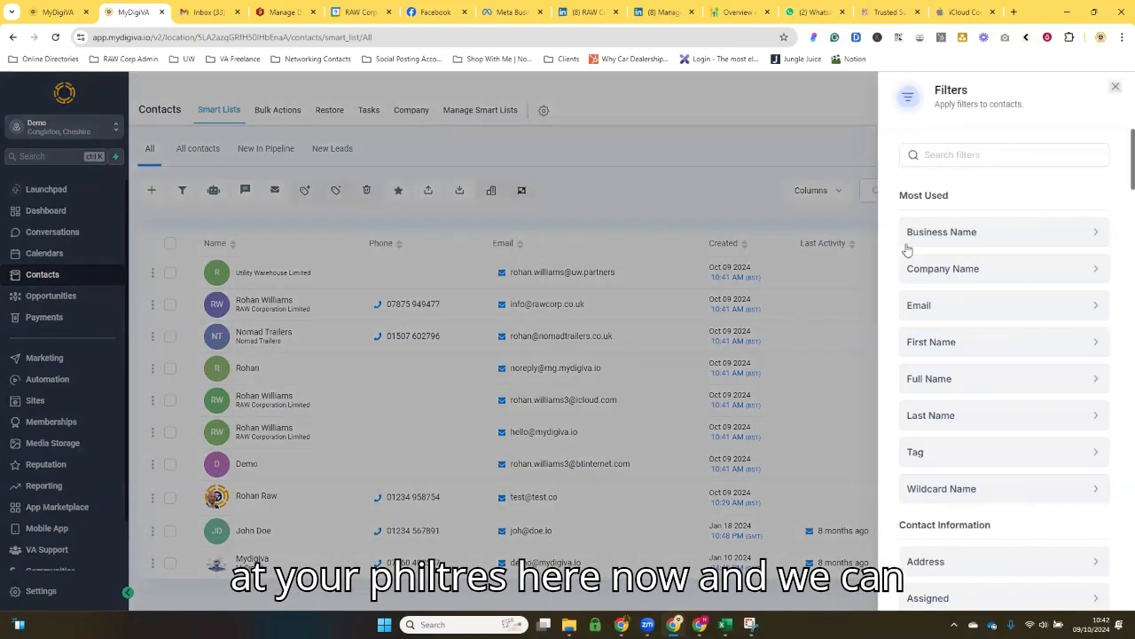
pyautogui.click(941, 162)
pyautogui.write('tag')
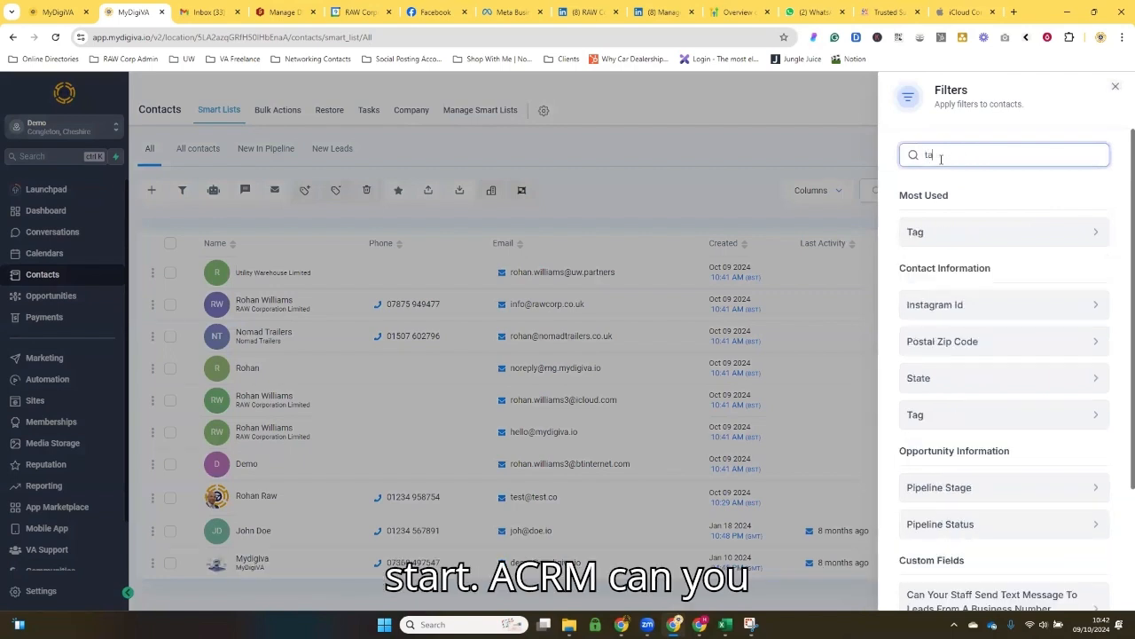
pyautogui.click(942, 234)
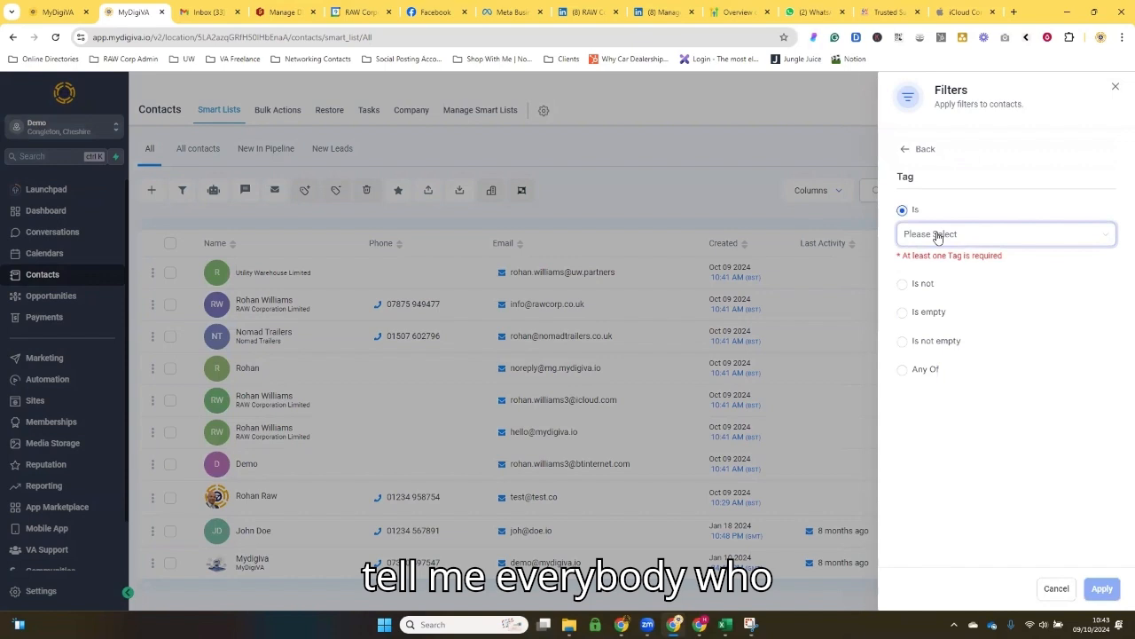
pyautogui.click(938, 236)
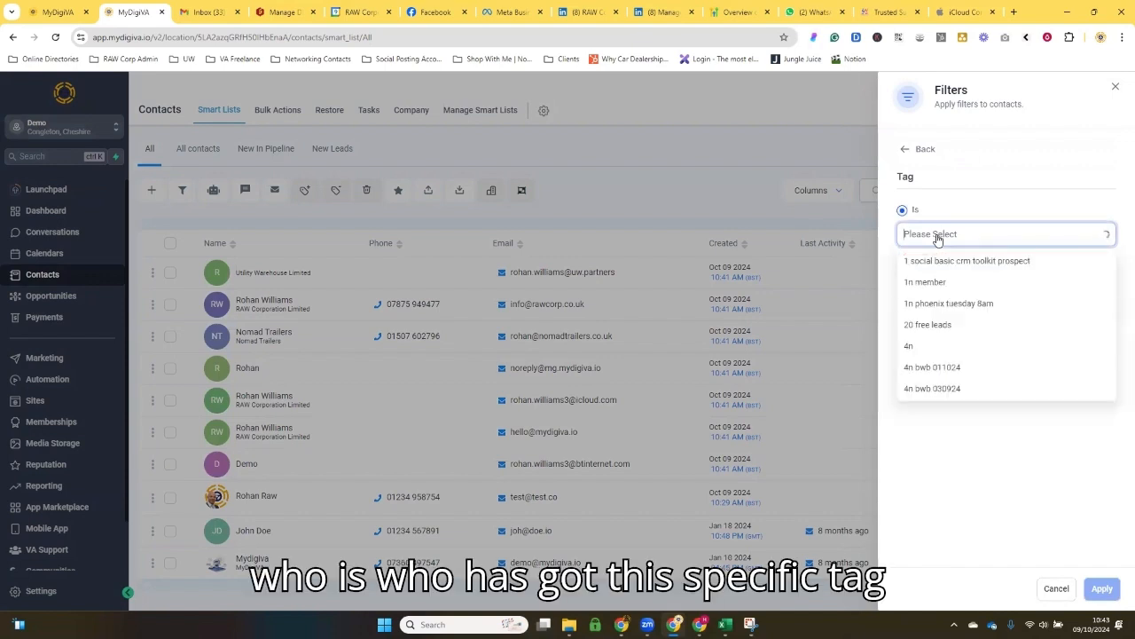
pyautogui.click(937, 351)
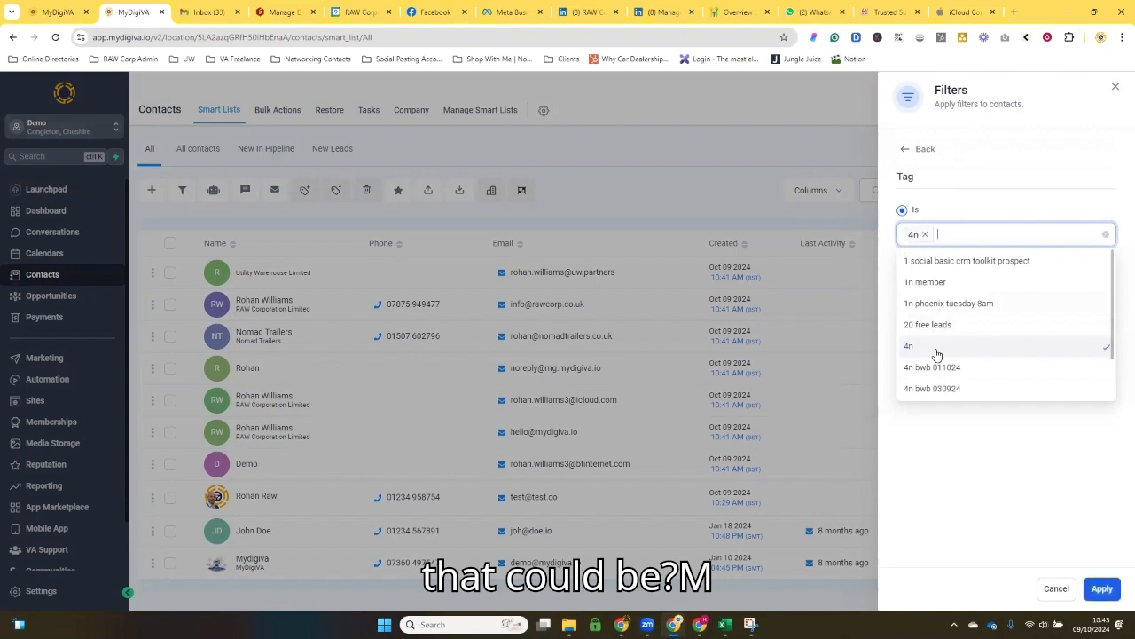
pyautogui.click(992, 213)
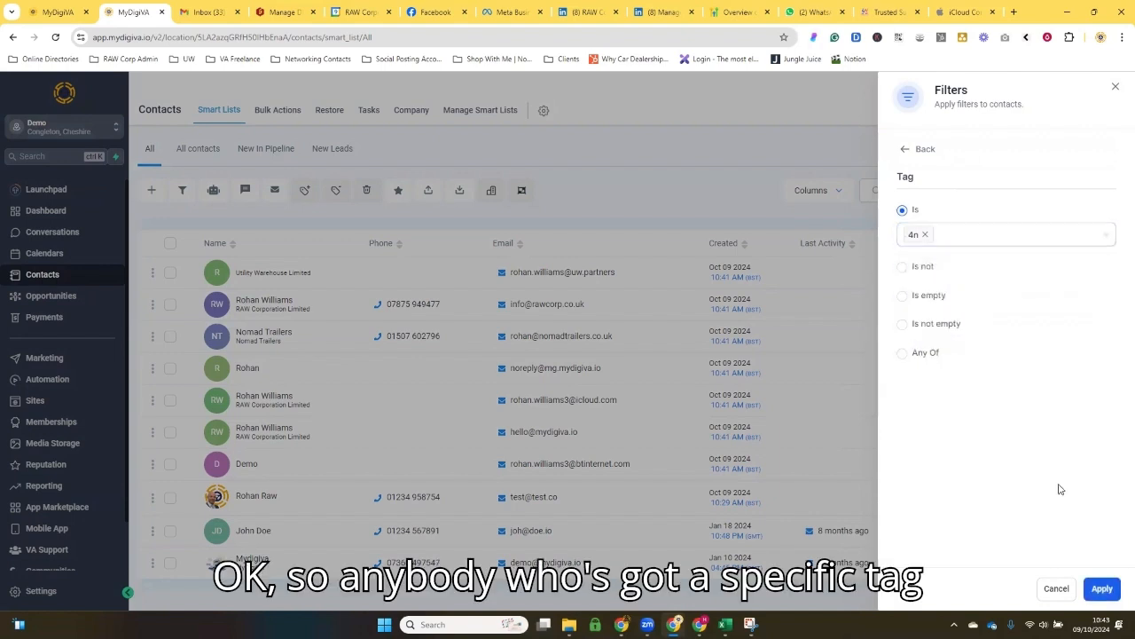
pyautogui.click(1100, 588)
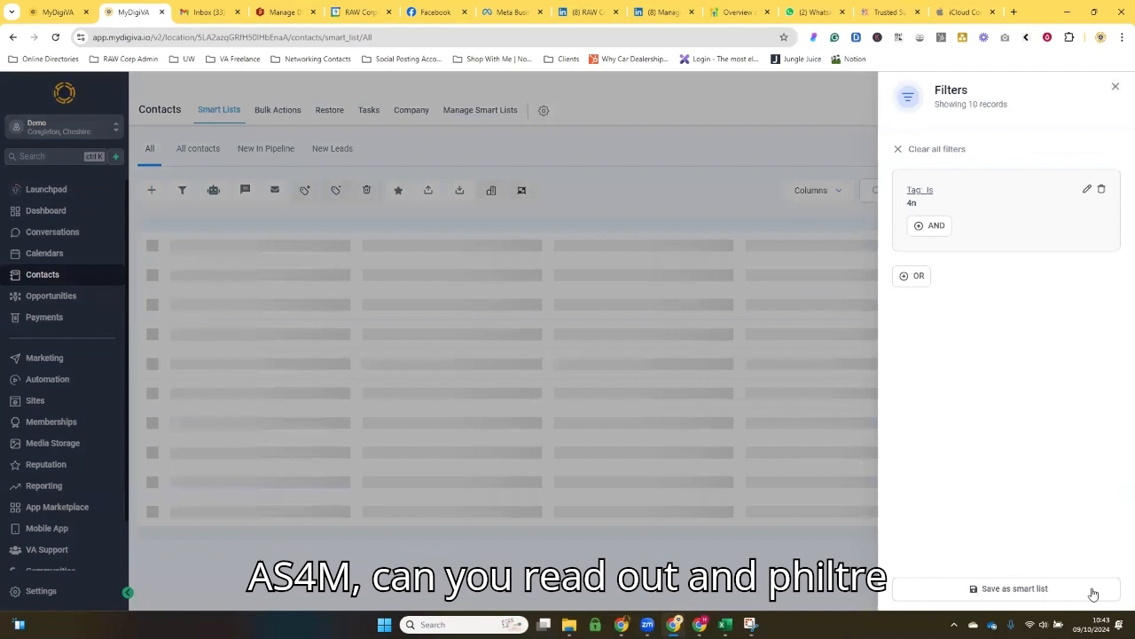
pyautogui.click(1115, 87)
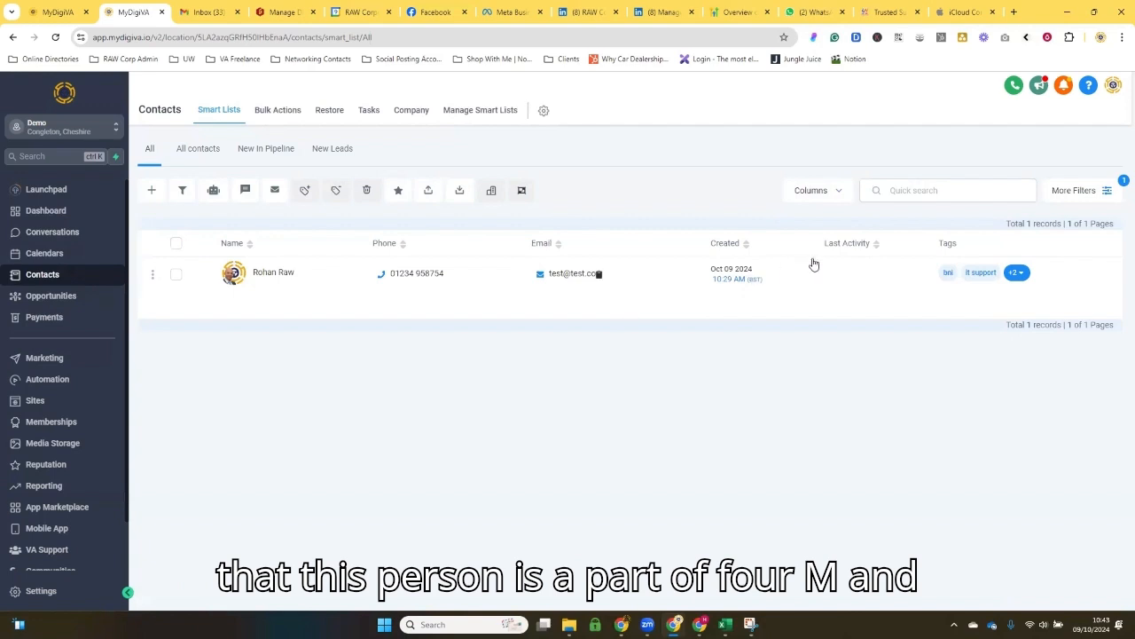
# Step: Save the active tag filter as a smart list named 4N Contacts
pyautogui.click(1075, 190)
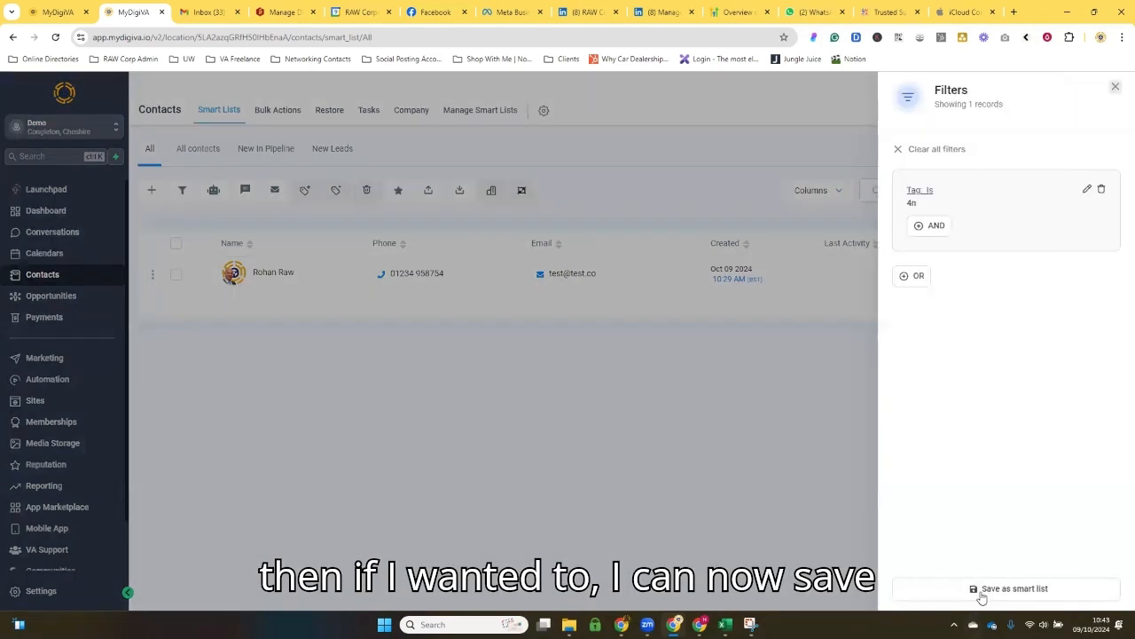
pyautogui.click(982, 592)
pyautogui.click(411, 183)
pyautogui.write('4N Contacts')
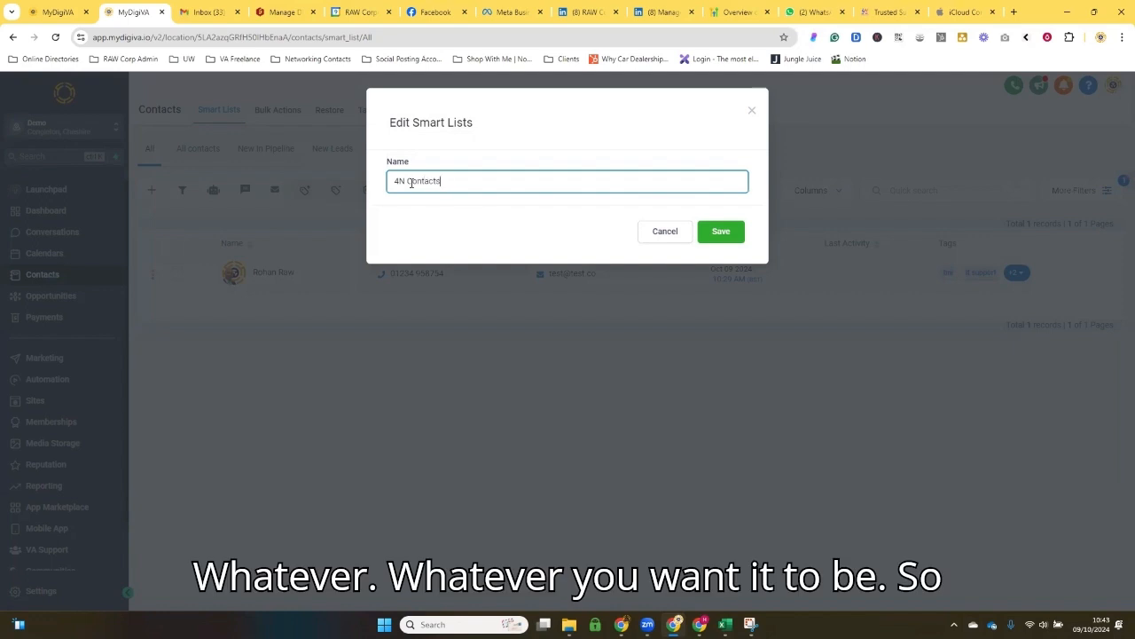
pyautogui.click(718, 233)
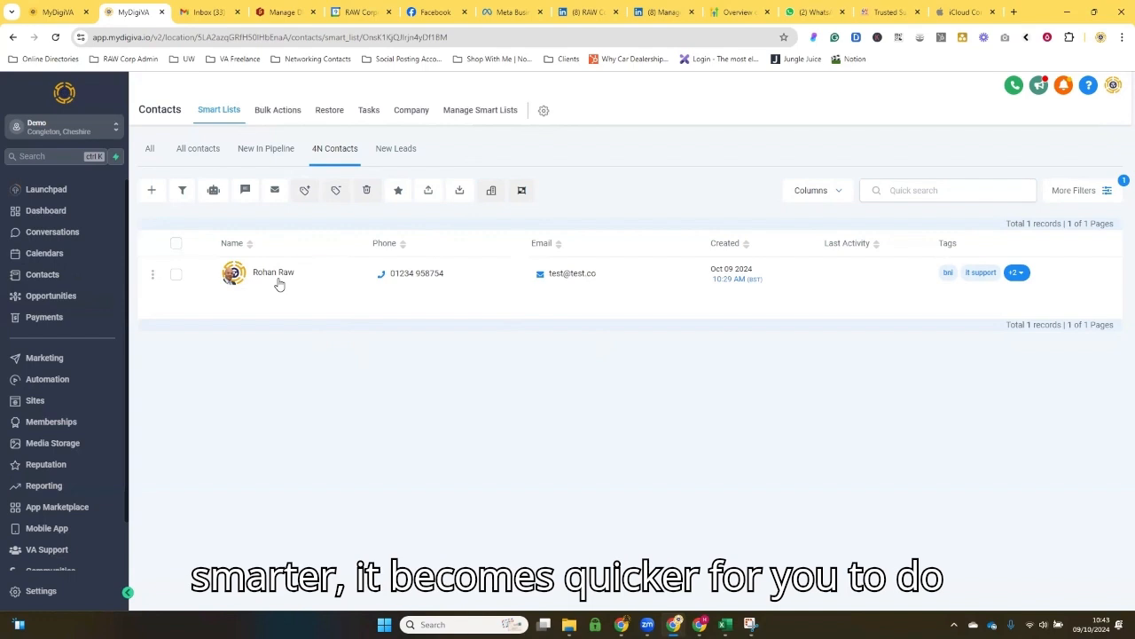
# Step: Select all contacts in the 4N Contacts list and proceed to composing a bulk email to them
pyautogui.click(271, 189)
pyautogui.click(740, 186)
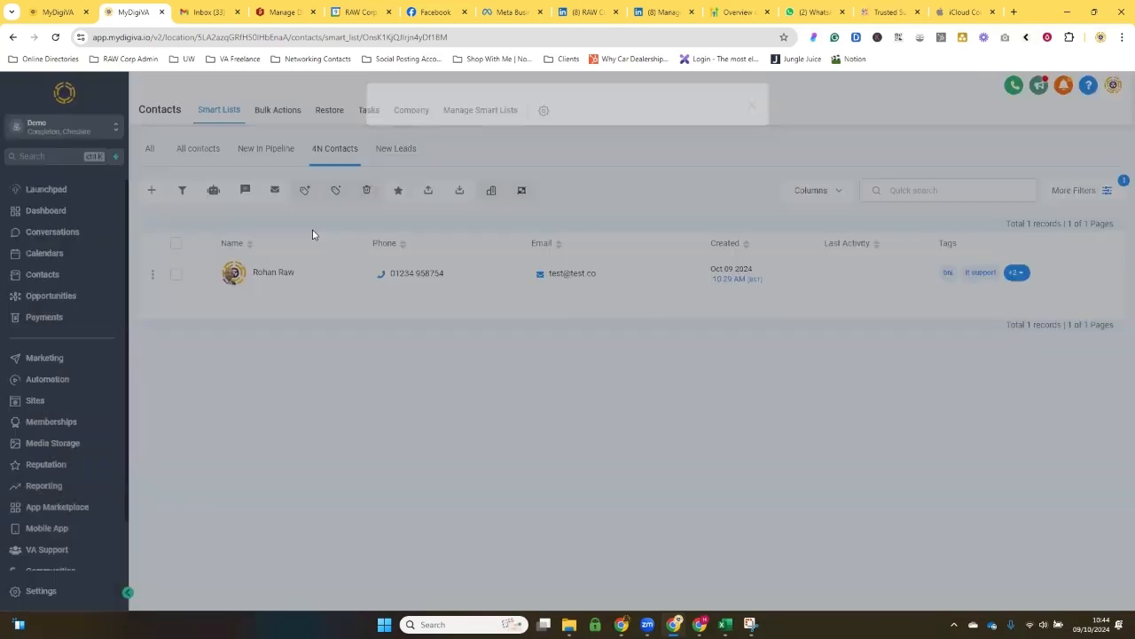
pyautogui.click(176, 243)
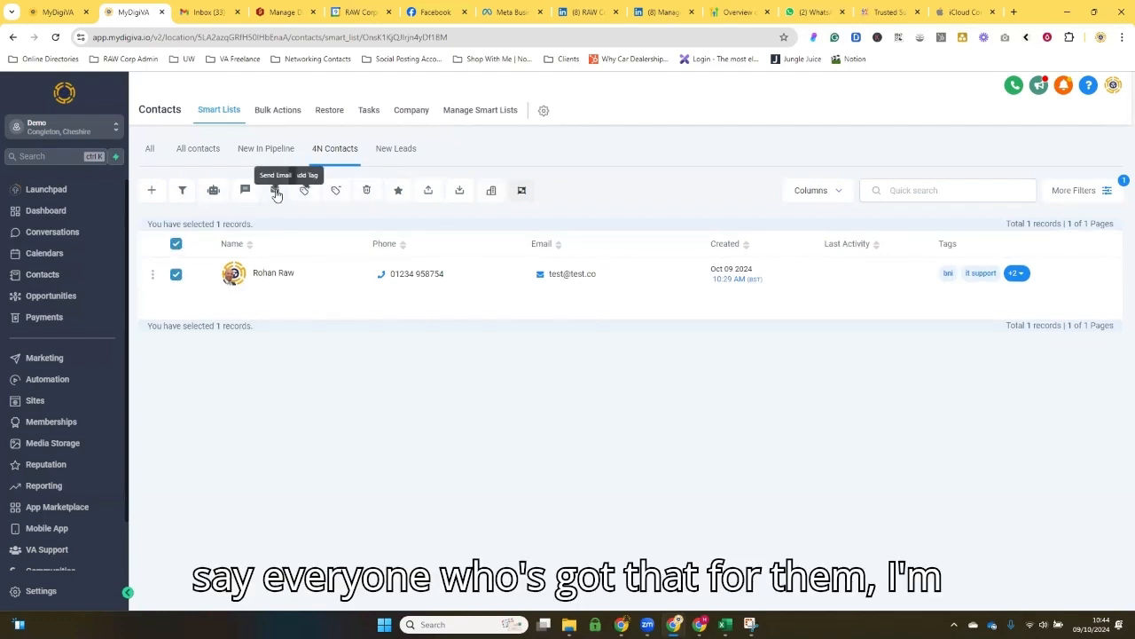
pyautogui.click(278, 199)
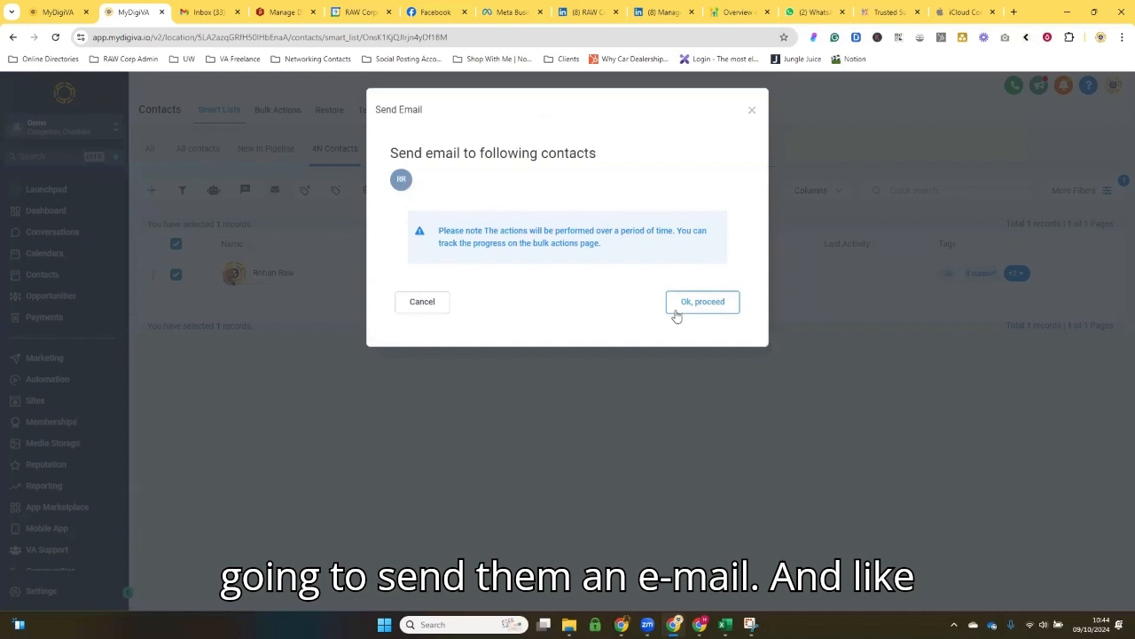
pyautogui.click(672, 307)
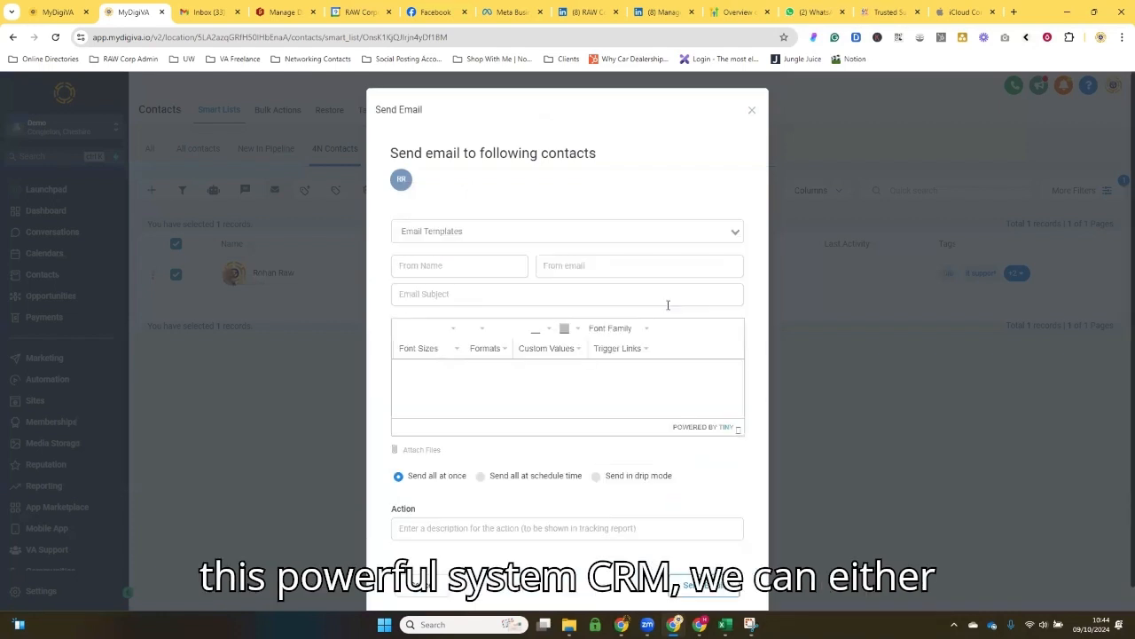
# Step: Choose New Template as the email template and look over its preview and the sender fields
pyautogui.click(536, 232)
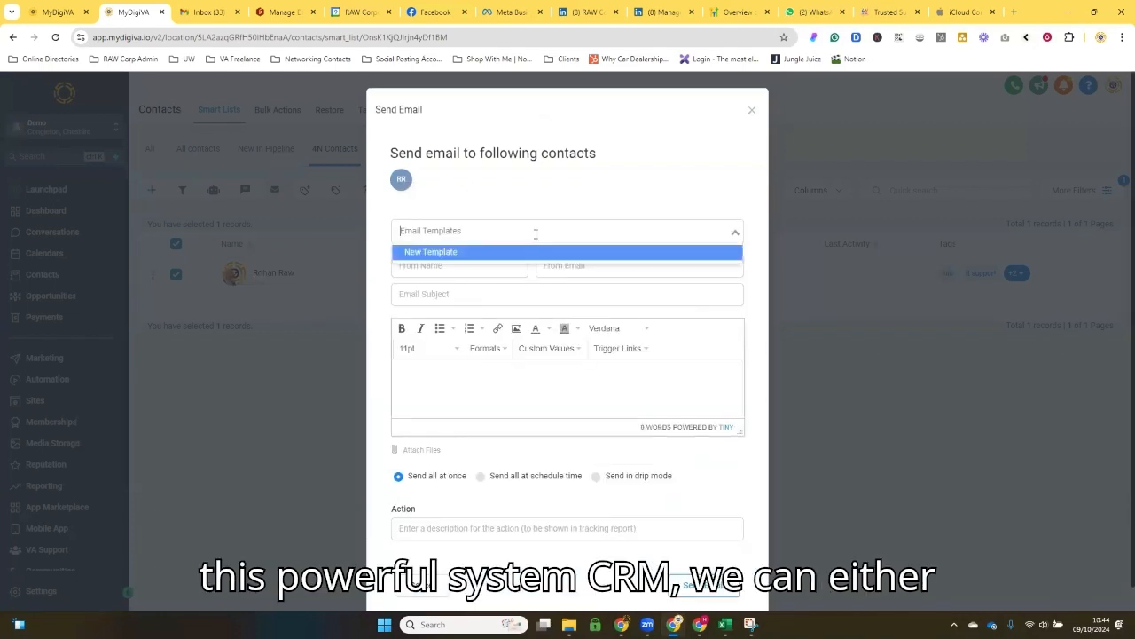
pyautogui.click(475, 220)
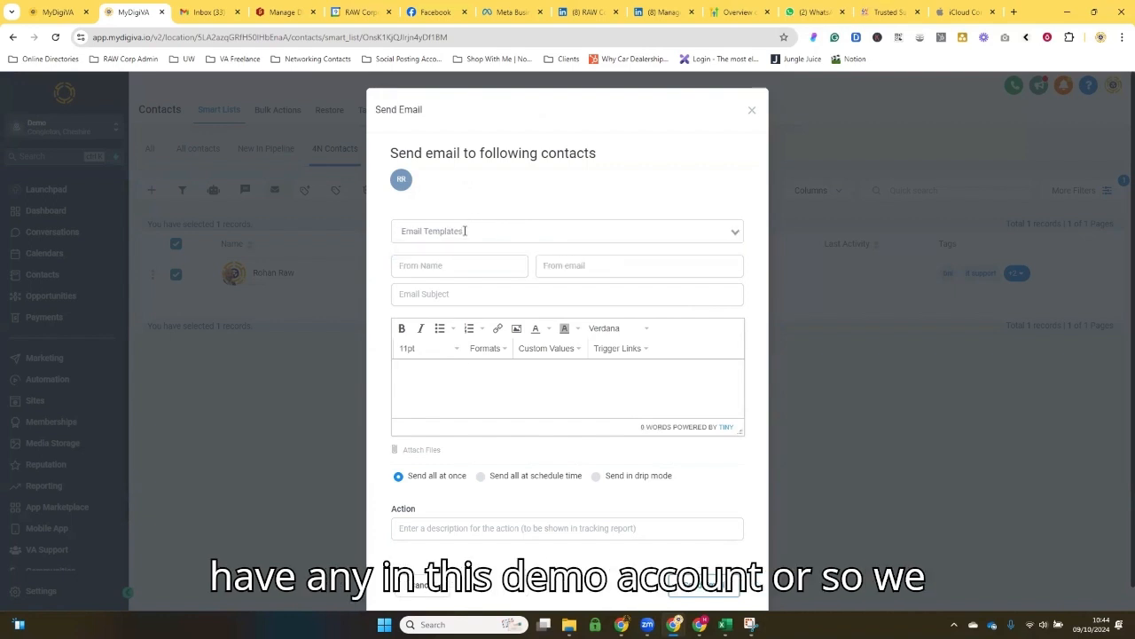
pyautogui.click(464, 231)
pyautogui.click(452, 255)
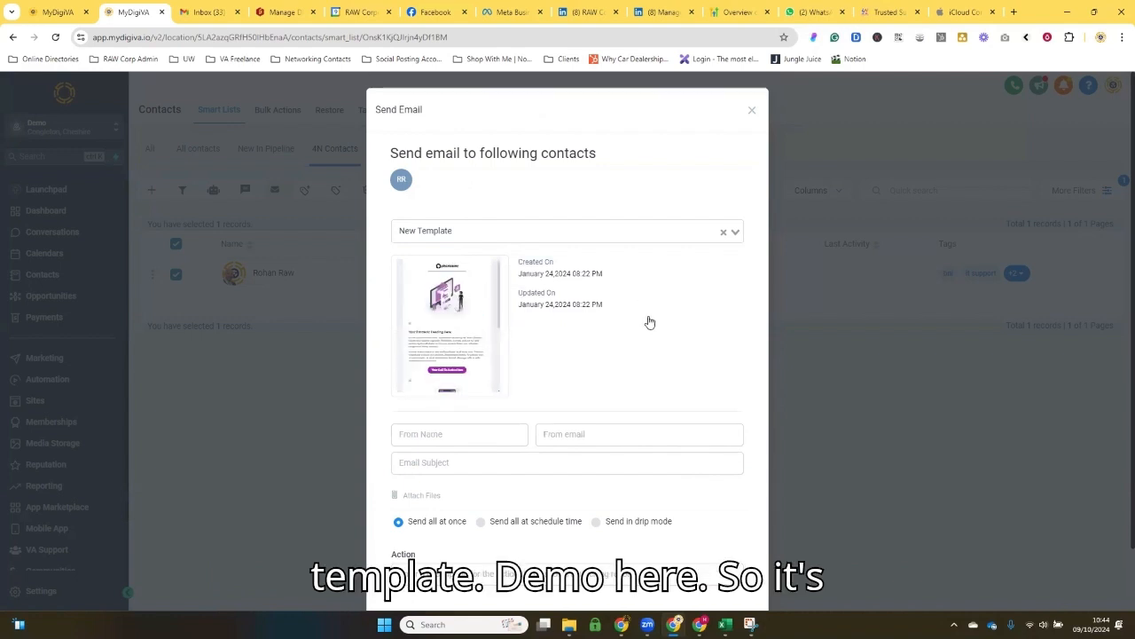
pyautogui.scroll(-1, 649, 323)
pyautogui.scroll(1, 649, 323)
pyautogui.scroll(-1, 441, 436)
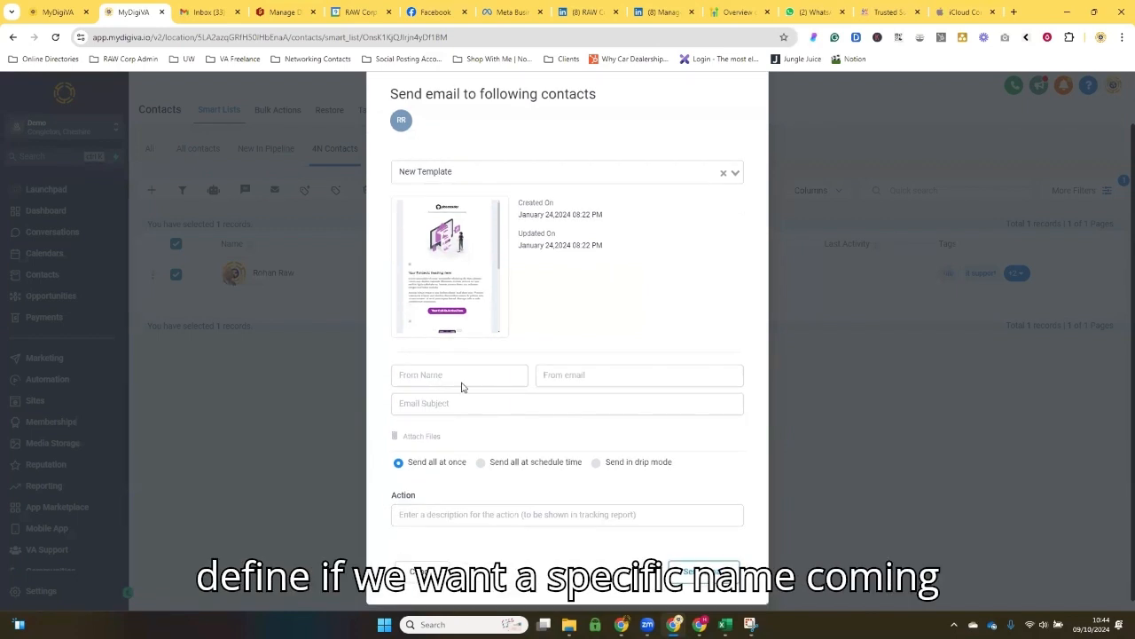
# Step: Look at the scheduled-time sending option, and set the bulk email to send in drip mode
pyautogui.scroll(-1, 498, 401)
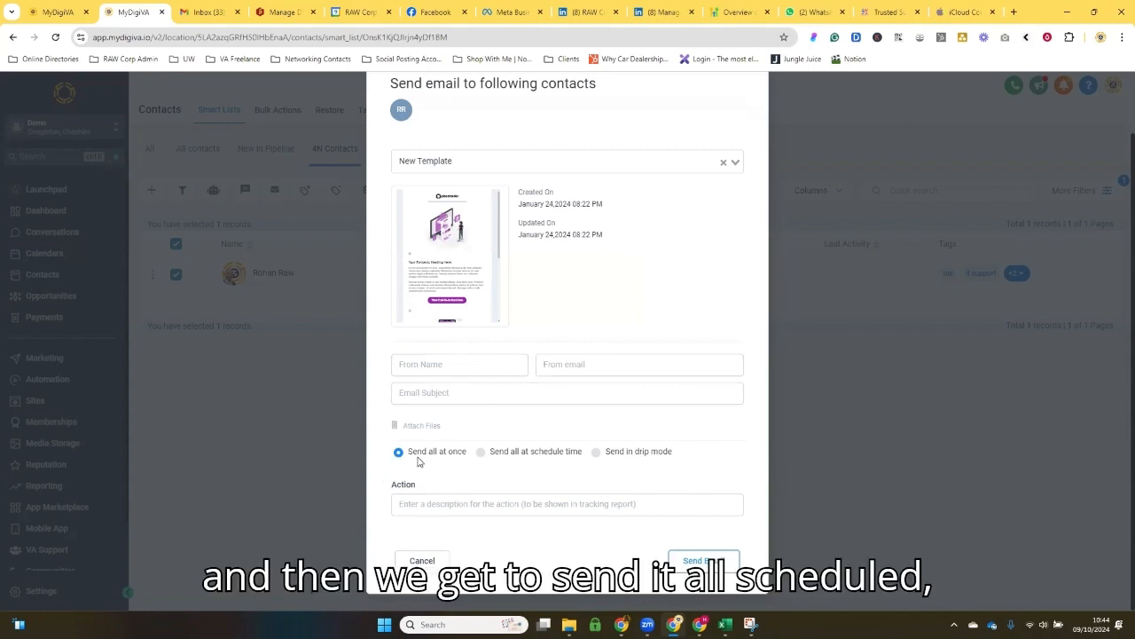
pyautogui.click(484, 454)
pyautogui.scroll(-1, 489, 454)
pyautogui.scroll(1, 618, 405)
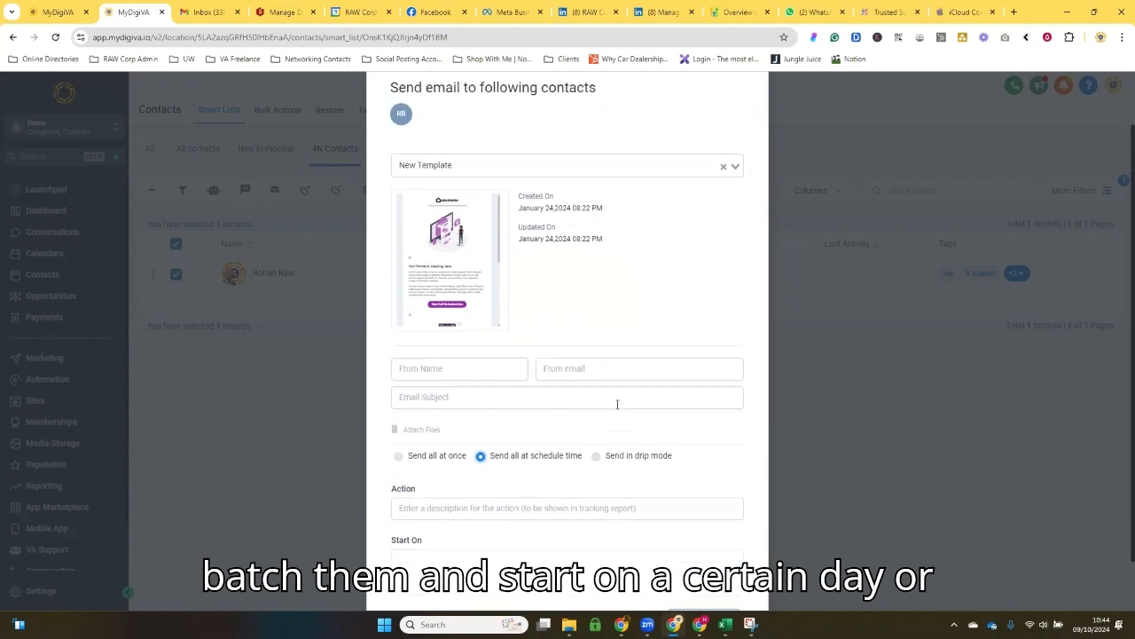
pyautogui.click(596, 456)
pyautogui.scroll(-3, 585, 450)
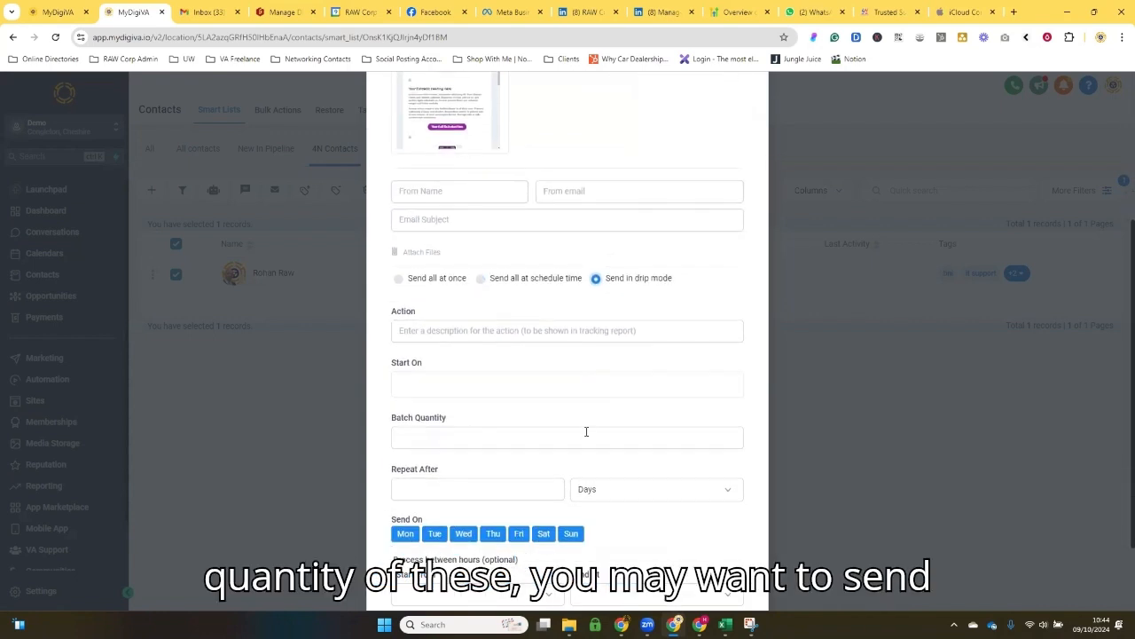
# Step: Look over the drip-mode sending fields, and cancel the bulk email without sending it
pyautogui.scroll(-2, 652, 424)
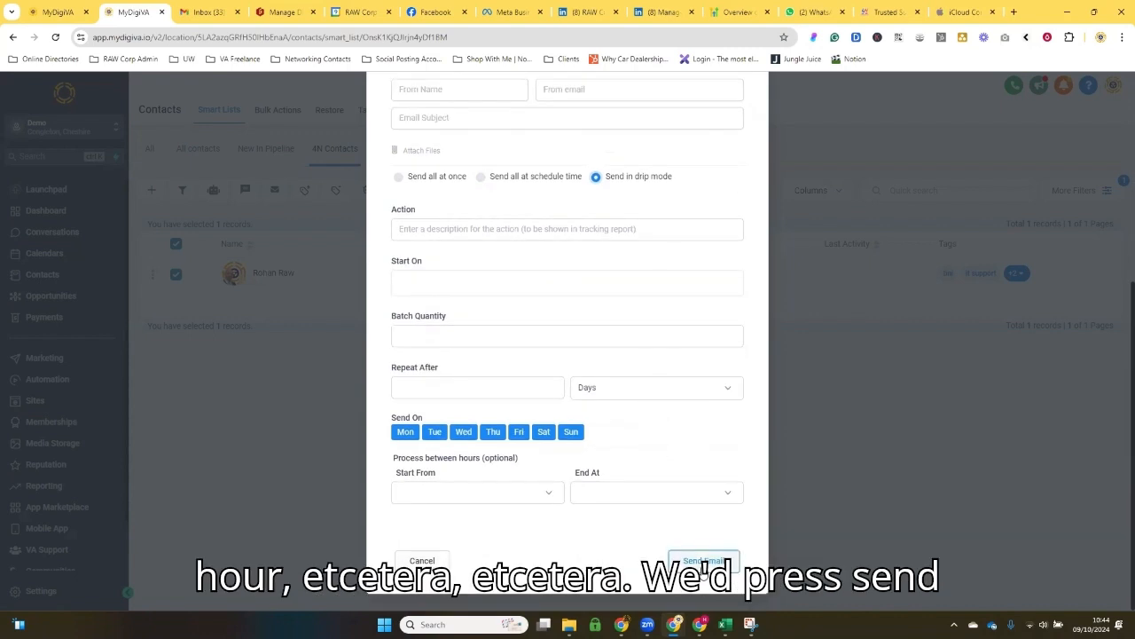
pyautogui.click(433, 562)
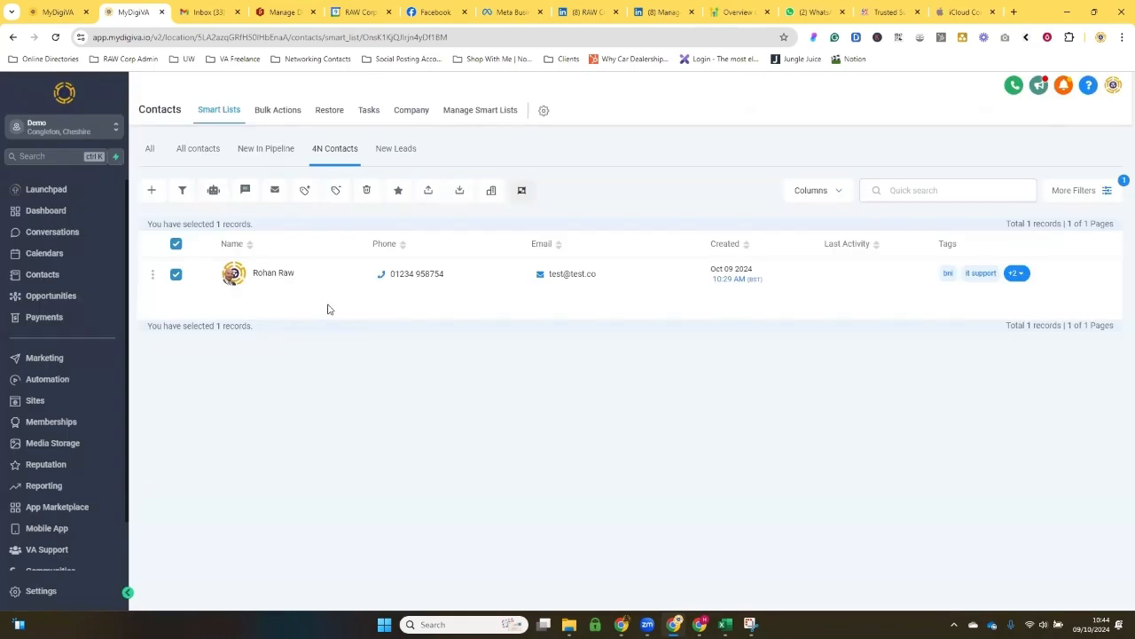
# Step: Try setting up an automation for the selected contact with the Email Series for 20 Free Leads workflow, and close it without adding
pyautogui.click(220, 194)
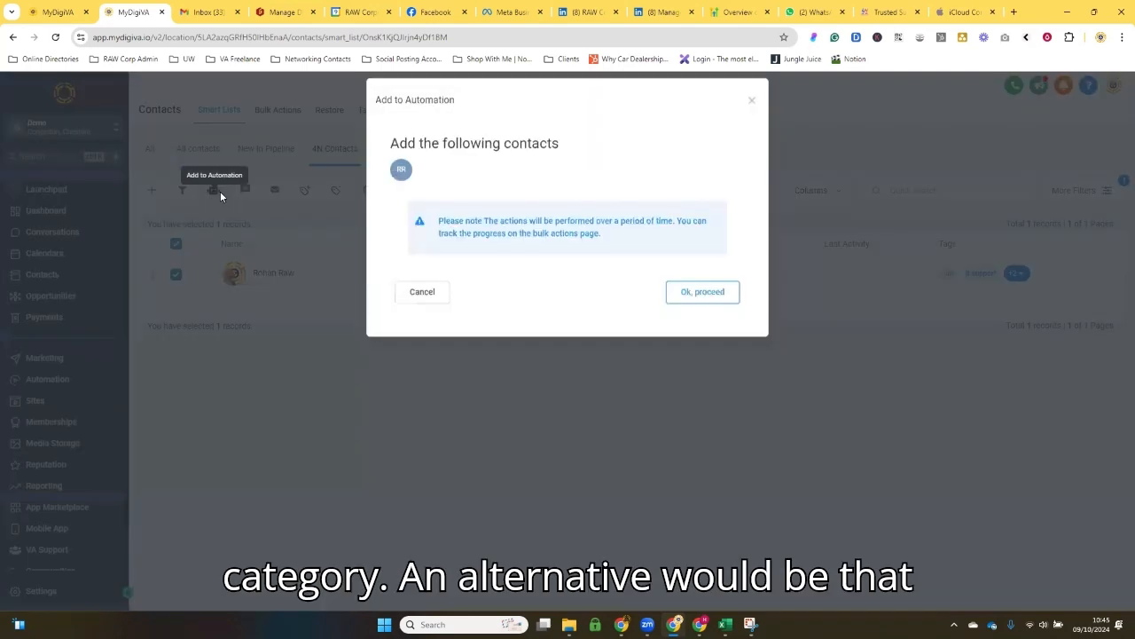
pyautogui.click(701, 301)
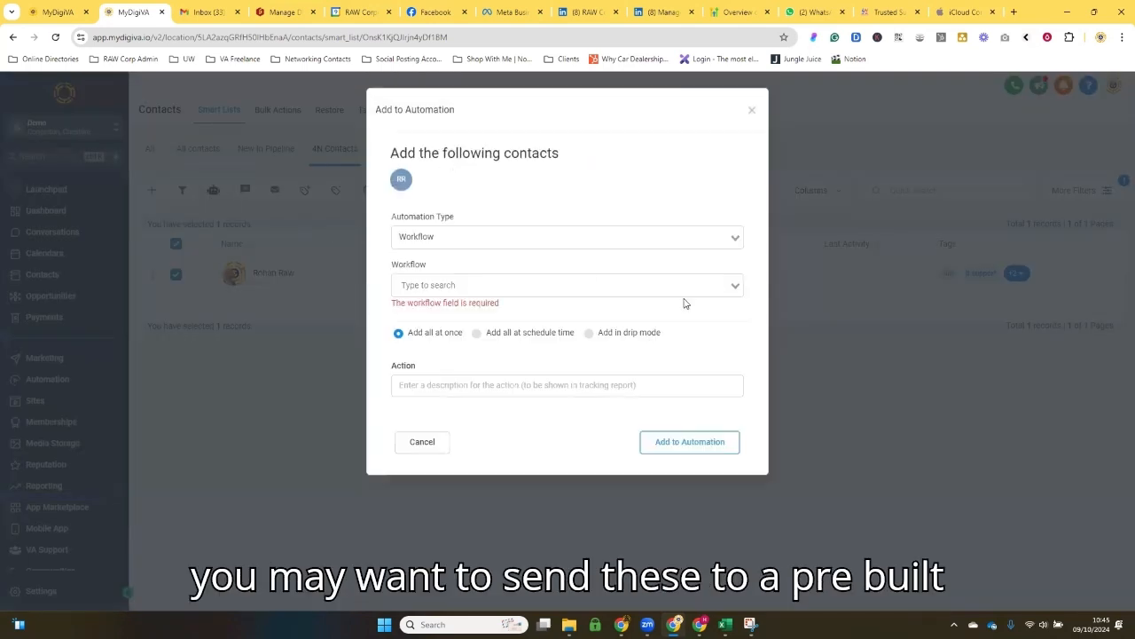
pyautogui.click(459, 233)
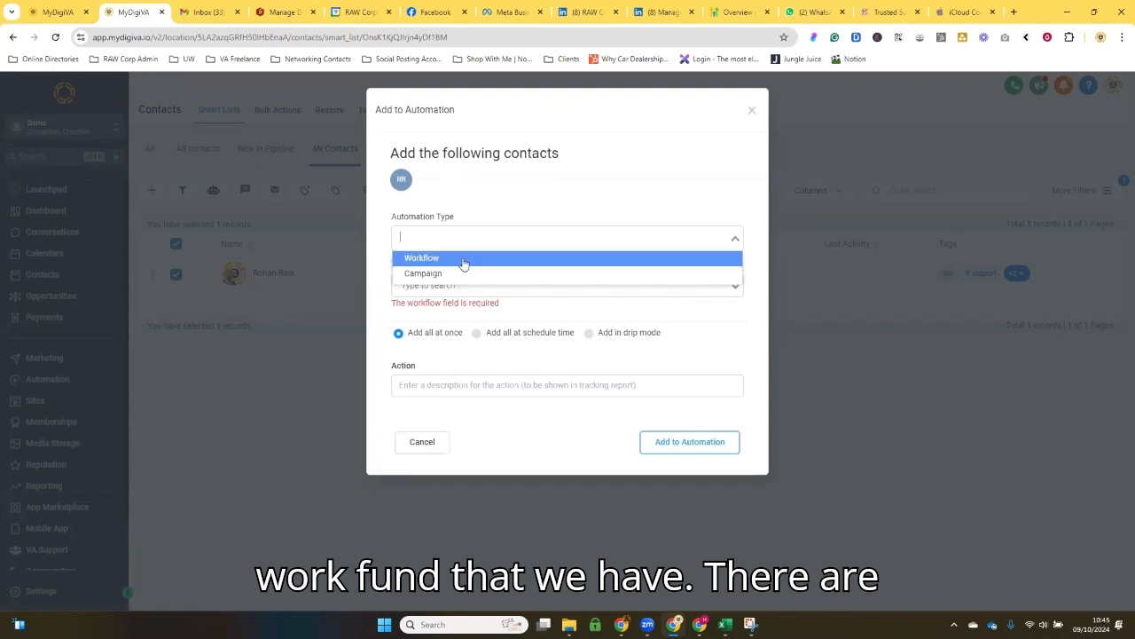
pyautogui.click(462, 259)
pyautogui.click(468, 282)
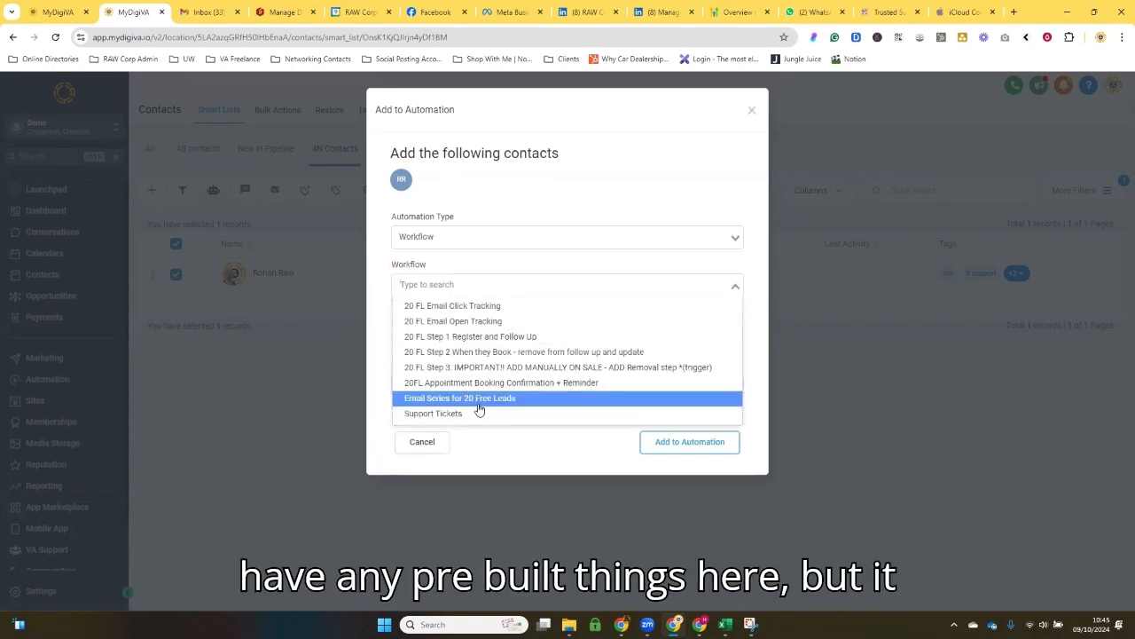
pyautogui.click(475, 310)
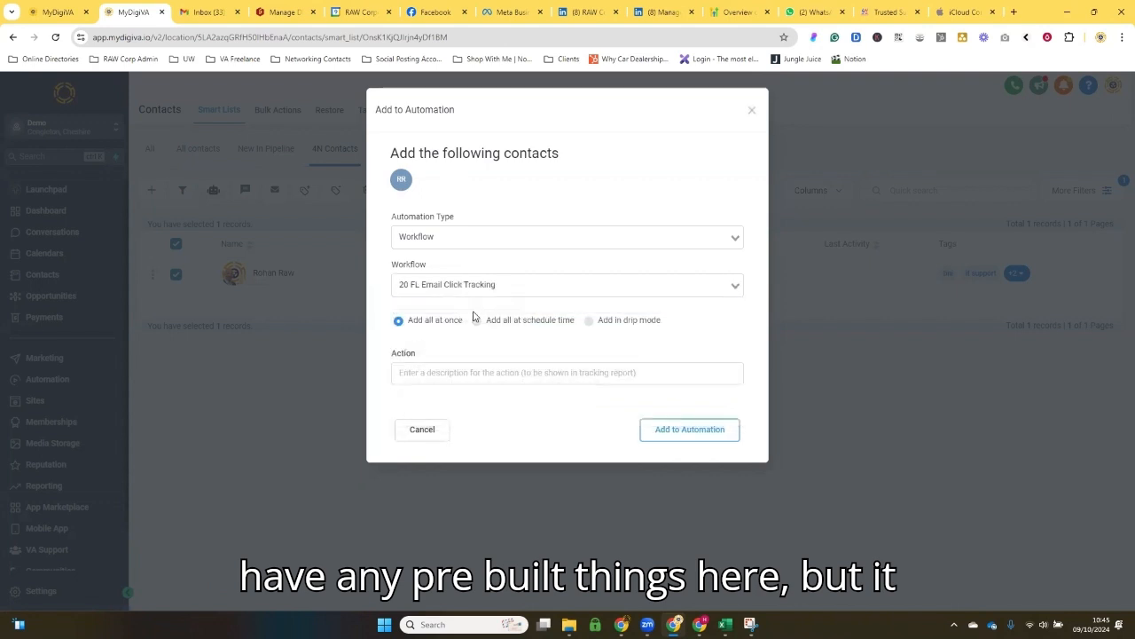
pyautogui.click(479, 286)
pyautogui.click(497, 399)
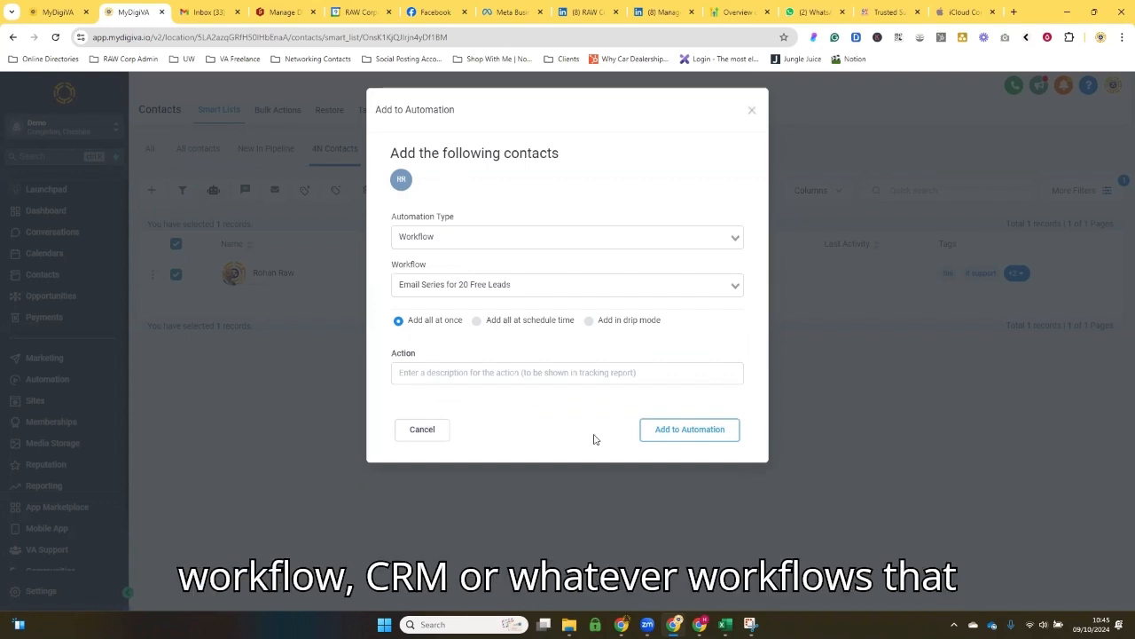
pyautogui.click(751, 113)
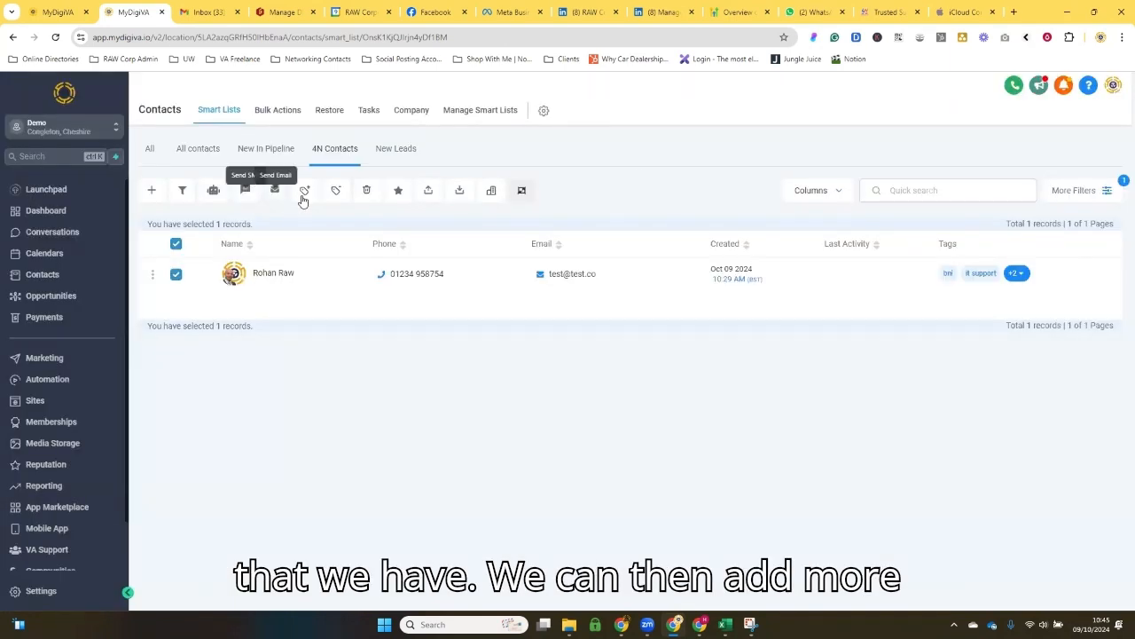
# Step: Look at the review request option for the selected contact, and close it without sending
pyautogui.click(397, 192)
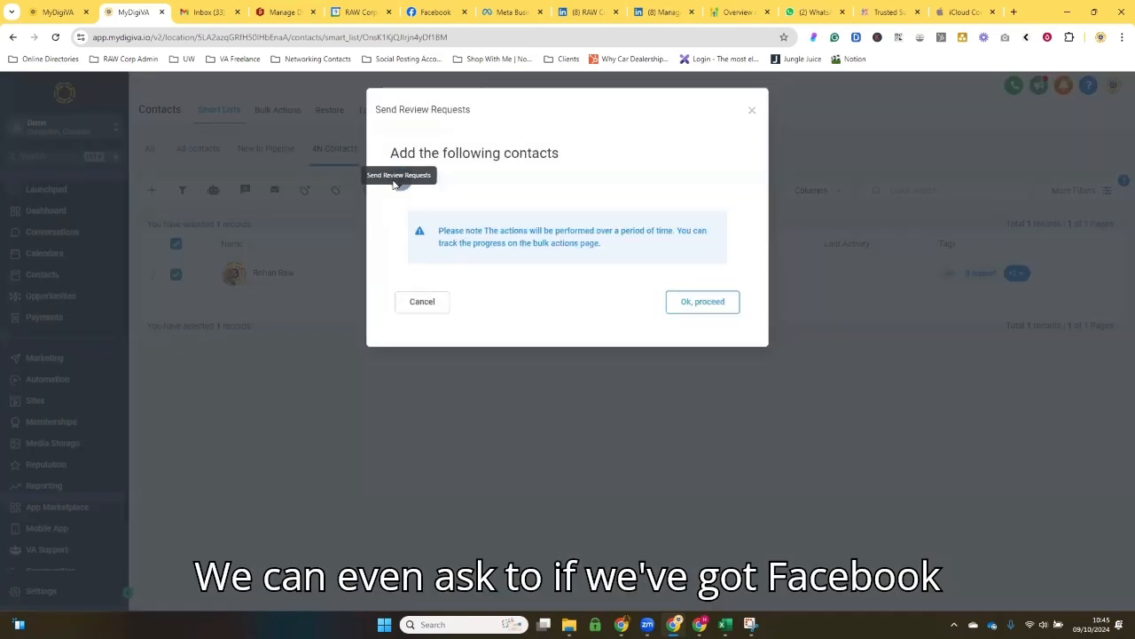
pyautogui.click(751, 110)
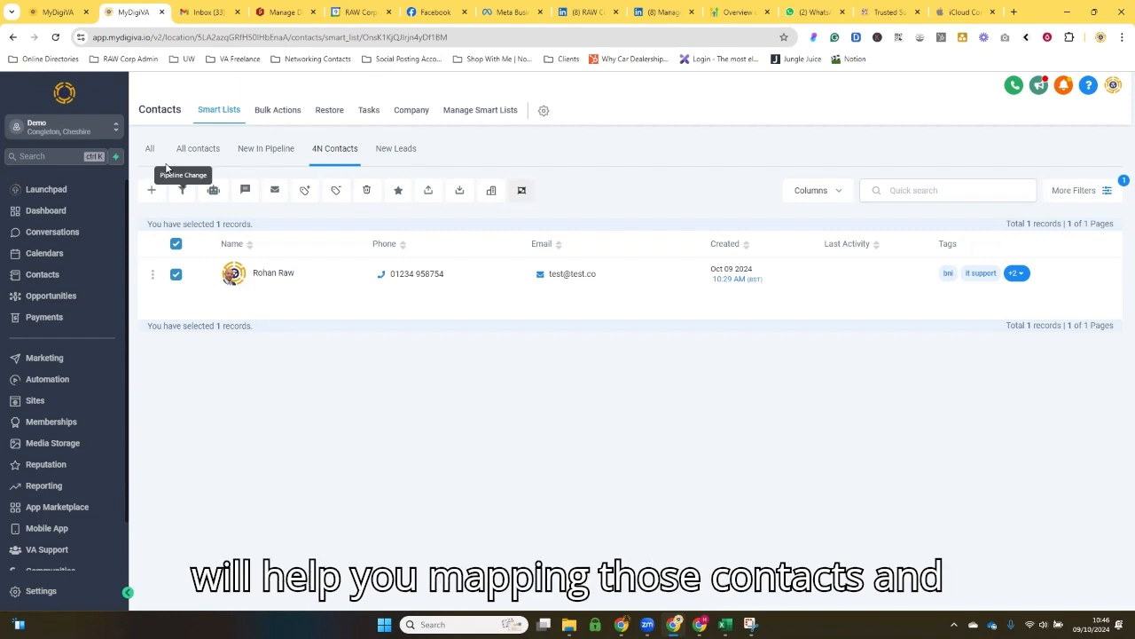
# Step: Look through the New In Pipeline, 4N Contacts and New Leads smart lists, and return to the list of all contacts
pyautogui.click(280, 151)
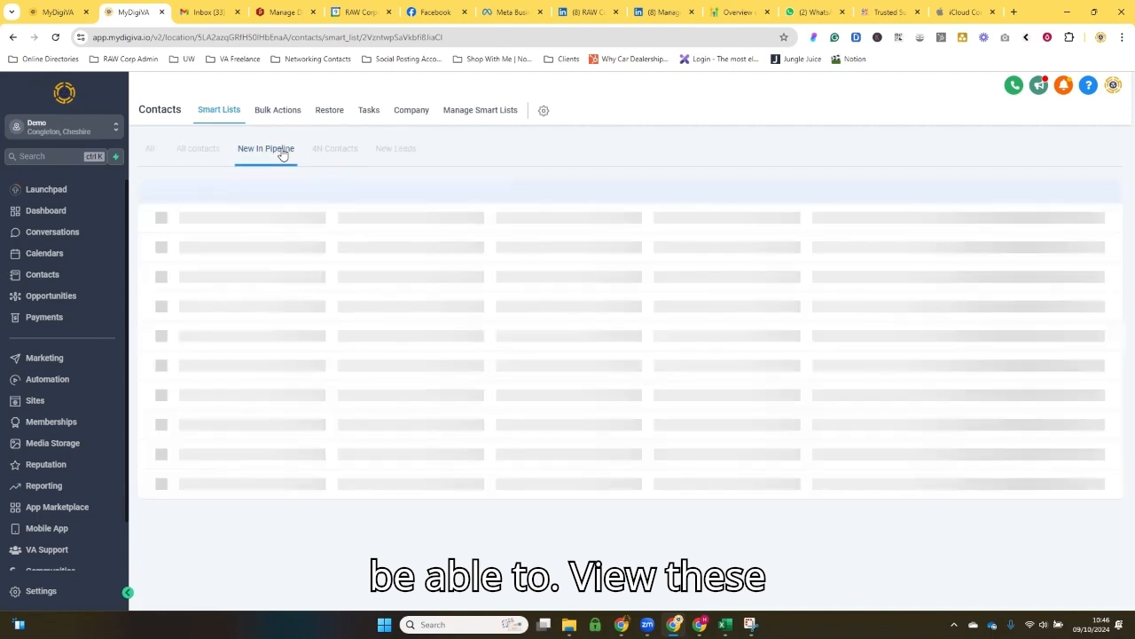
pyautogui.click(331, 151)
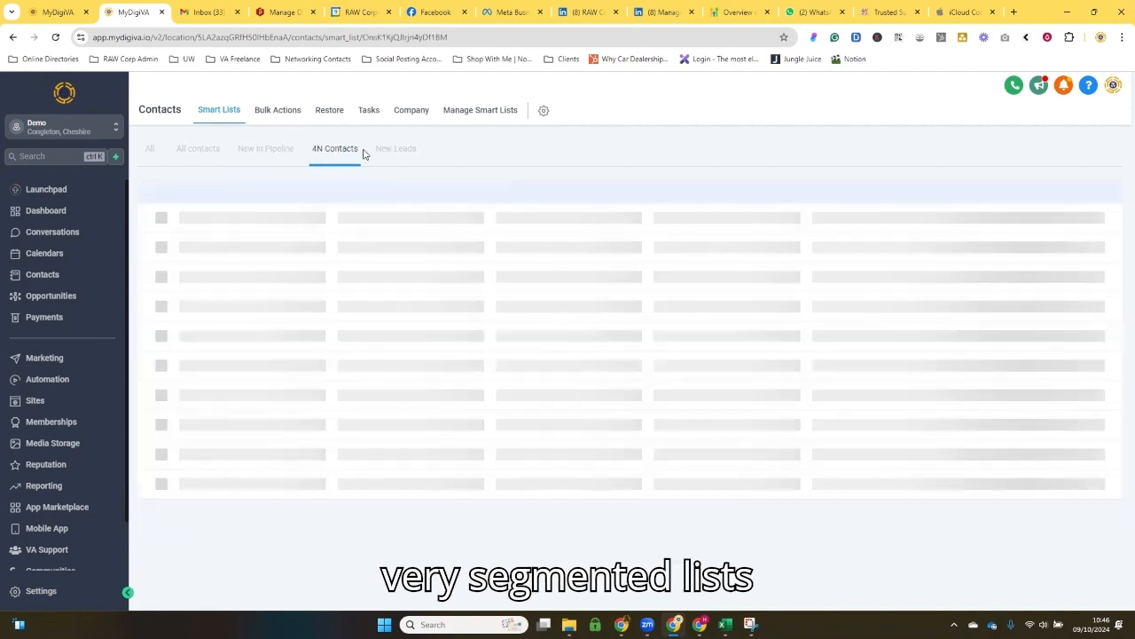
pyautogui.click(396, 154)
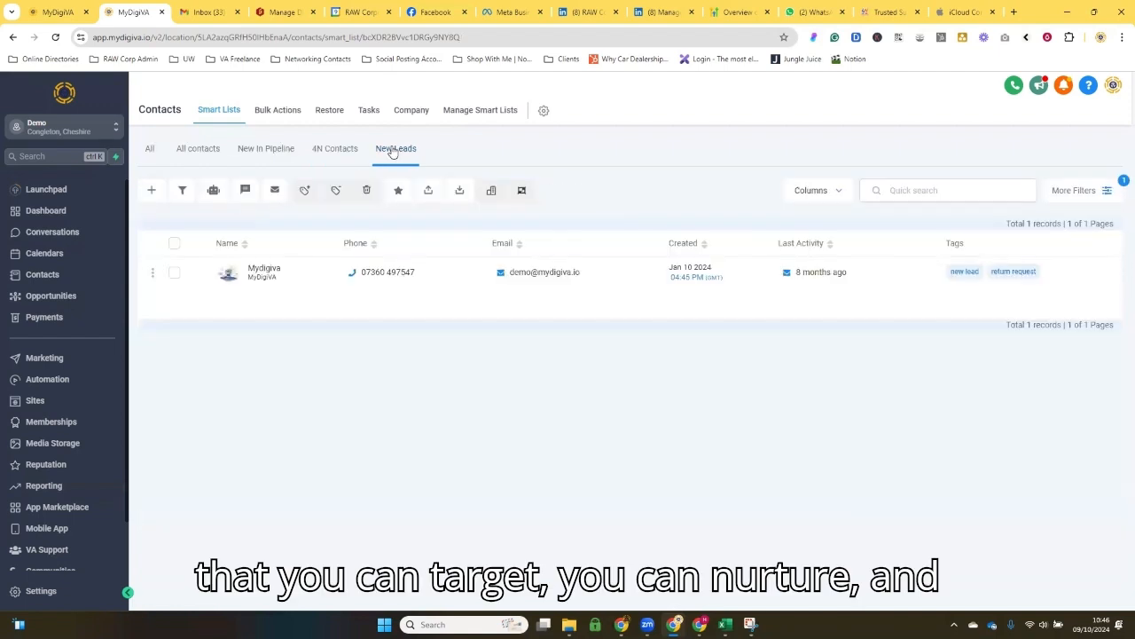
pyautogui.click(346, 149)
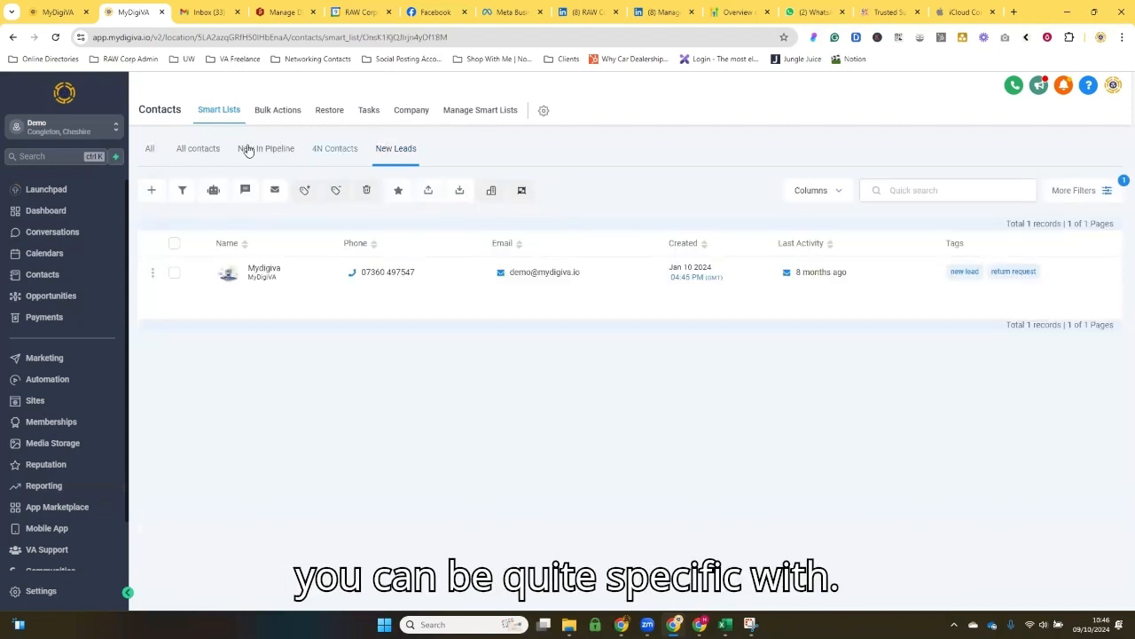
pyautogui.click(152, 152)
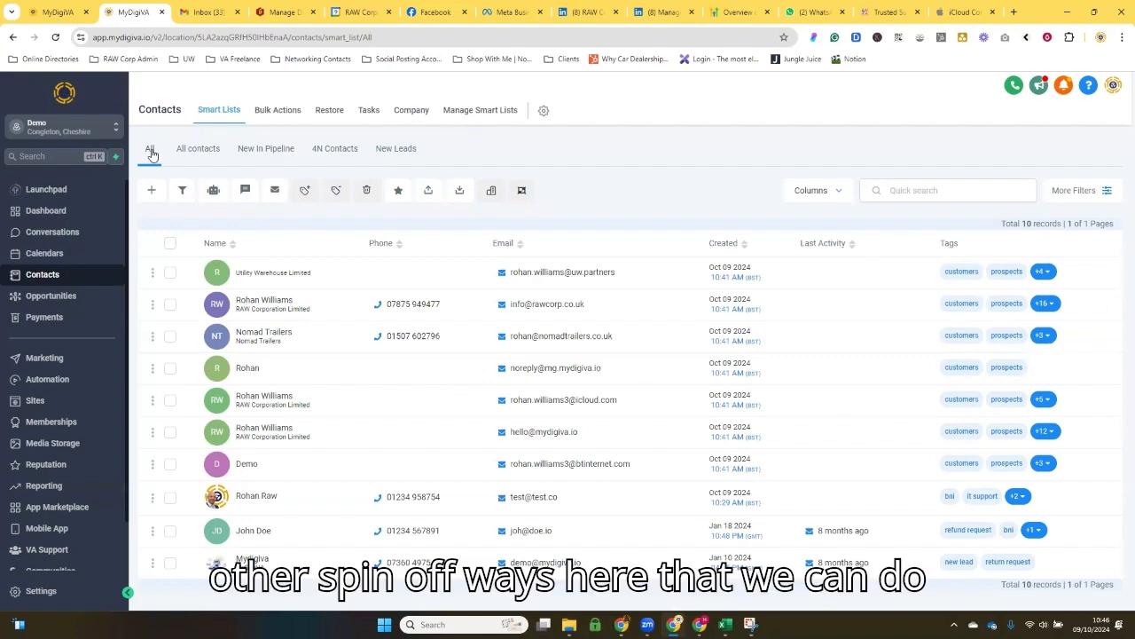
pyautogui.scroll(-1, 40, 306)
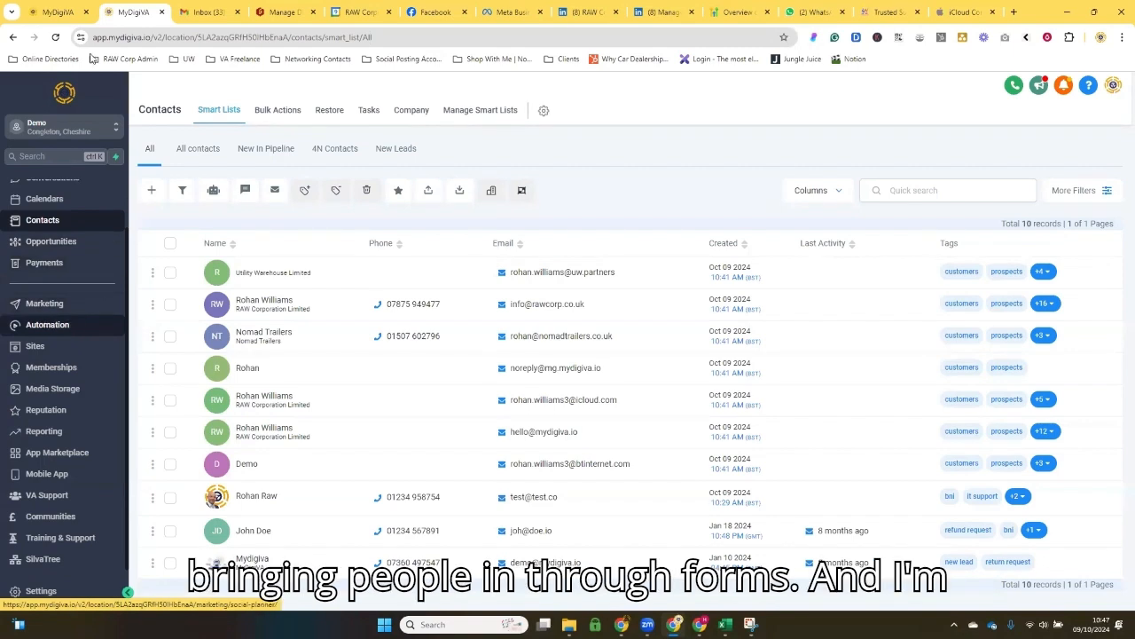
# Step: Switch to the other MyDigiVA browser tab and choose LinkedIn Contact as the type of contact to add
pyautogui.click(63, 18)
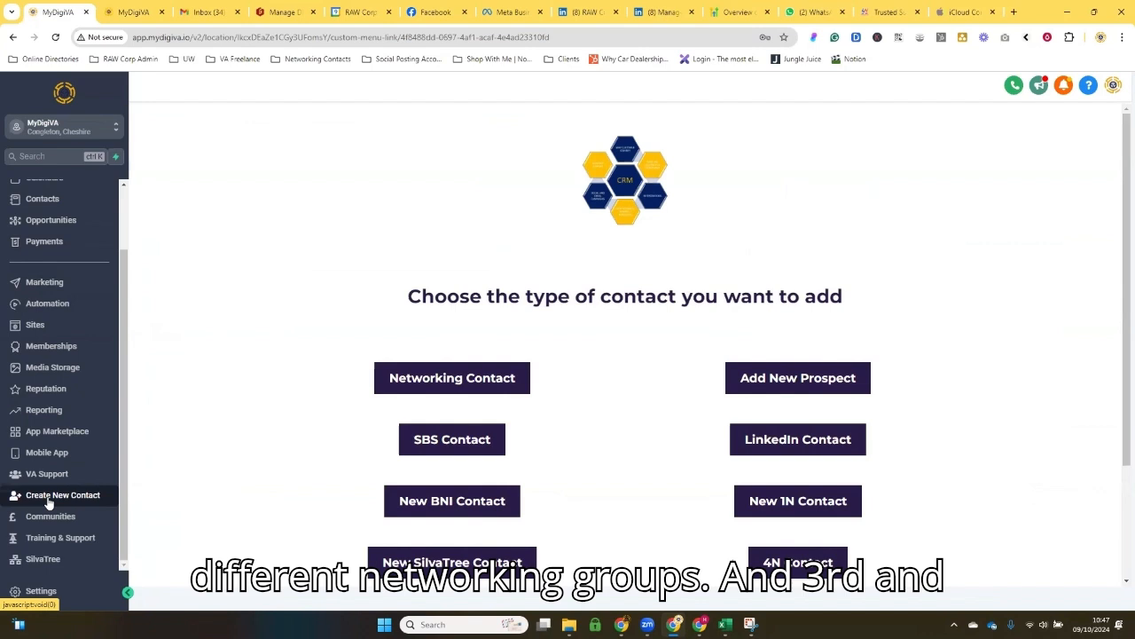
pyautogui.scroll(-2, 512, 388)
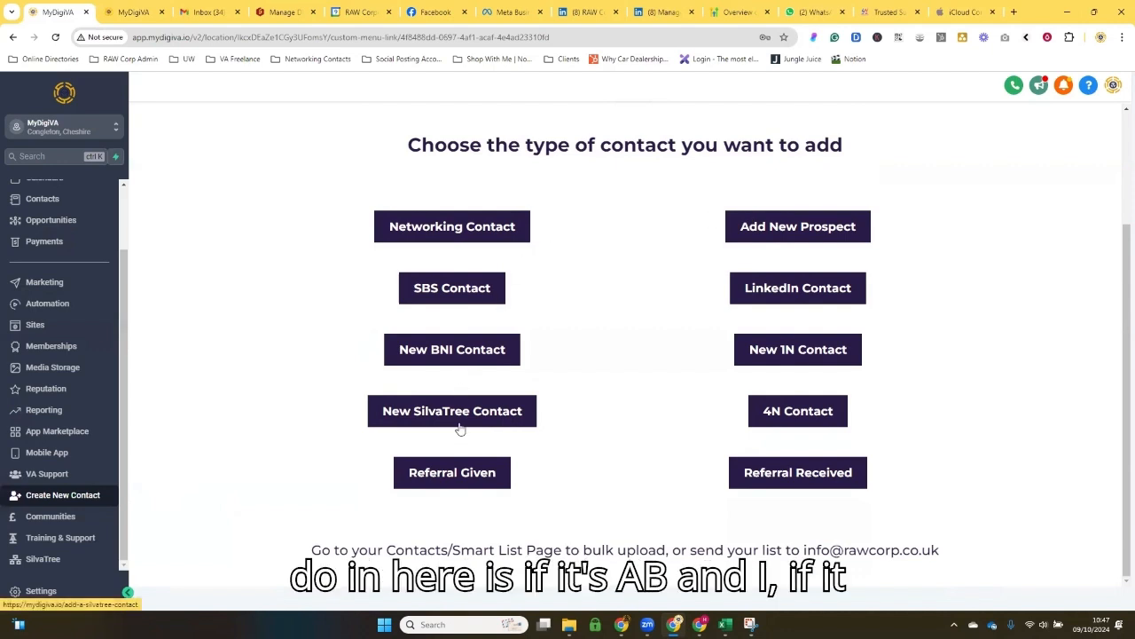
pyautogui.click(778, 293)
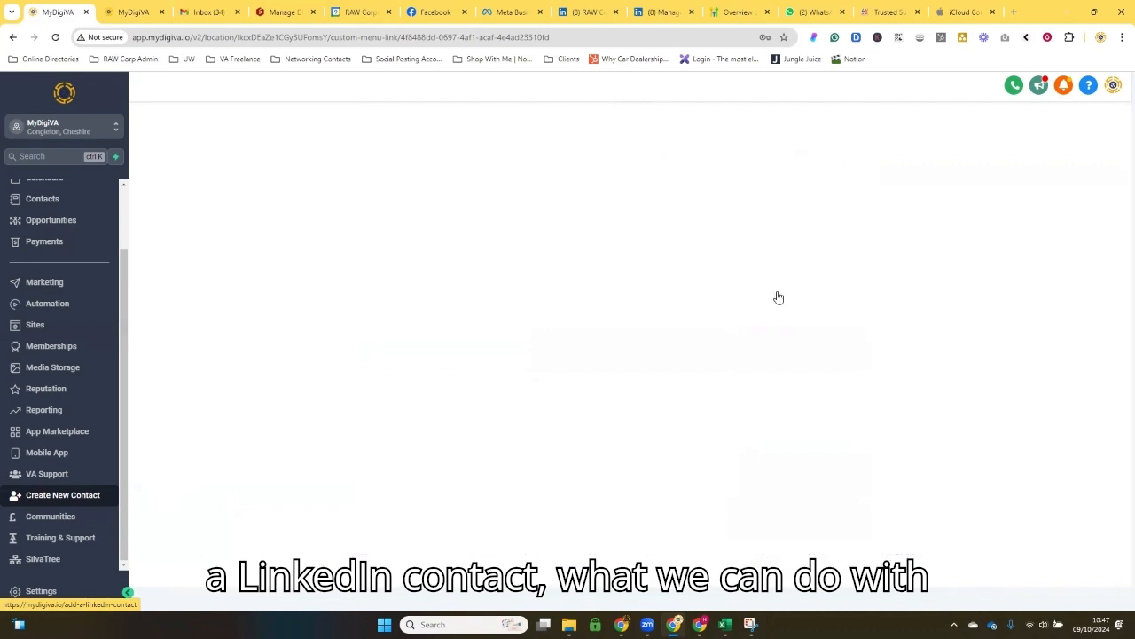
# Step: Fill in the New LinkedIn Contact form with the first saved autofill entry for name, contact details, company and address
pyautogui.scroll(-3, 783, 281)
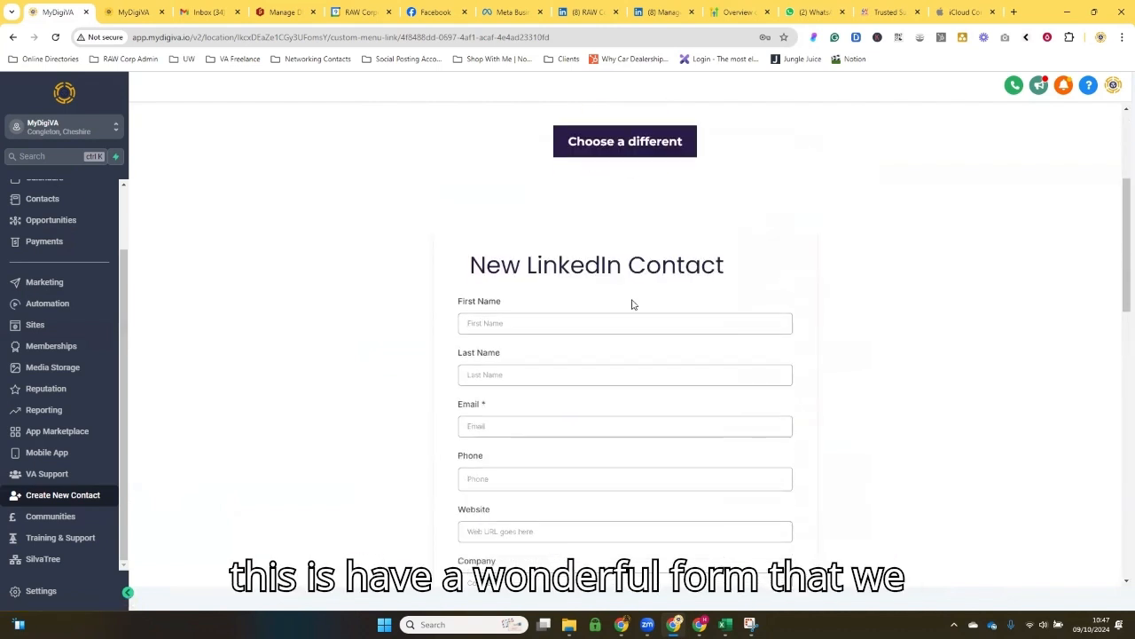
pyautogui.scroll(-1, 545, 325)
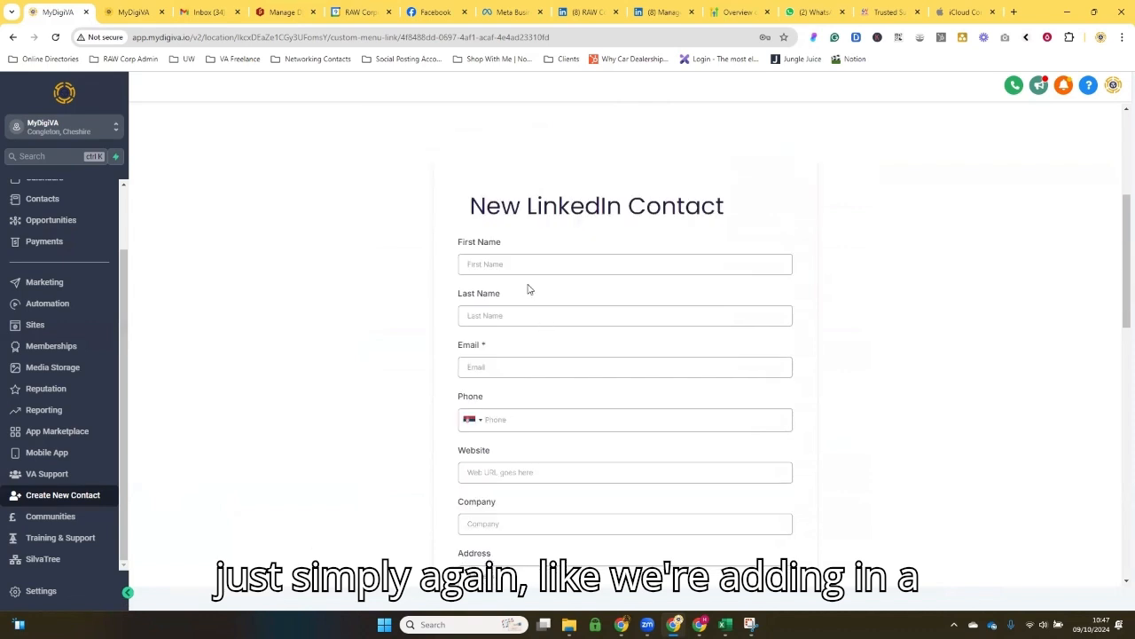
pyautogui.click(498, 318)
pyautogui.click(491, 266)
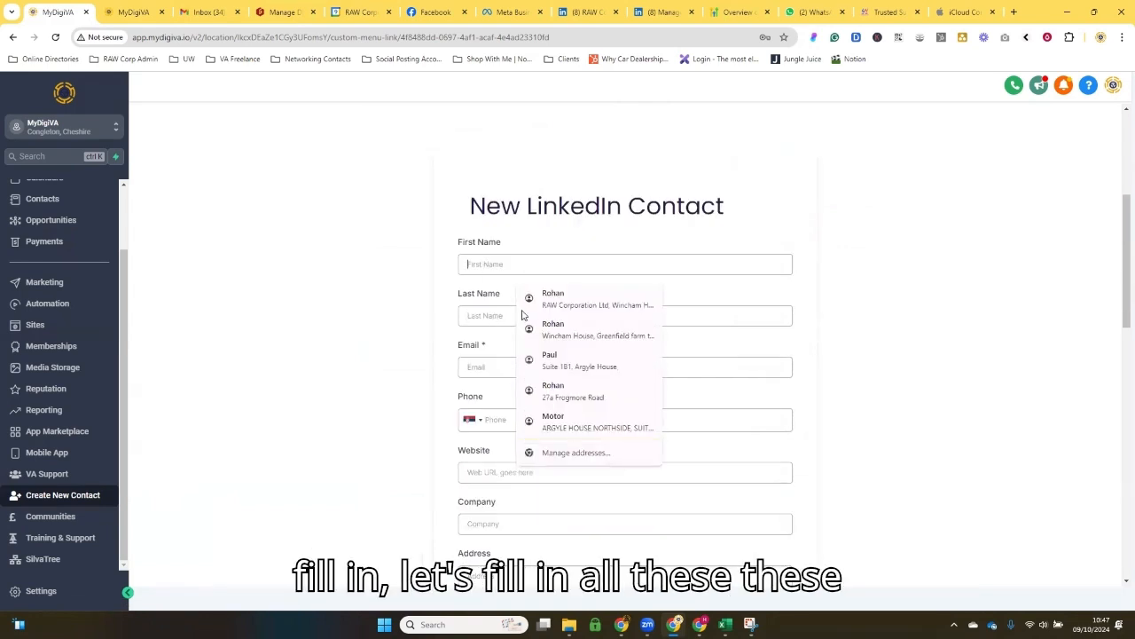
pyautogui.click(543, 300)
# Step: Examine the country, date of birth, industry, LinkedIn URL and social profile fields of the New LinkedIn Contact form
pyautogui.scroll(-1, 483, 310)
pyautogui.scroll(-1, 486, 243)
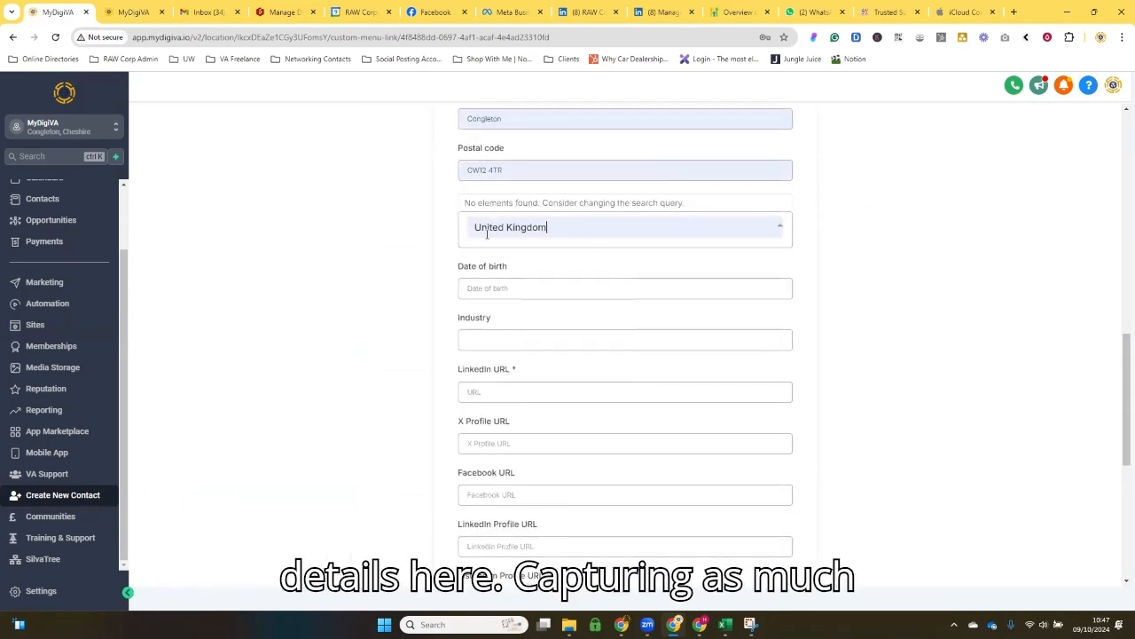
pyautogui.click(501, 279)
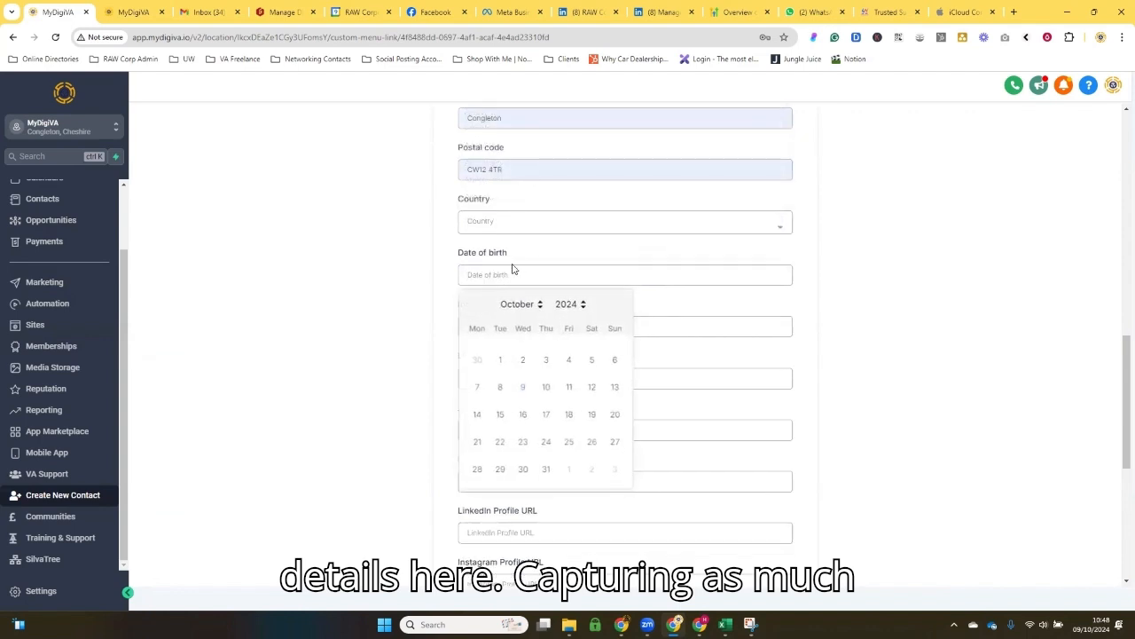
pyautogui.click(508, 227)
pyautogui.click(515, 221)
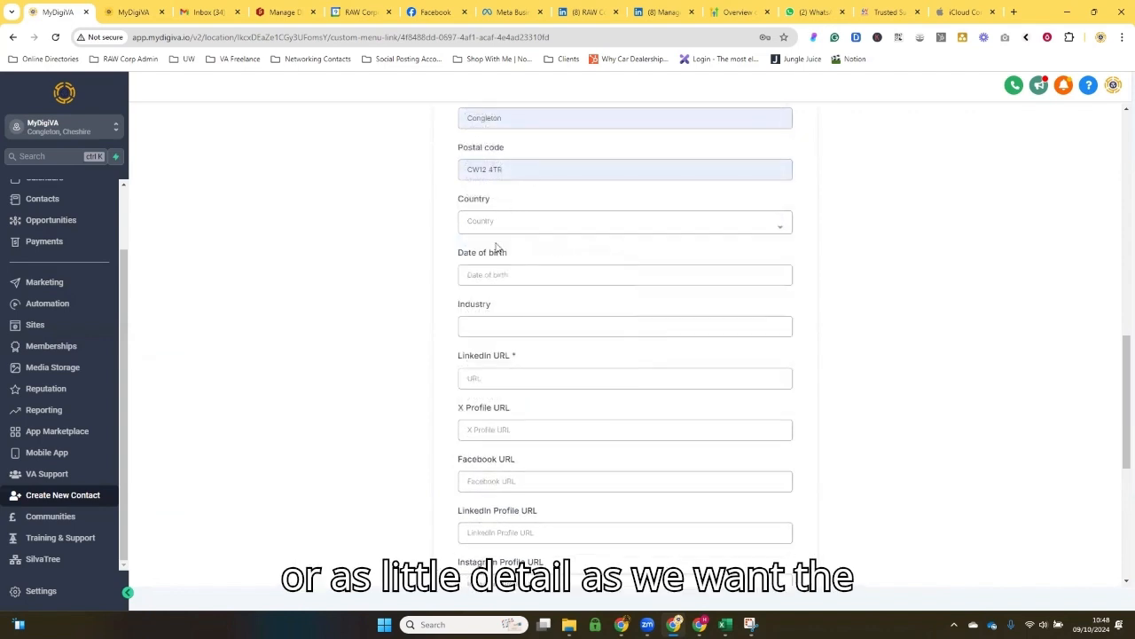
pyautogui.click(497, 330)
pyautogui.click(454, 354)
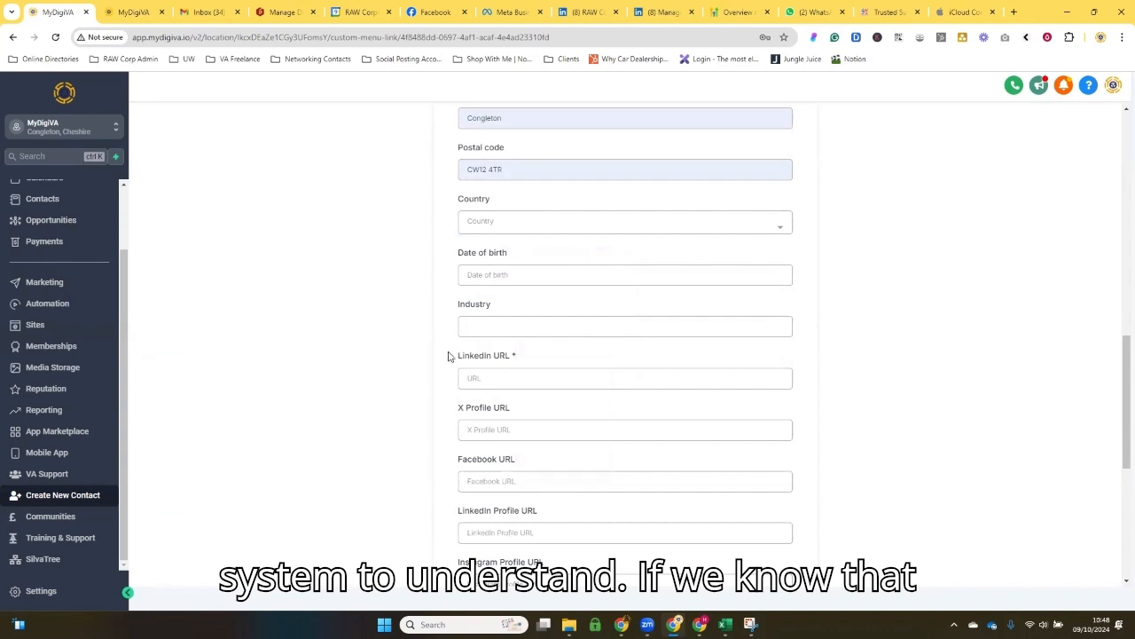
pyautogui.scroll(-1, 486, 348)
pyautogui.click(497, 317)
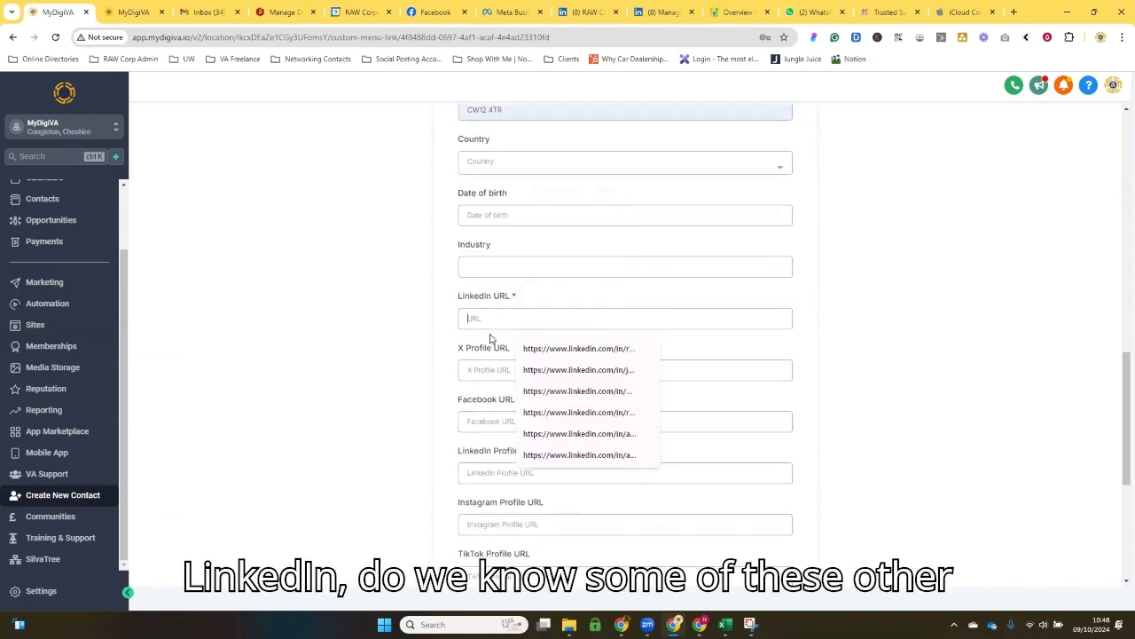
pyautogui.scroll(-4, 491, 335)
pyautogui.scroll(2, 523, 386)
pyautogui.scroll(-2, 523, 387)
pyautogui.scroll(1, 550, 432)
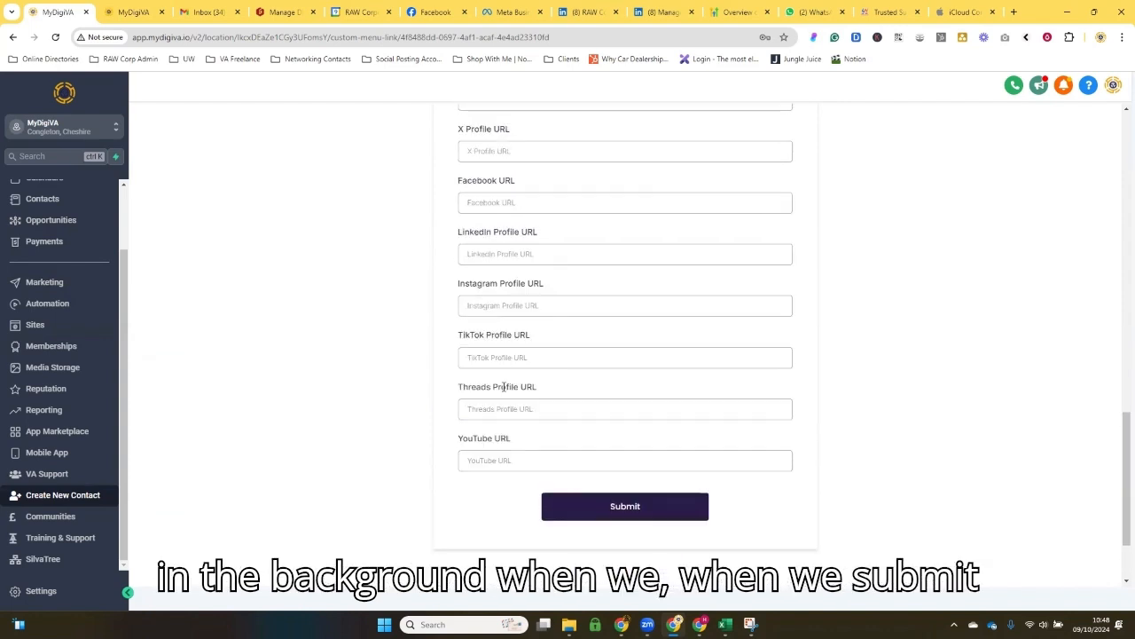
pyautogui.scroll(3, 576, 488)
pyautogui.scroll(7, 569, 471)
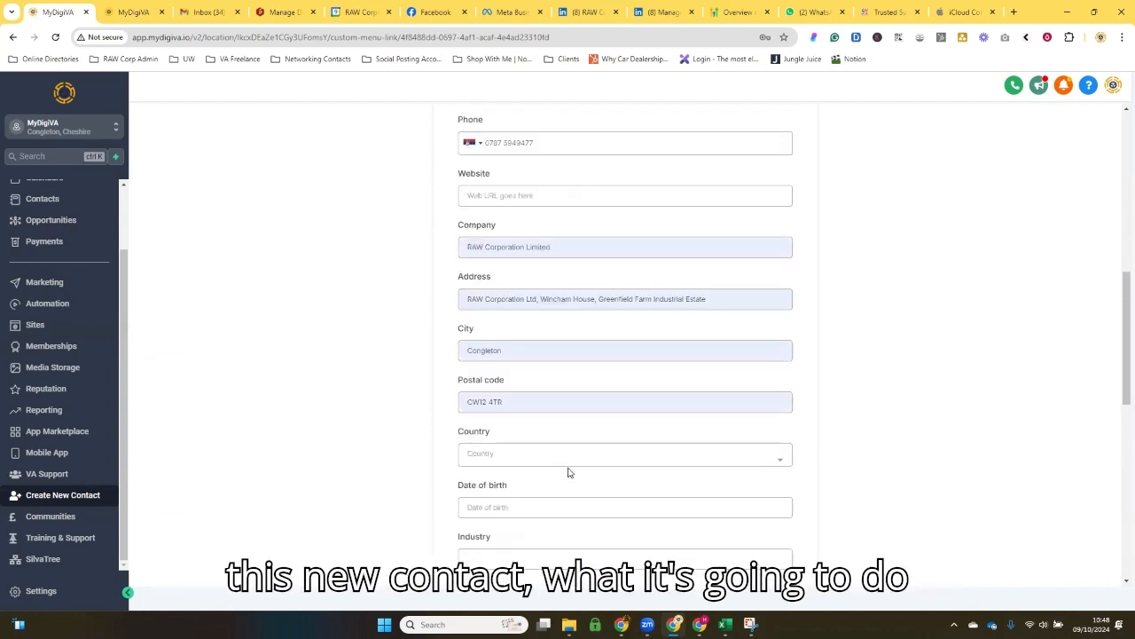
# Step: Highlight LinkedIn in the form heading, review the form's fields again, and switch back to the Demo account's contact list
pyautogui.moveTo(527, 293); pyautogui.dragTo(630, 293)
pyautogui.scroll(-2, 558, 348)
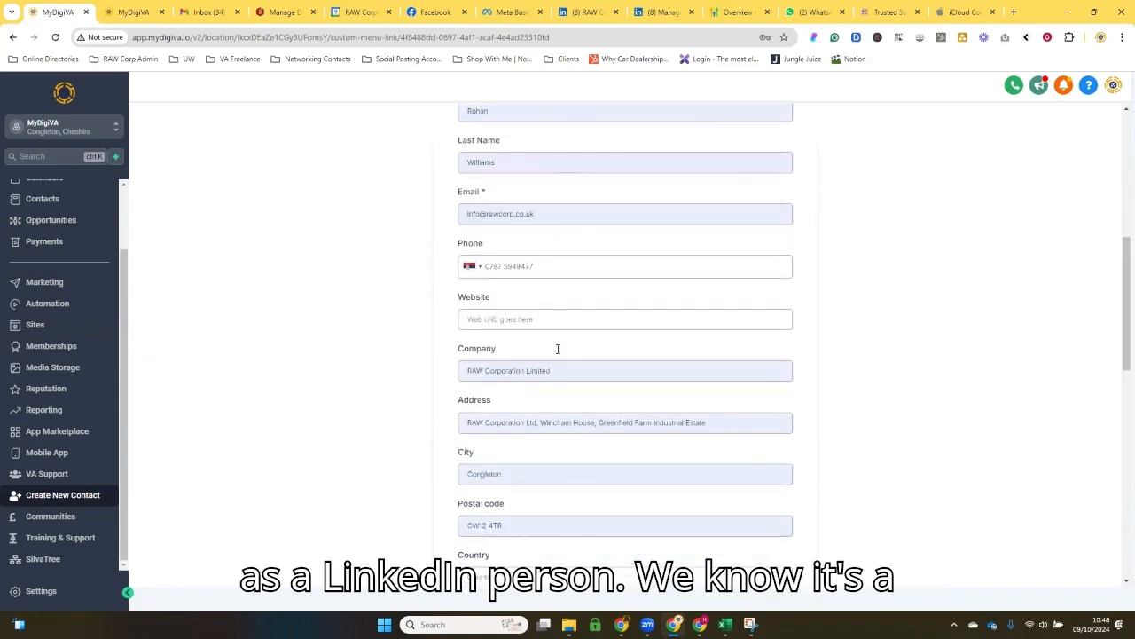
pyautogui.scroll(-4, 558, 349)
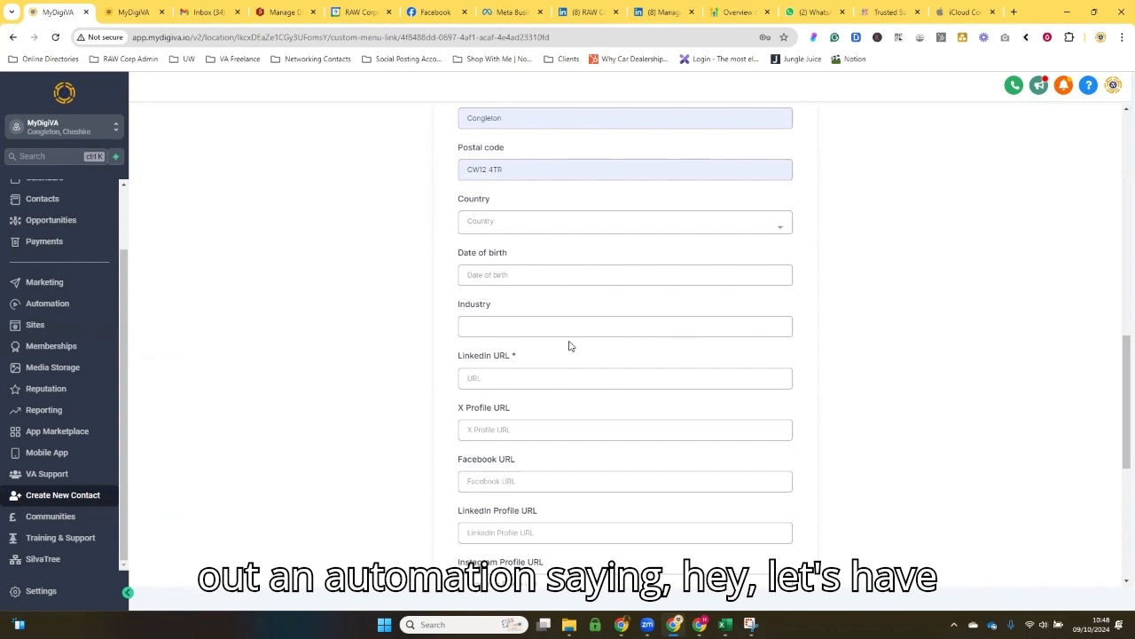
pyautogui.scroll(-4, 570, 345)
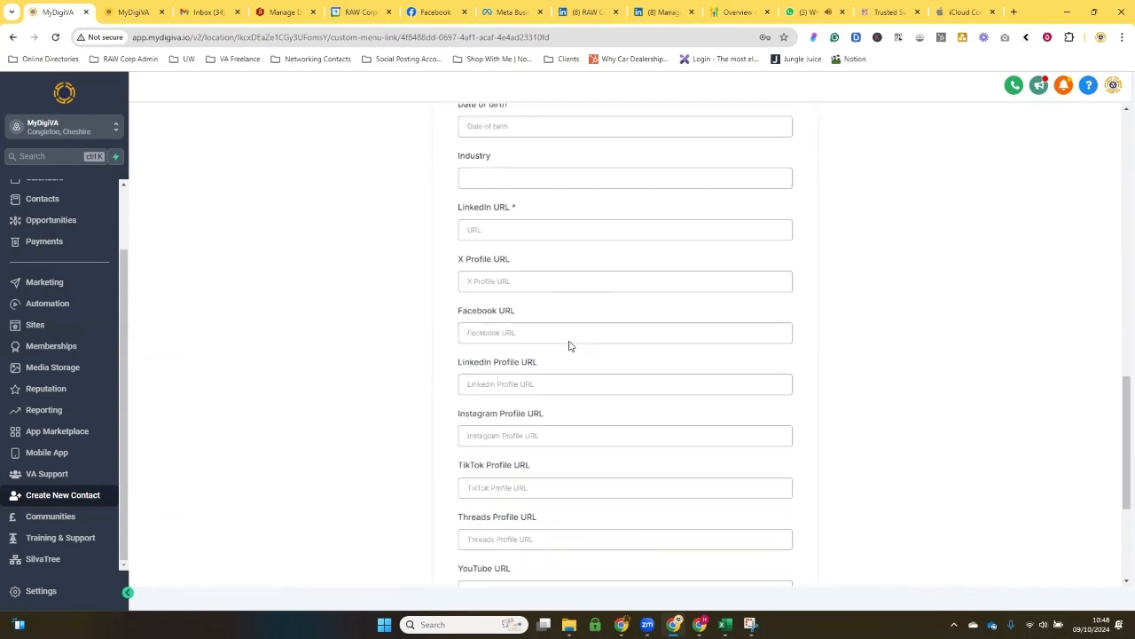
pyautogui.scroll(6, 568, 338)
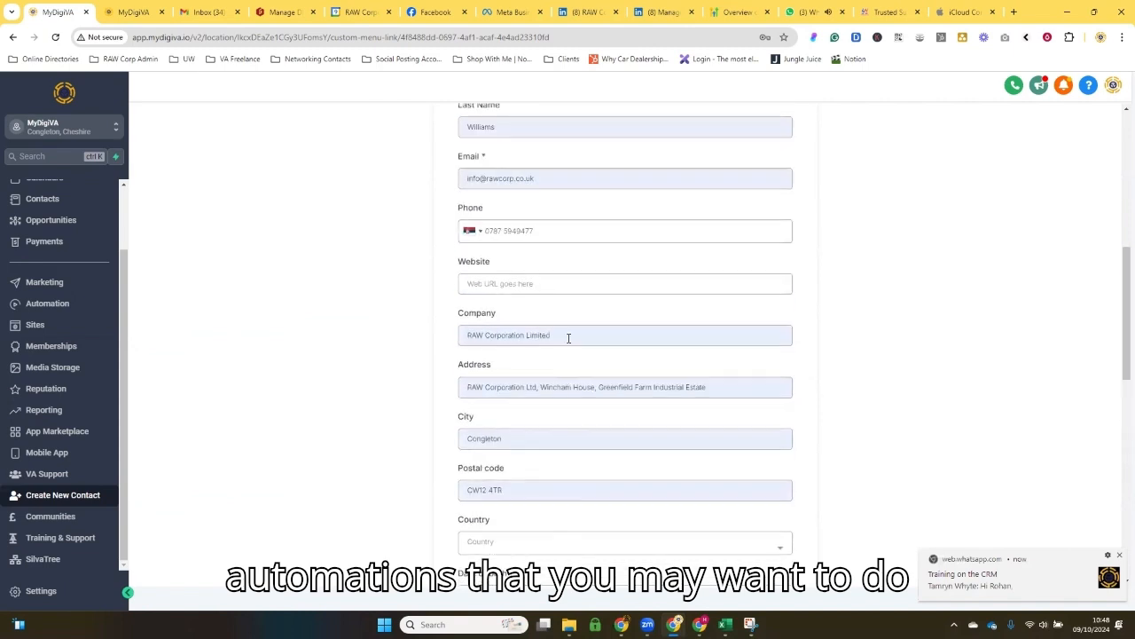
pyautogui.scroll(4, 655, 431)
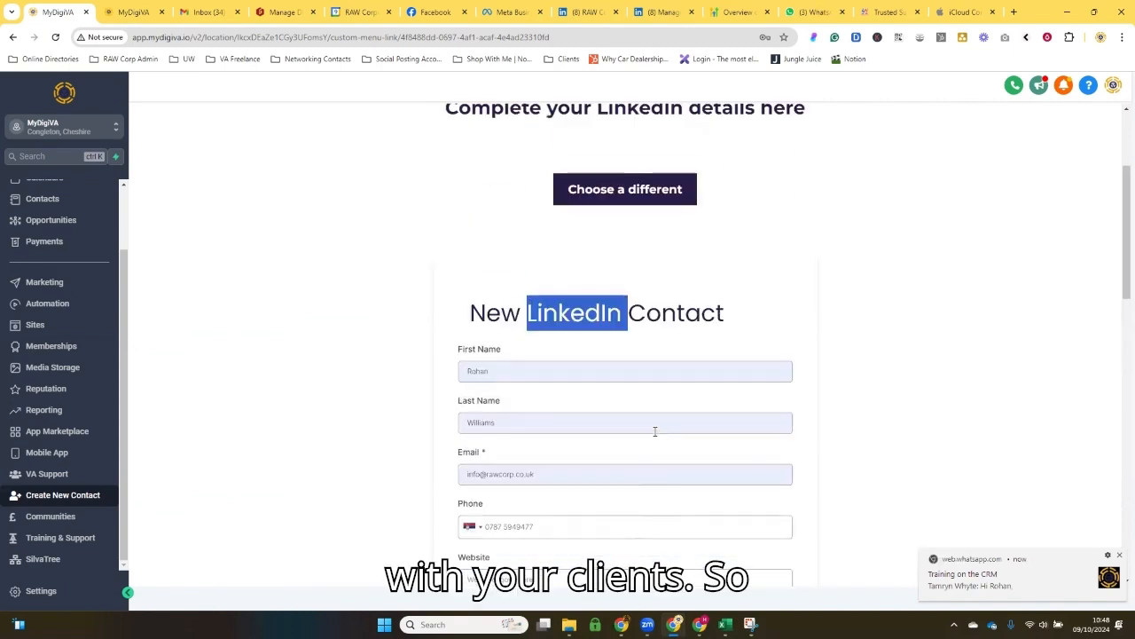
pyautogui.scroll(2, 655, 432)
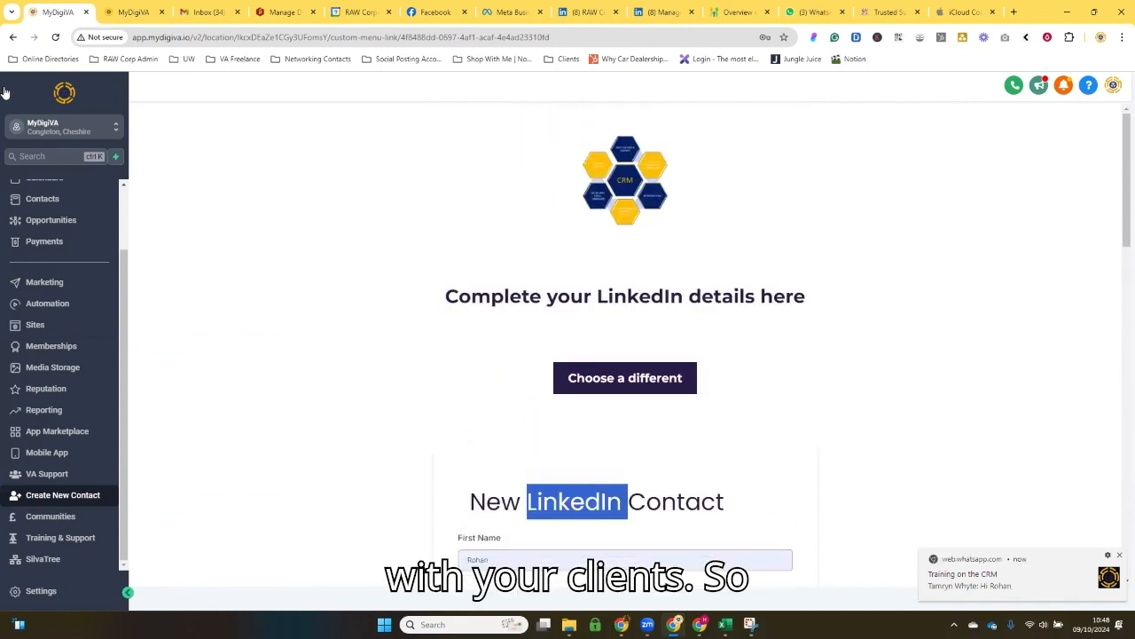
pyautogui.scroll(-2, 384, 308)
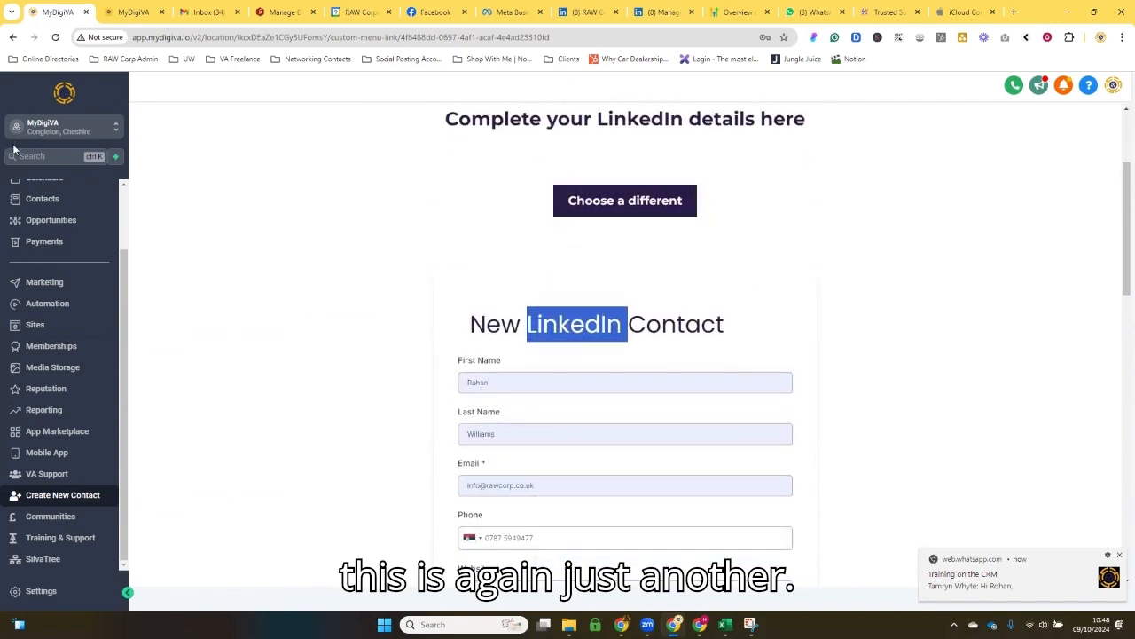
pyautogui.click(122, 13)
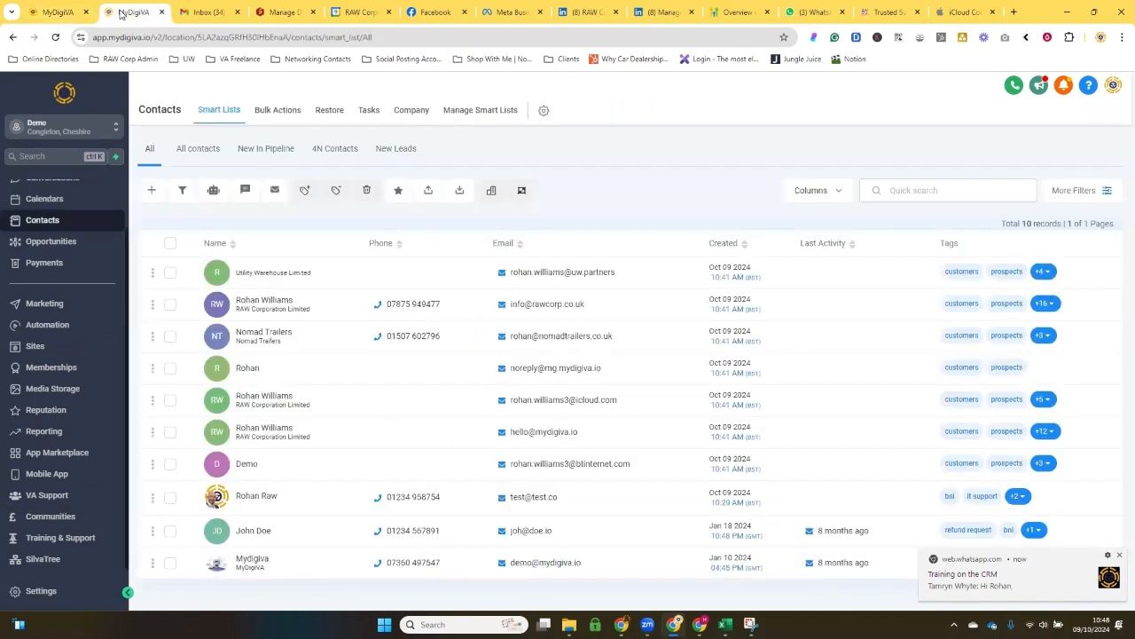